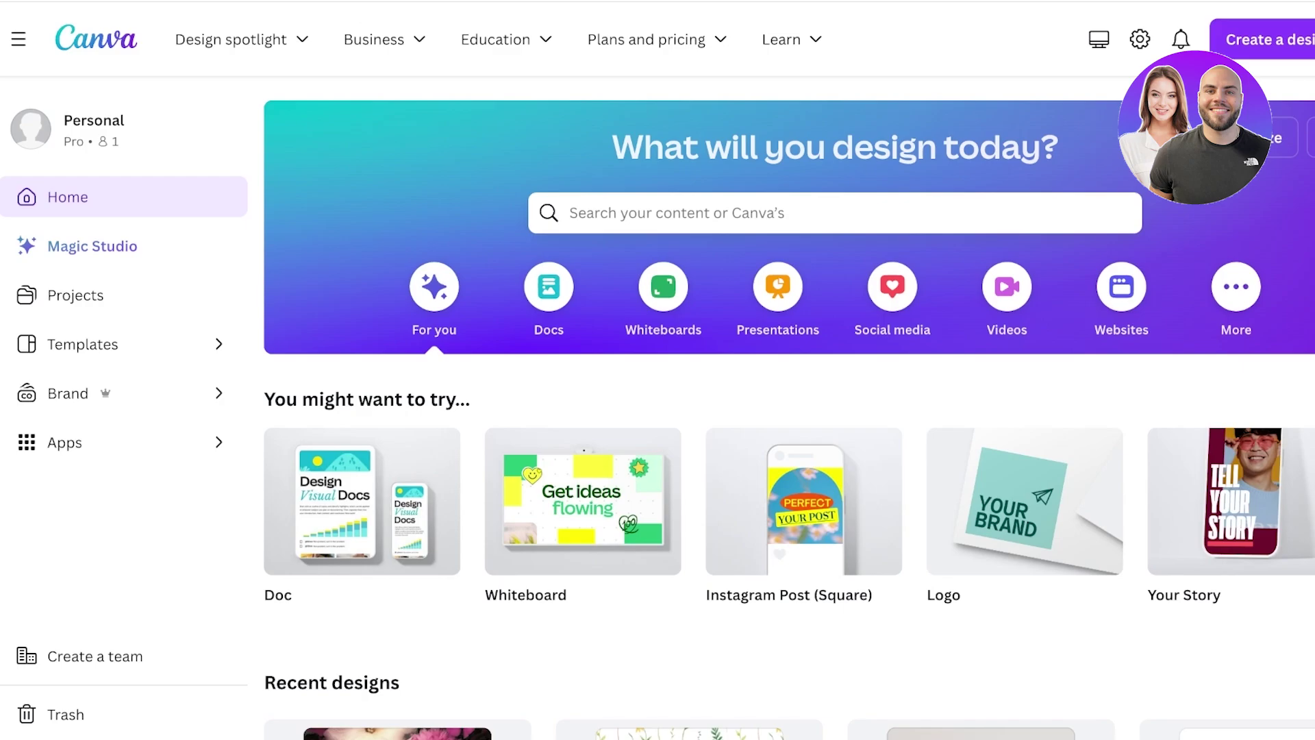
pyautogui.scroll(-4, 790, 406)
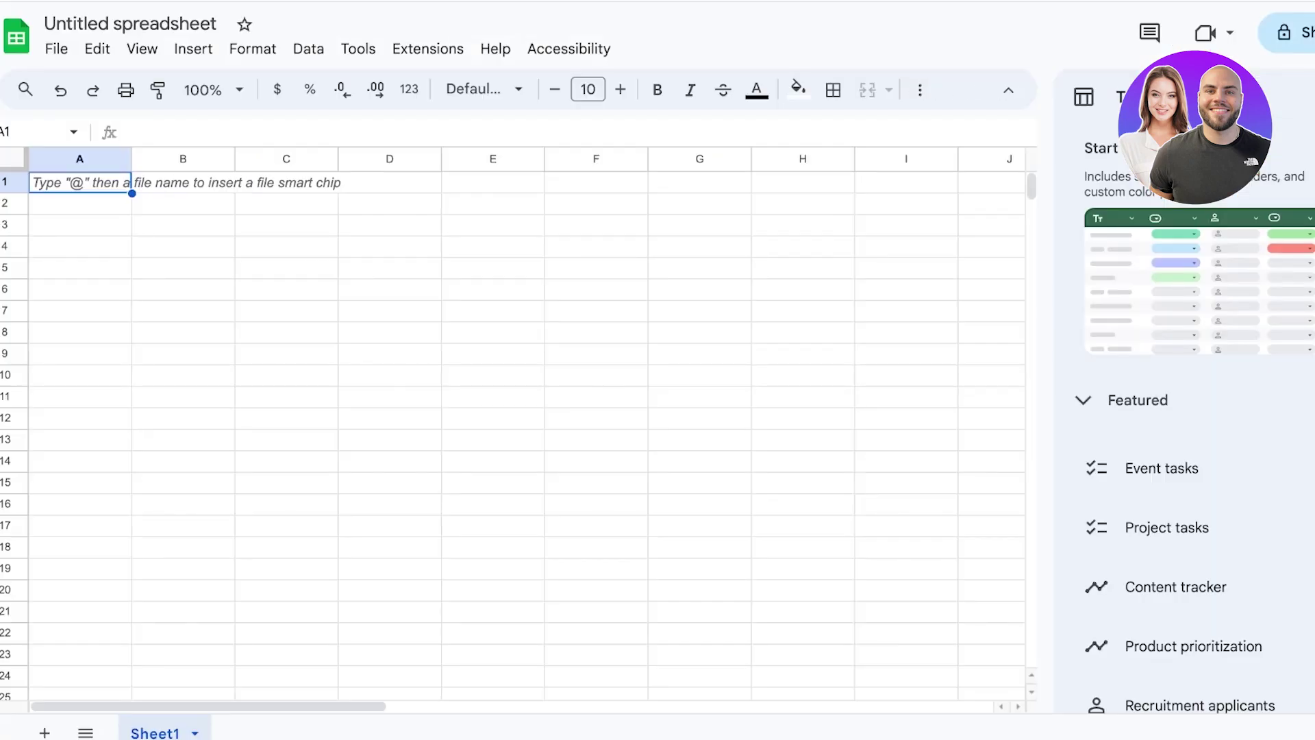
# In Google Sheets, close the tables sidebar and rename the untitled spreadsheet as Canva
pyautogui.click(1313, 97)
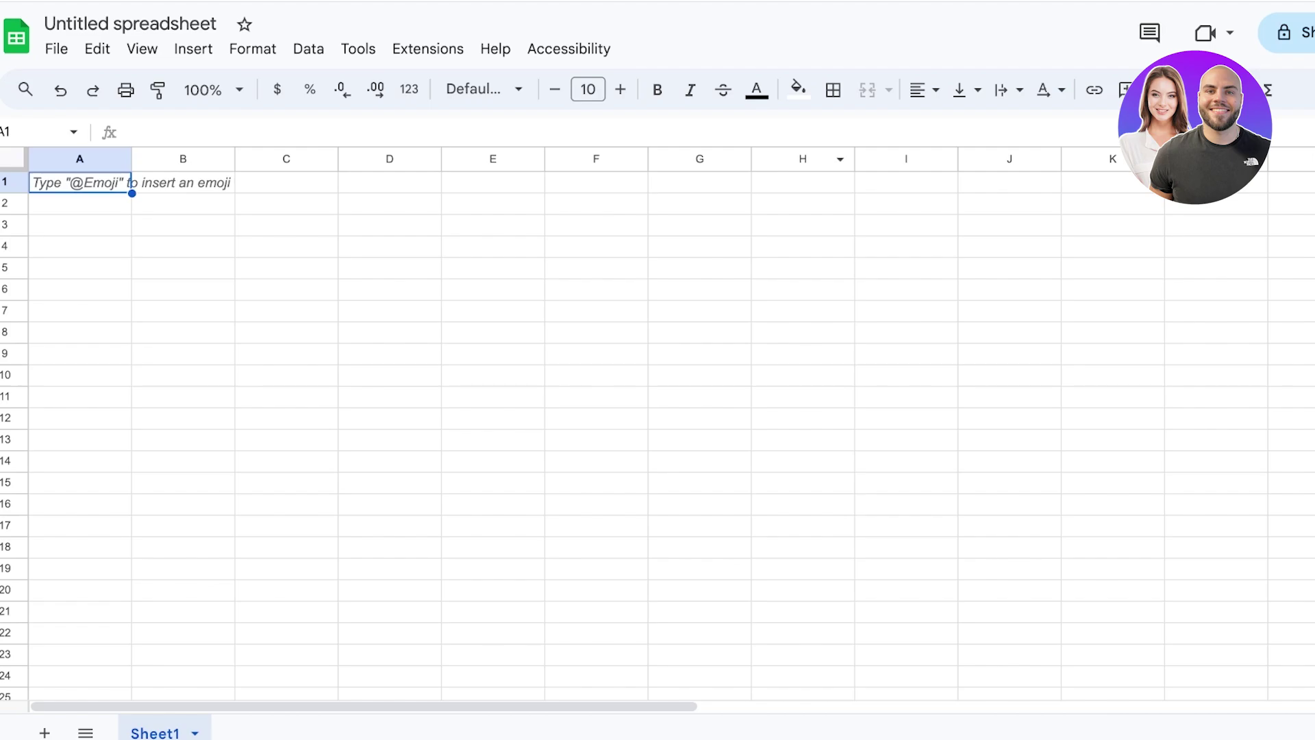
pyautogui.click(151, 24)
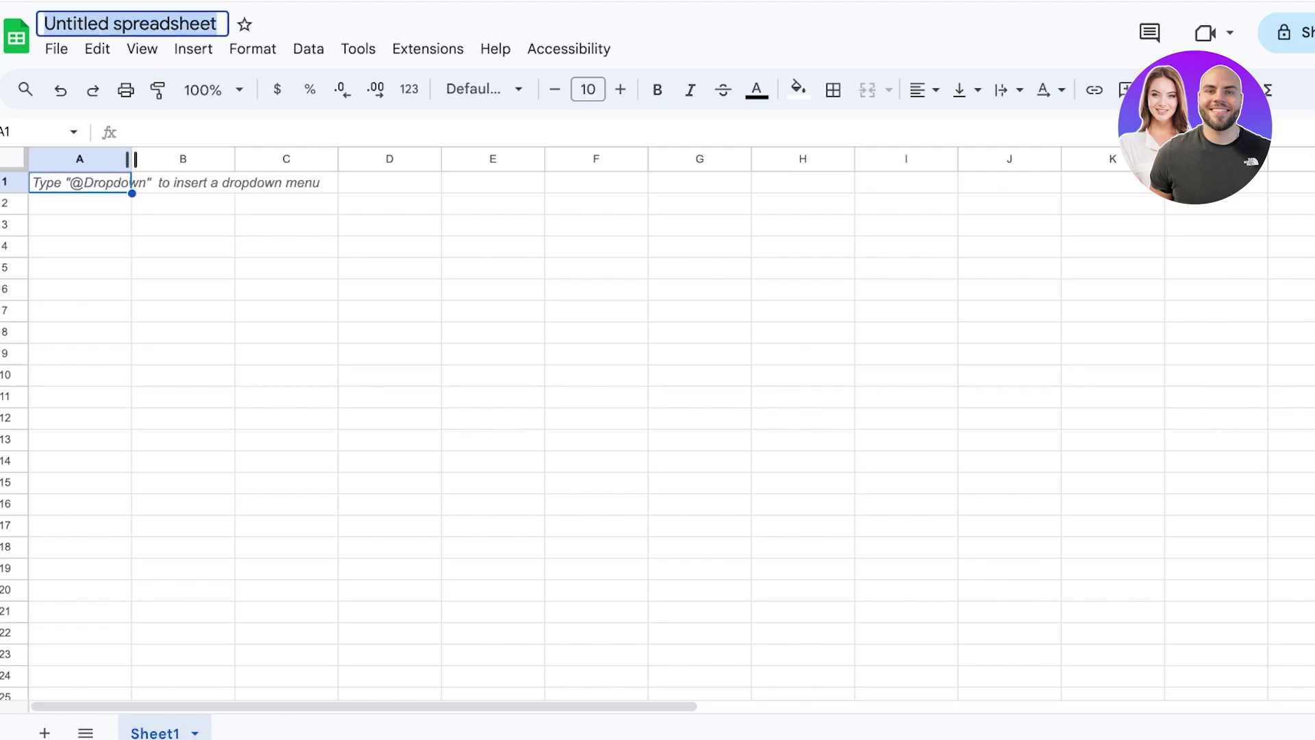
pyautogui.write('Canva')
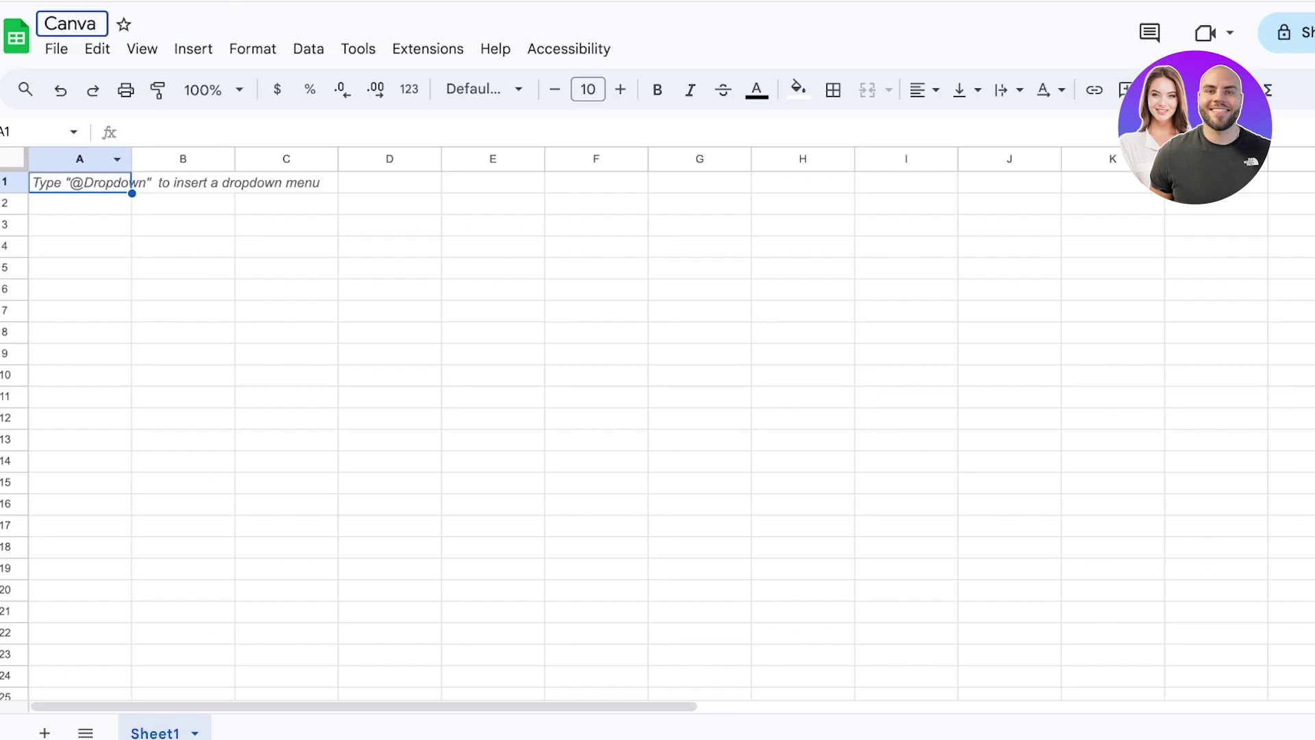
pyautogui.press('Return')
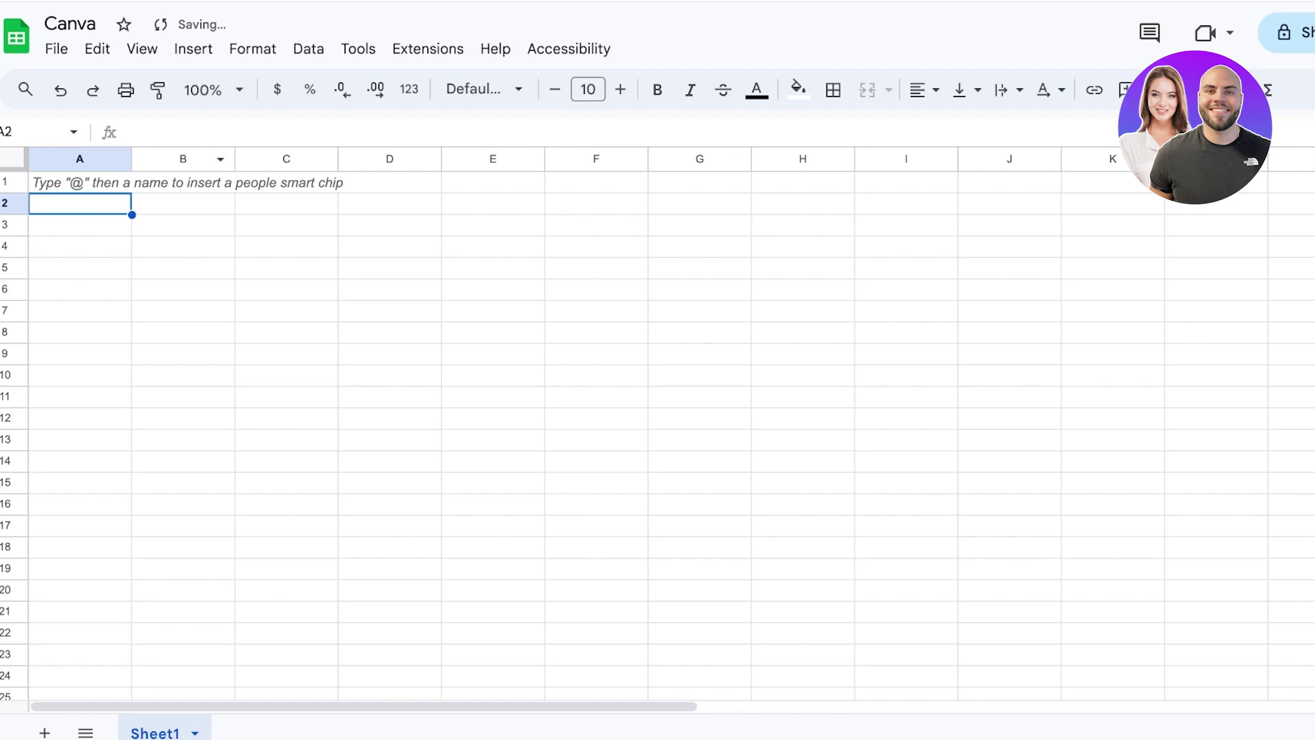
# Enter the weekday names Monday through Sunday across cells A1 to G1
pyautogui.click(80, 182)
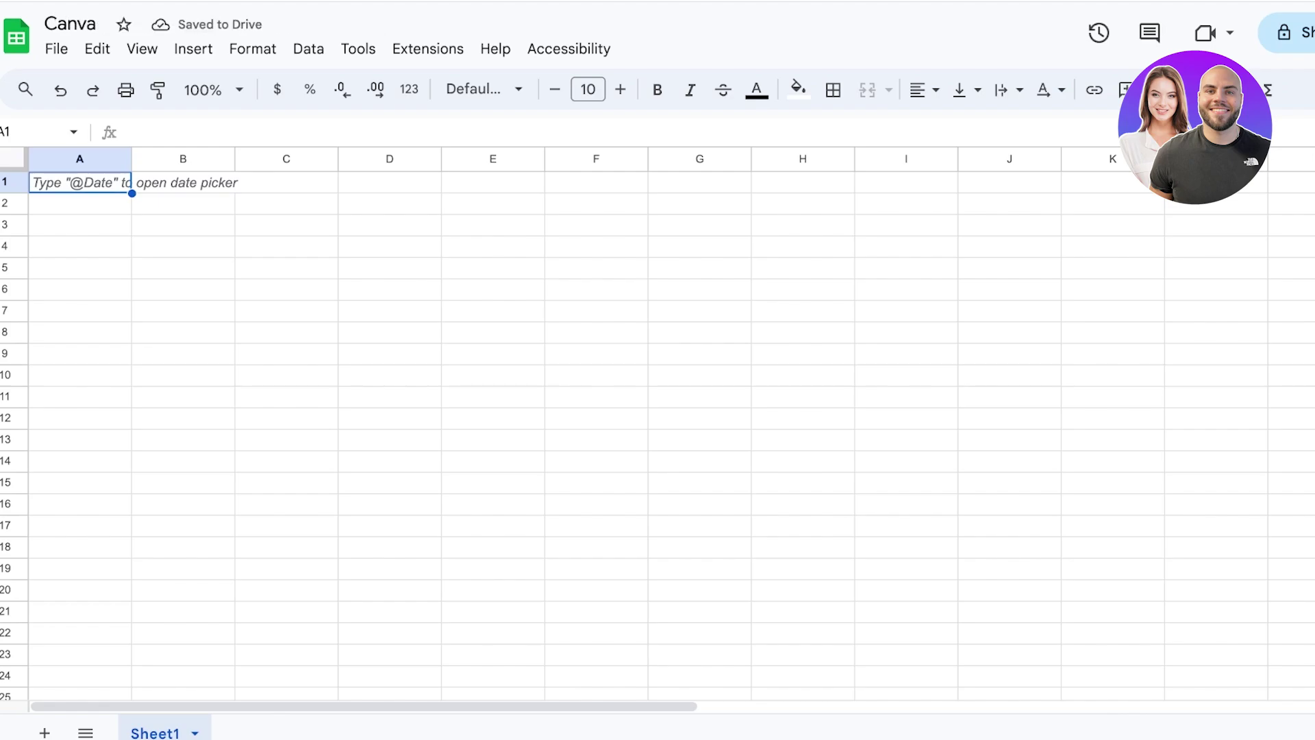
pyautogui.write('Monday')
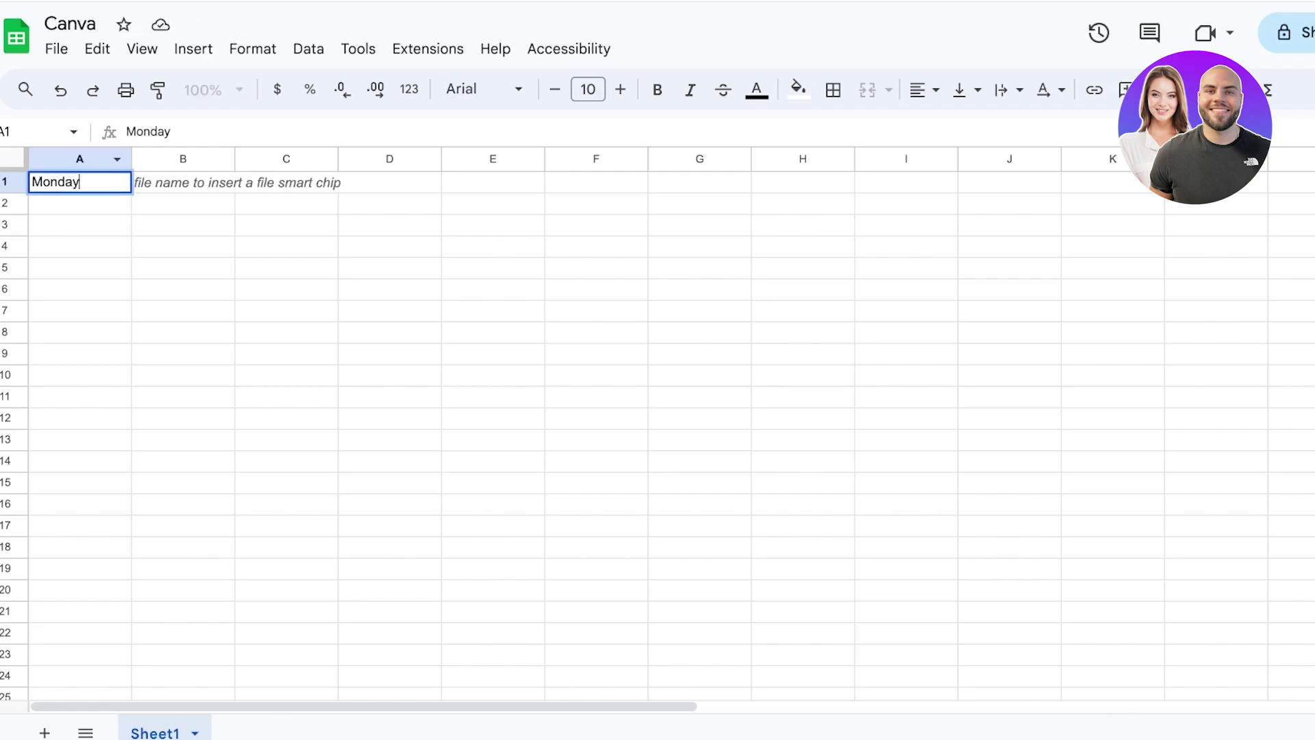
pyautogui.press('Tab')
pyautogui.write('Tuesday')
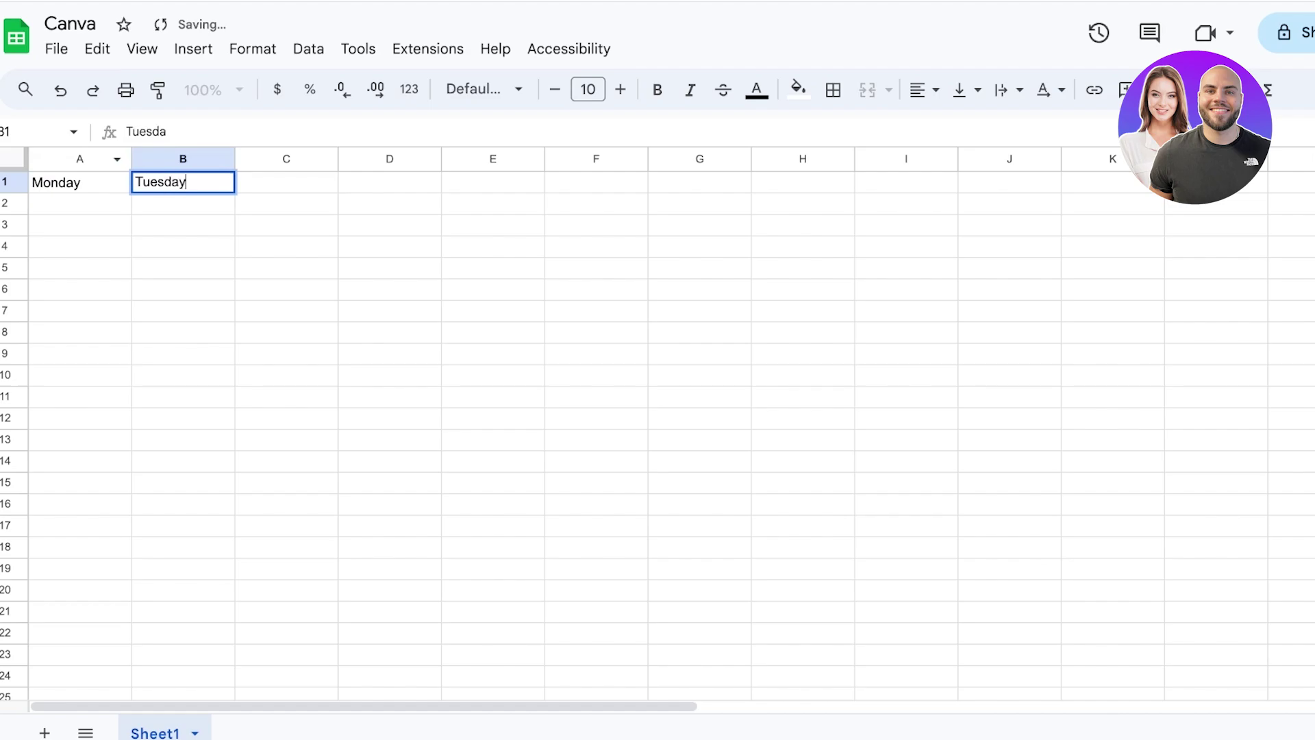
pyautogui.press('Tab')
pyautogui.write('Wednesday')
pyautogui.press('Tab')
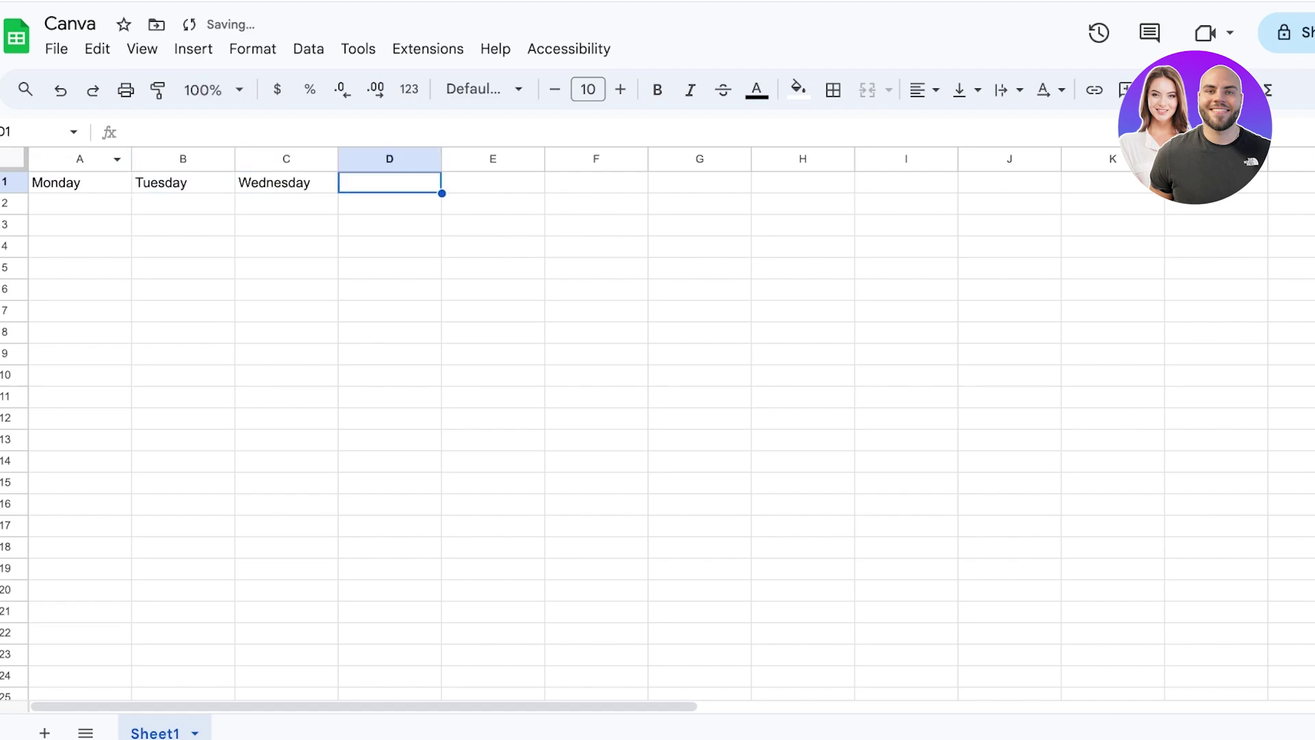
pyautogui.write('Thursday')
pyautogui.press('Tab')
pyautogui.write('Frida')
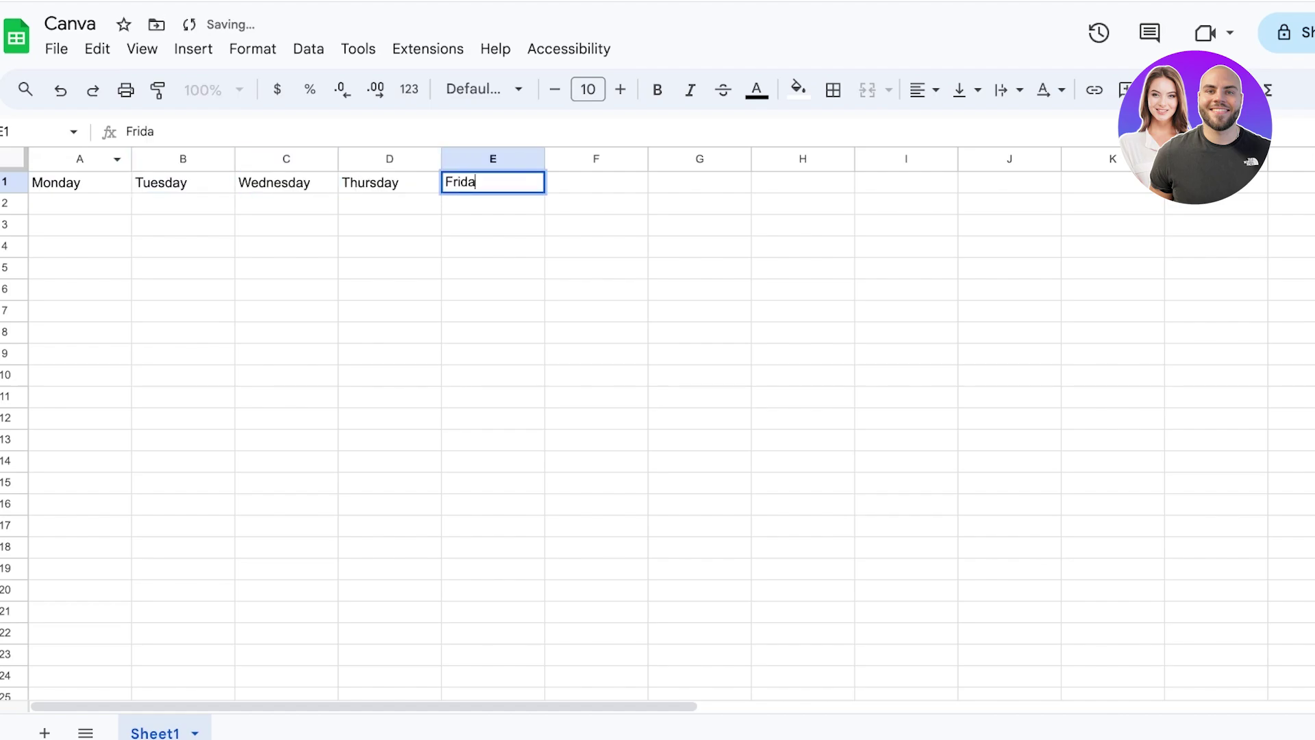
pyautogui.write('y')
pyautogui.press('Tab')
pyautogui.write('Saturday')
pyautogui.press('Tab')
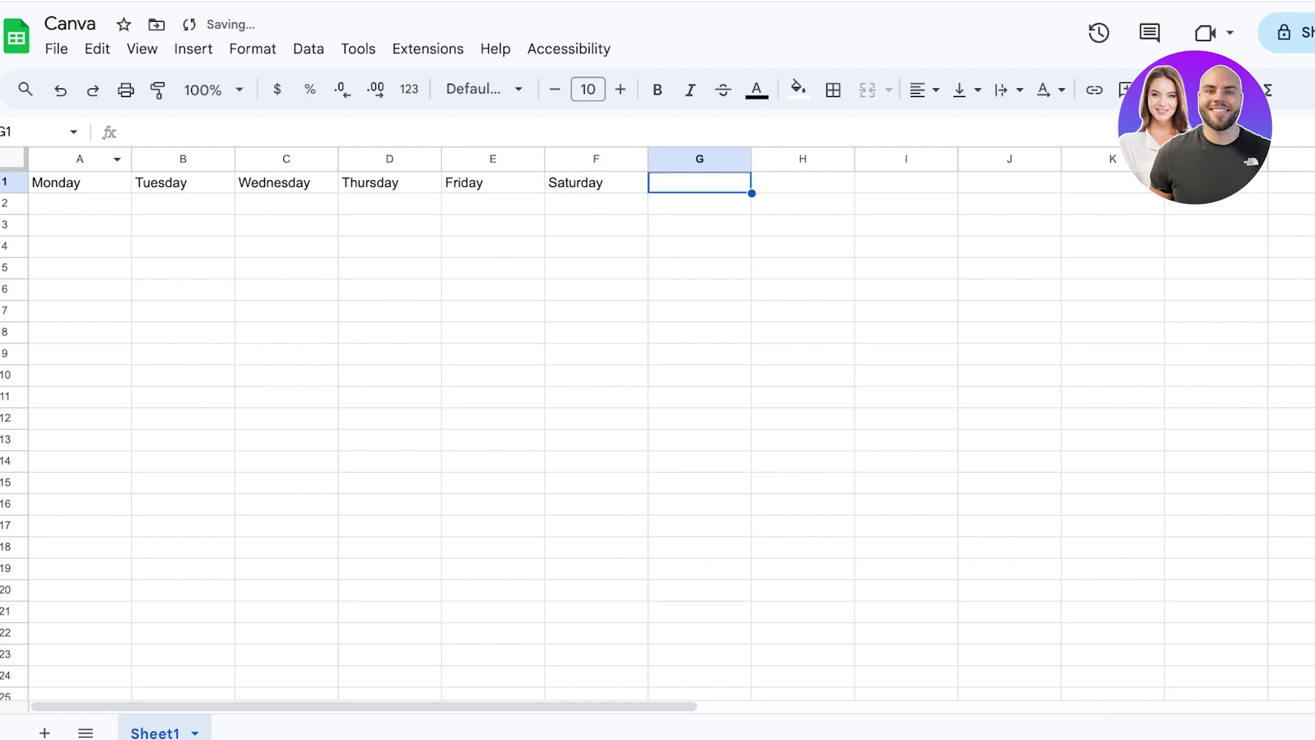
pyautogui.write('Sunday')
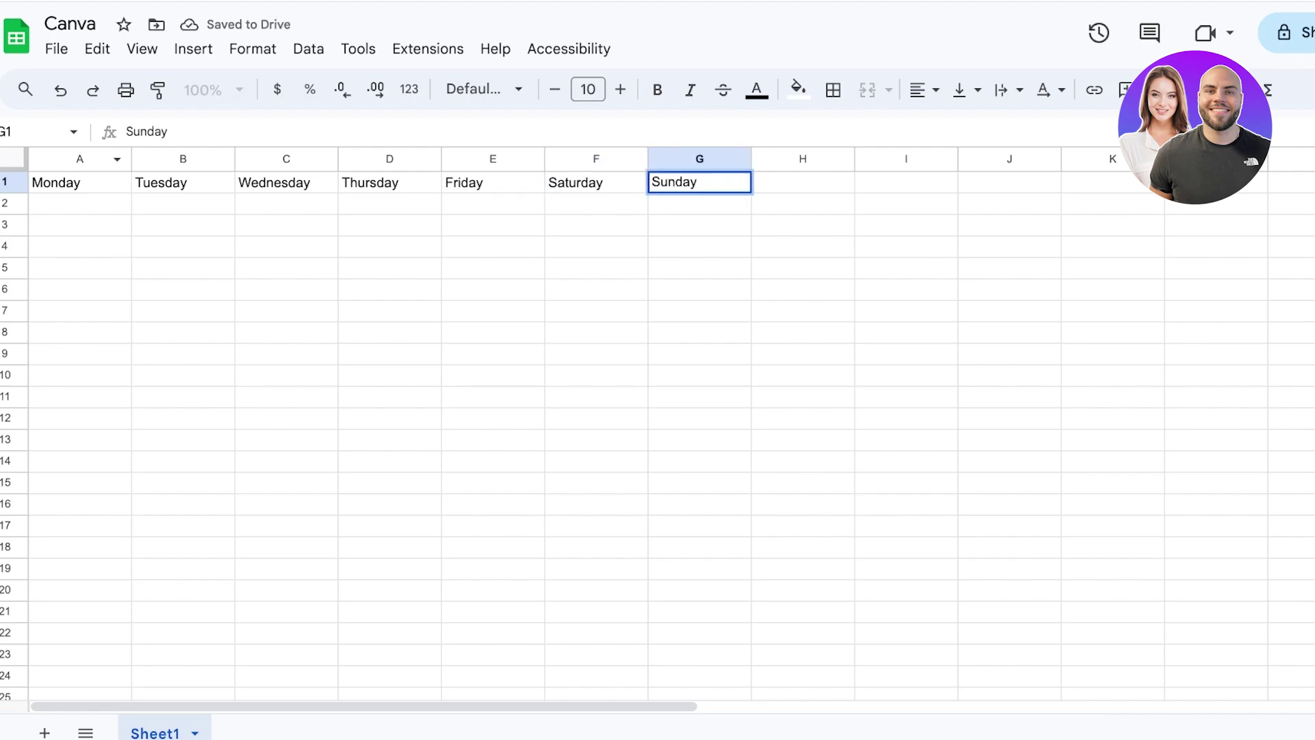
pyautogui.press('Return')
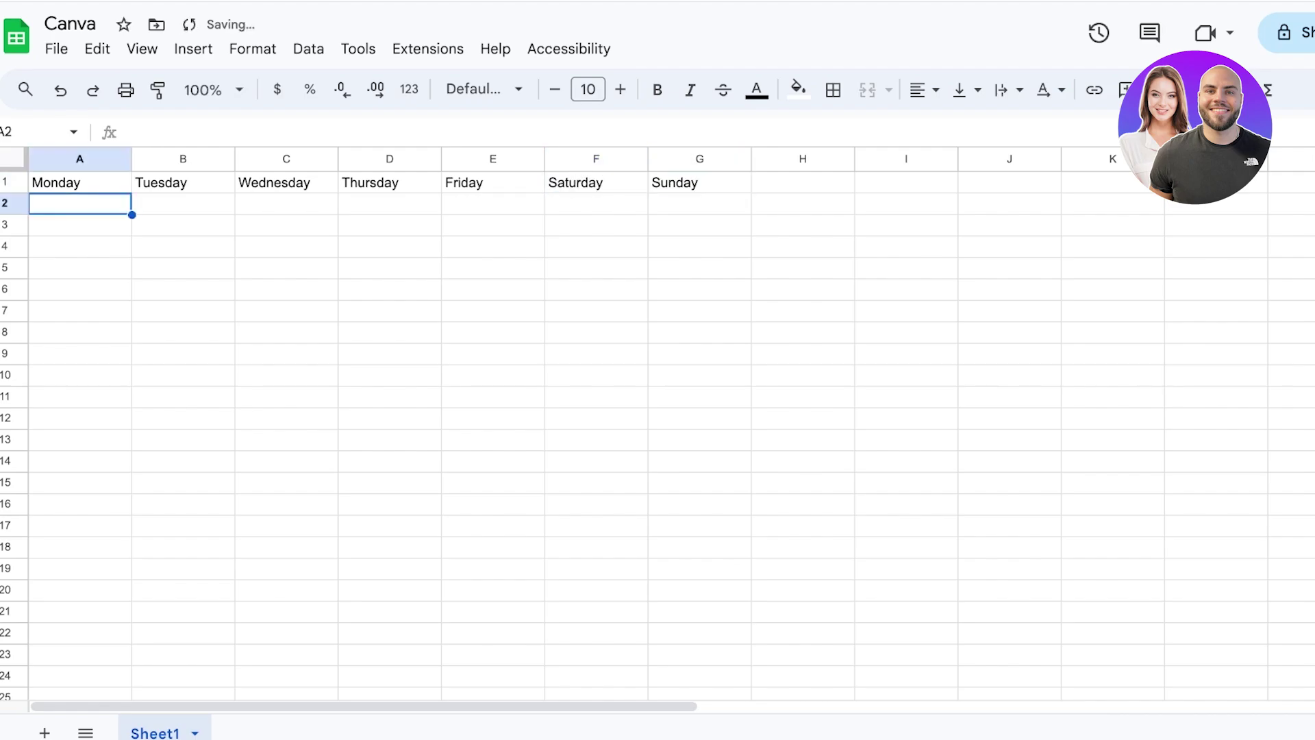
# Fill the weekday header cells A1:G1 with light yellow
pyautogui.press('Up')
pyautogui.hotkey('shift', 'Right')
pyautogui.hotkey('shift', 'Right')
pyautogui.hotkey('shift', 'Right')
pyautogui.hotkey('shift', 'Right')
pyautogui.hotkey('shift', 'Right')
pyautogui.hotkey('shift', 'Right')
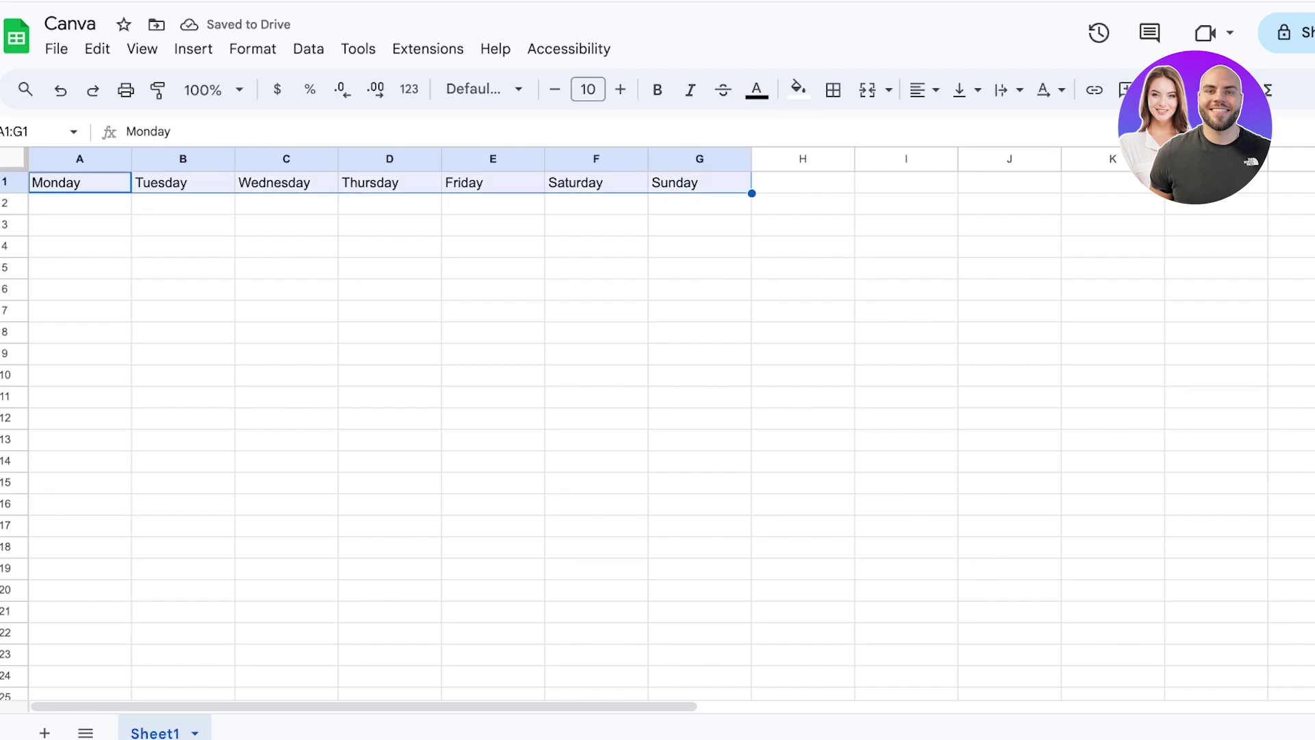
pyautogui.click(798, 89)
pyautogui.click(868, 214)
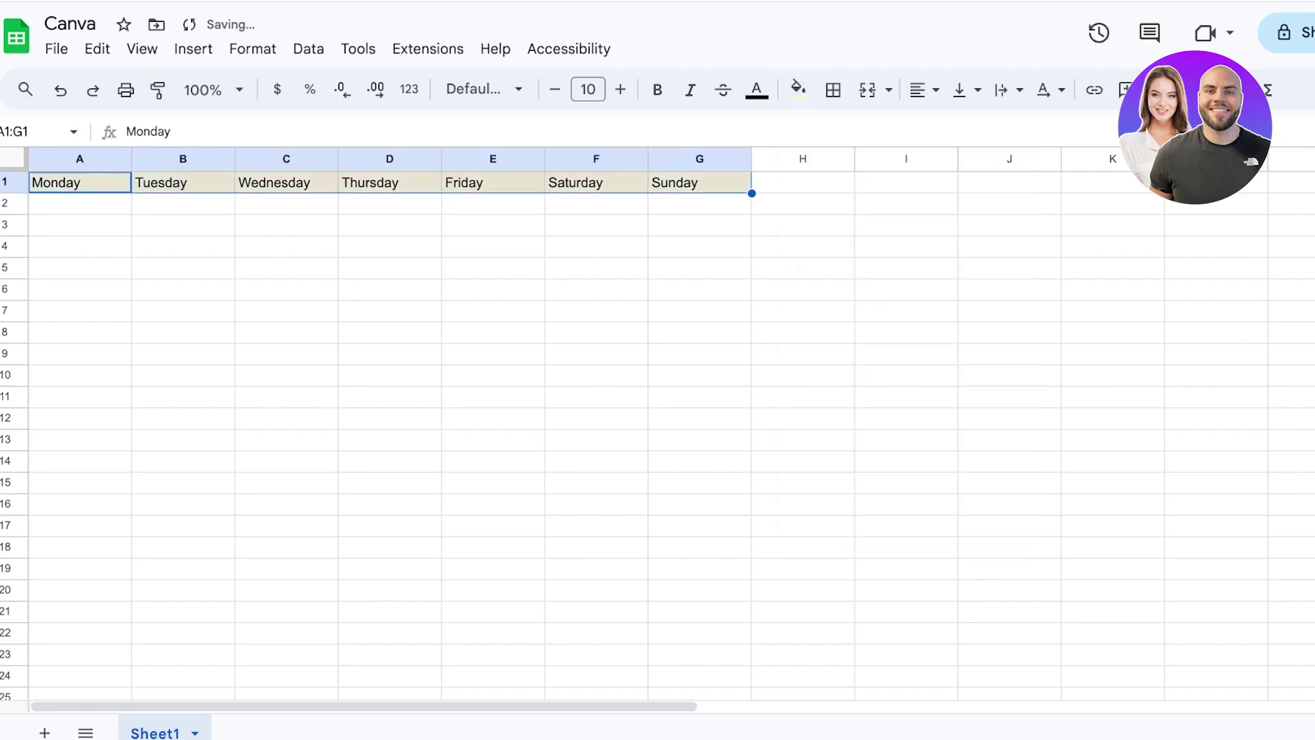
# Fill the four rows below the weekday headers, A2:G5, with the lightest magenta
pyautogui.moveTo(700, 204); pyautogui.dragTo(79, 268)
pyautogui.hotkey('shift', 'Down')
pyautogui.click(798, 87)
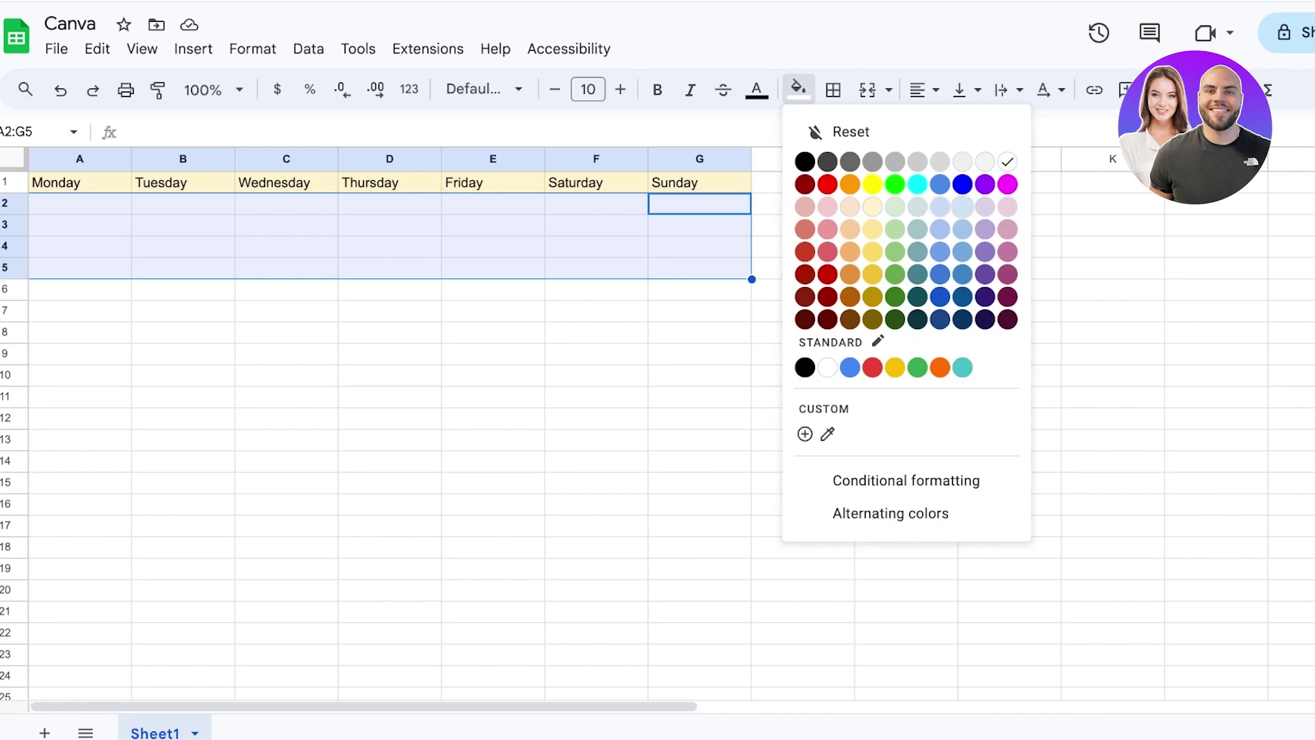
pyautogui.click(985, 207)
pyautogui.click(798, 88)
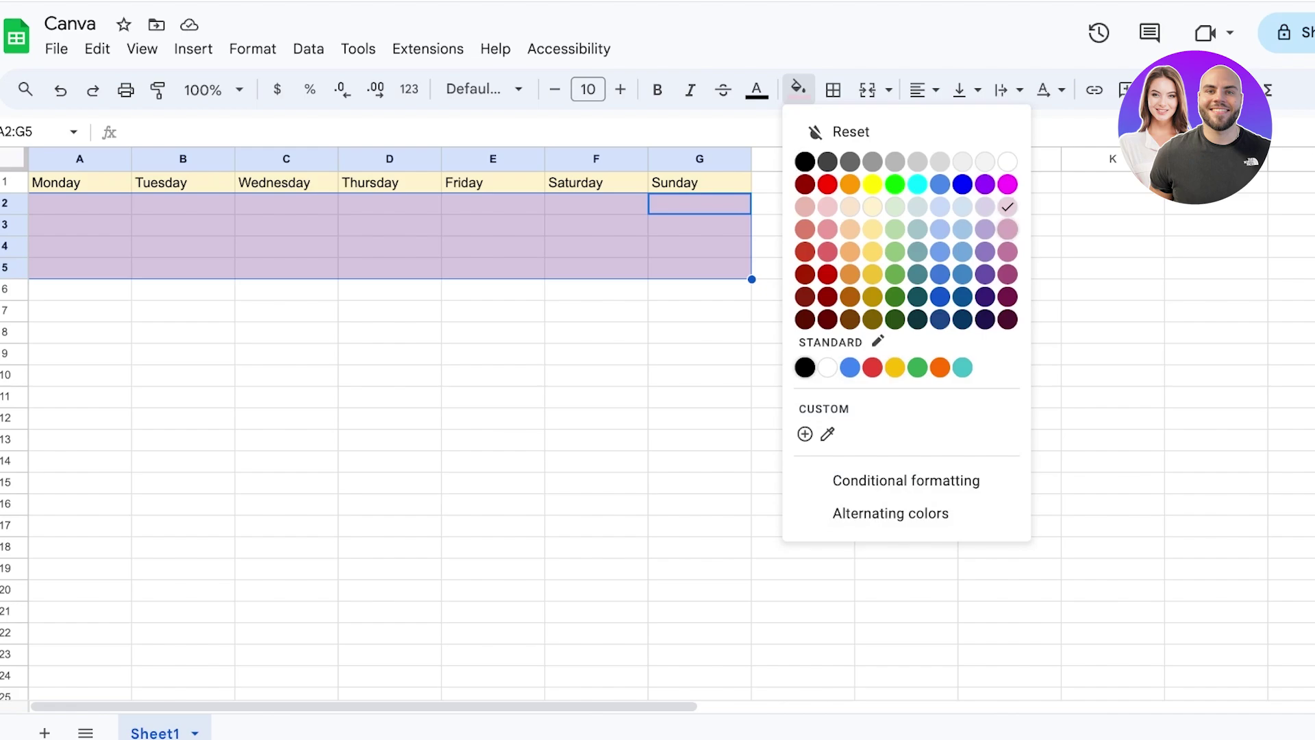
pyautogui.click(1008, 206)
pyautogui.click(1112, 246)
pyautogui.click(390, 246)
pyautogui.moveTo(699, 182); pyautogui.dragTo(77, 268)
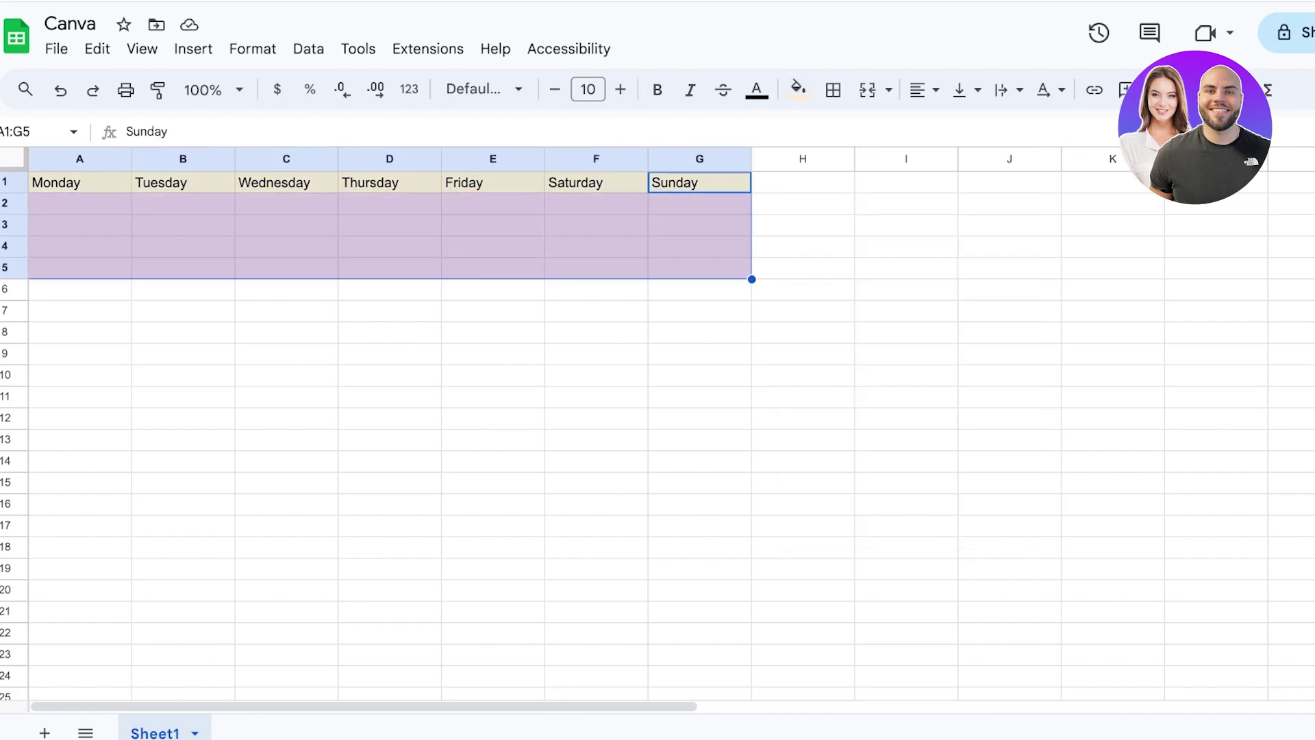
pyautogui.click(291, 246)
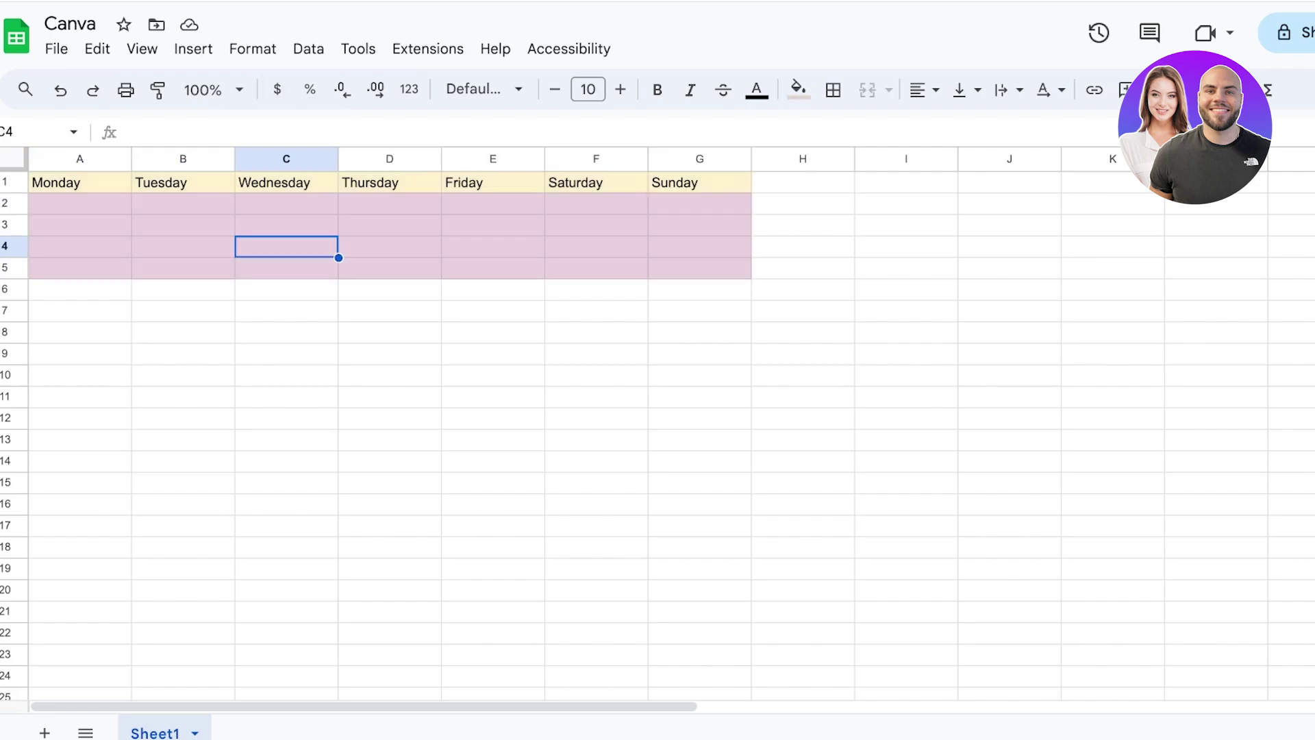
# Fill cell A2 with the same light magenta as the rest of the block
pyautogui.click(14, 169)
pyautogui.click(103, 205)
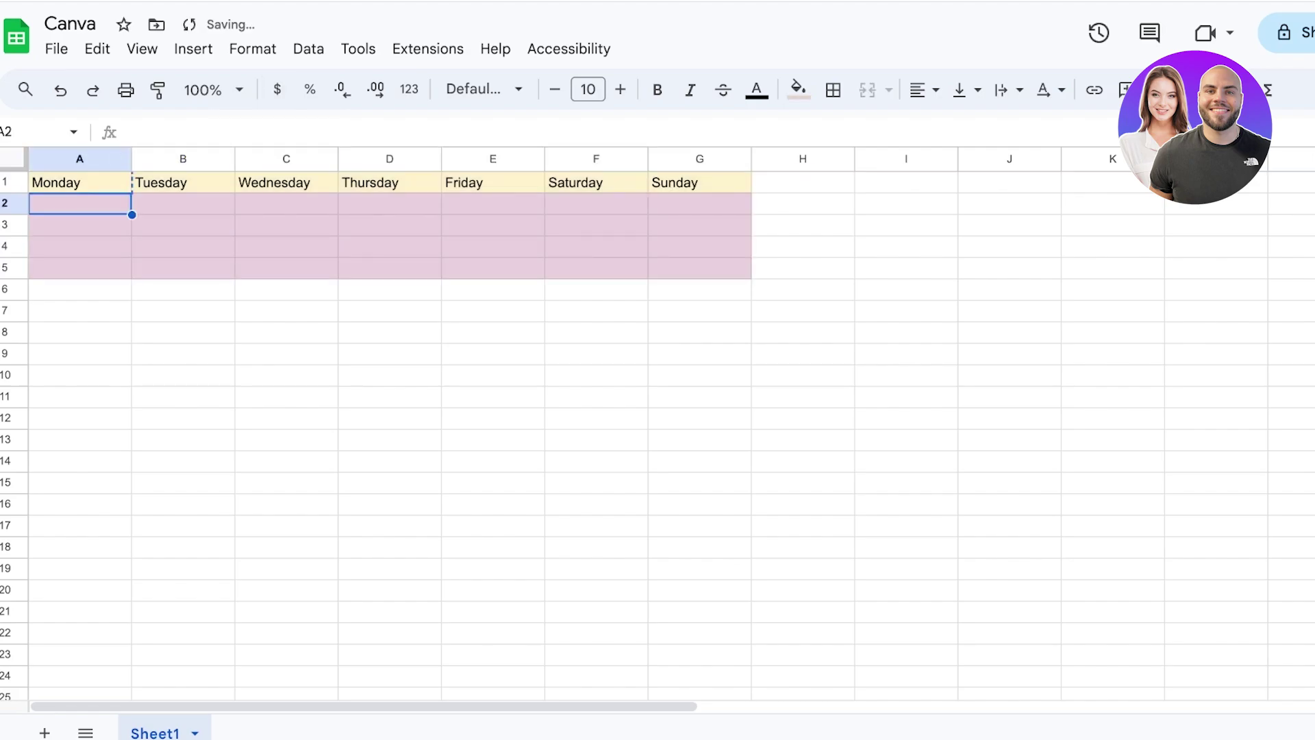
pyautogui.moveTo(103, 213); pyautogui.dragTo(712, 248)
pyautogui.click(286, 182)
pyautogui.click(80, 204)
pyautogui.click(798, 87)
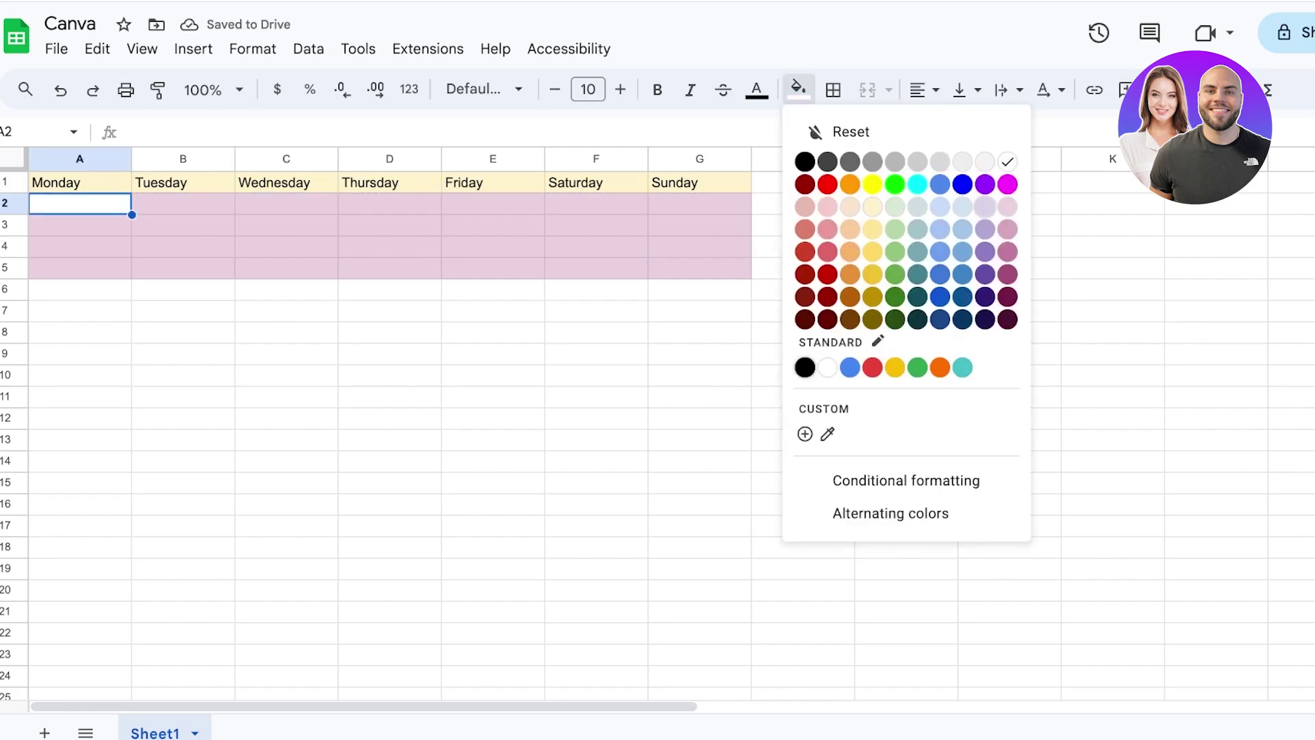
pyautogui.click(1007, 206)
pyautogui.click(286, 204)
# Add inner and outer borders to the whole table range A1:G5
pyautogui.moveTo(80, 183); pyautogui.dragTo(699, 268)
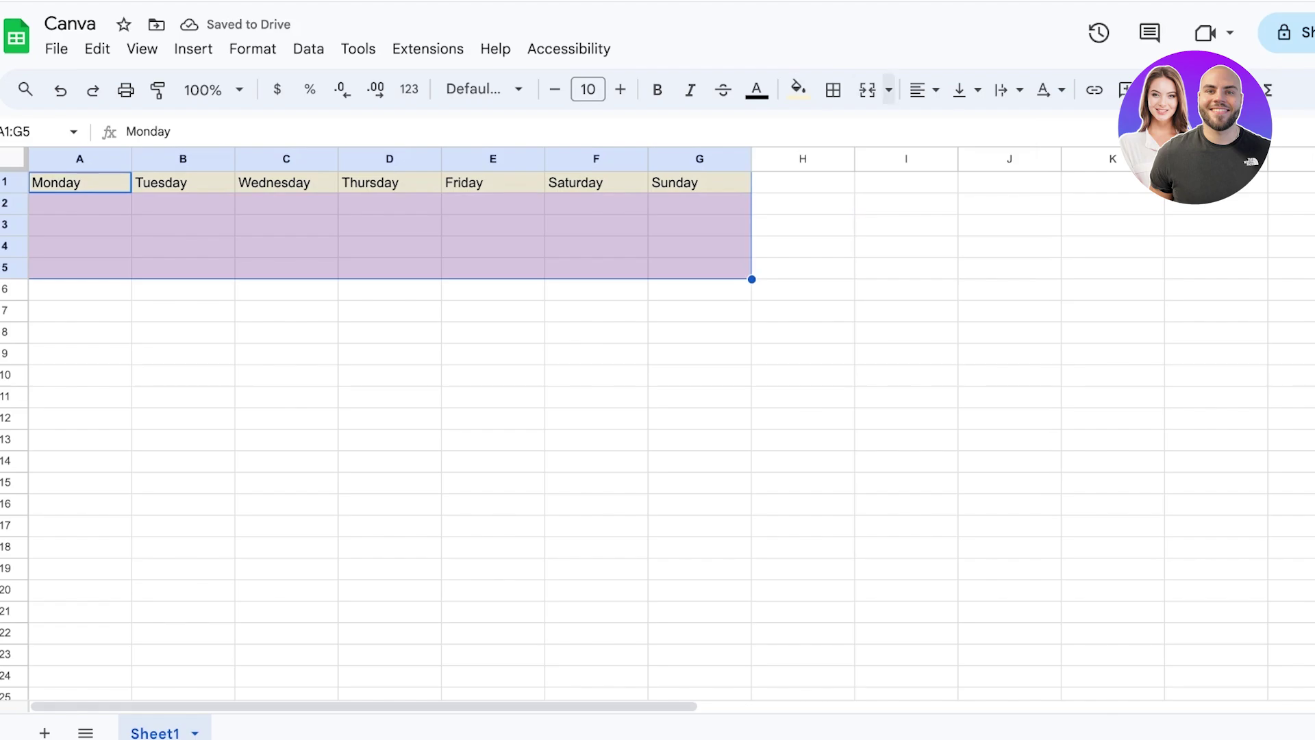
pyautogui.click(833, 90)
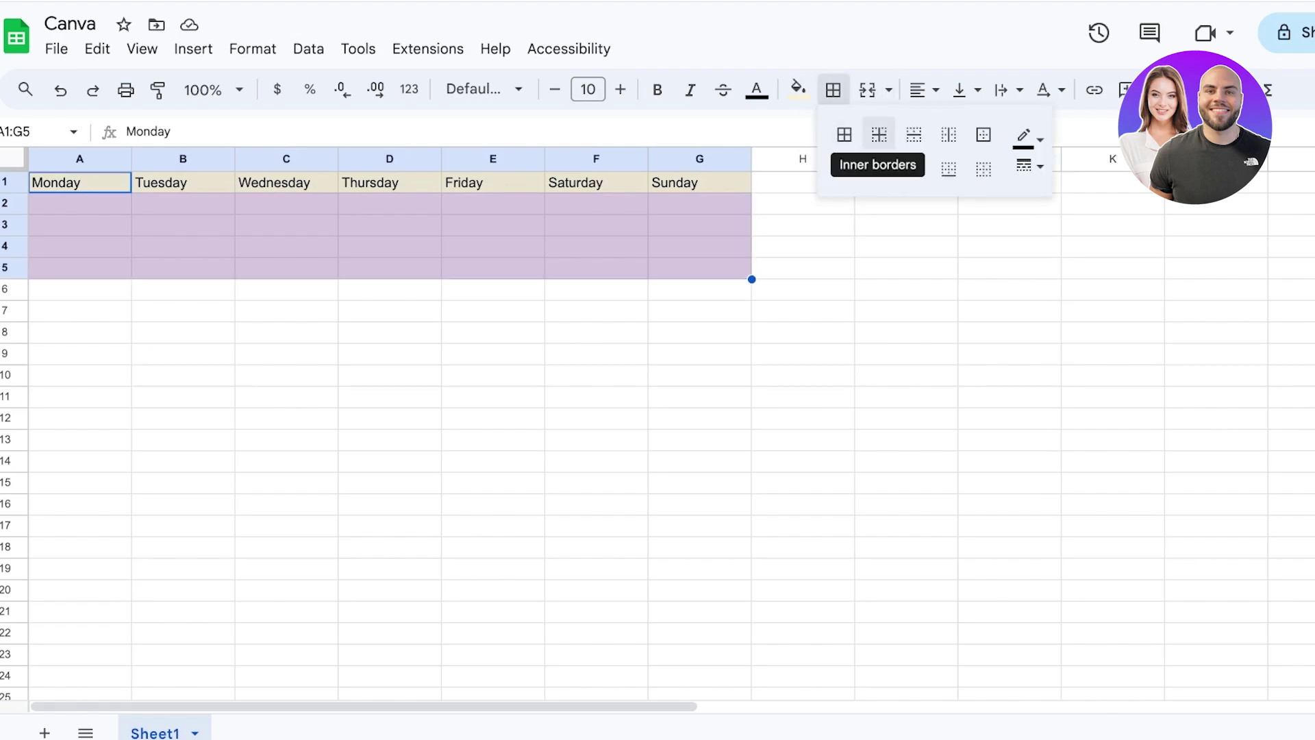
pyautogui.click(878, 135)
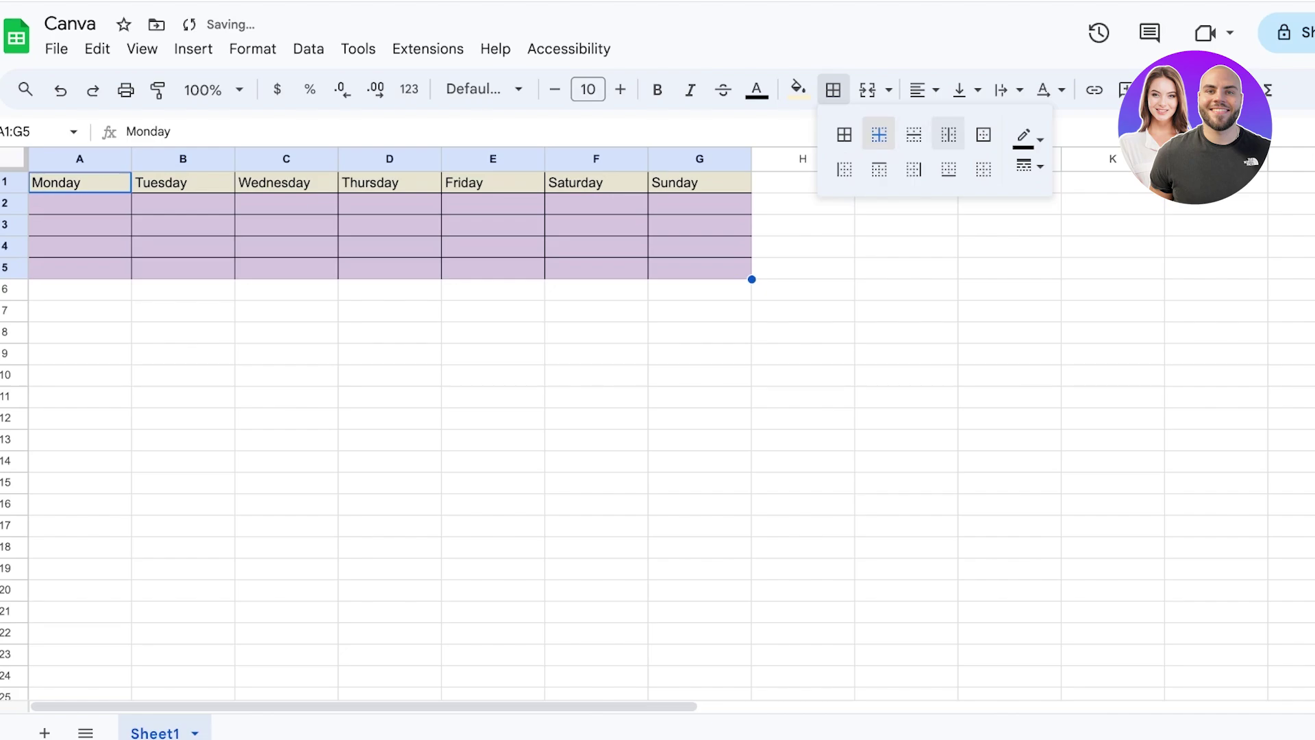
pyautogui.click(984, 135)
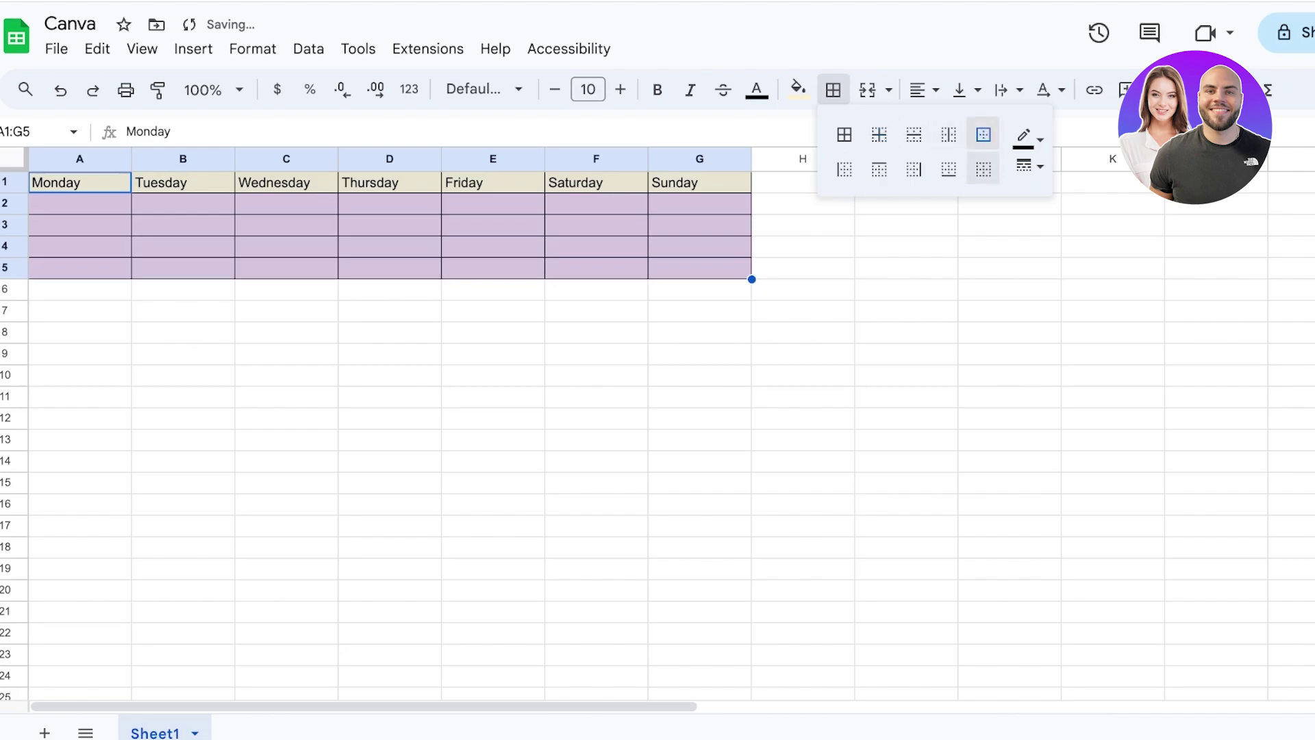
# Try a dashed line style for the outer border of A1:G5, and set it back to the thin solid line
pyautogui.click(1029, 166)
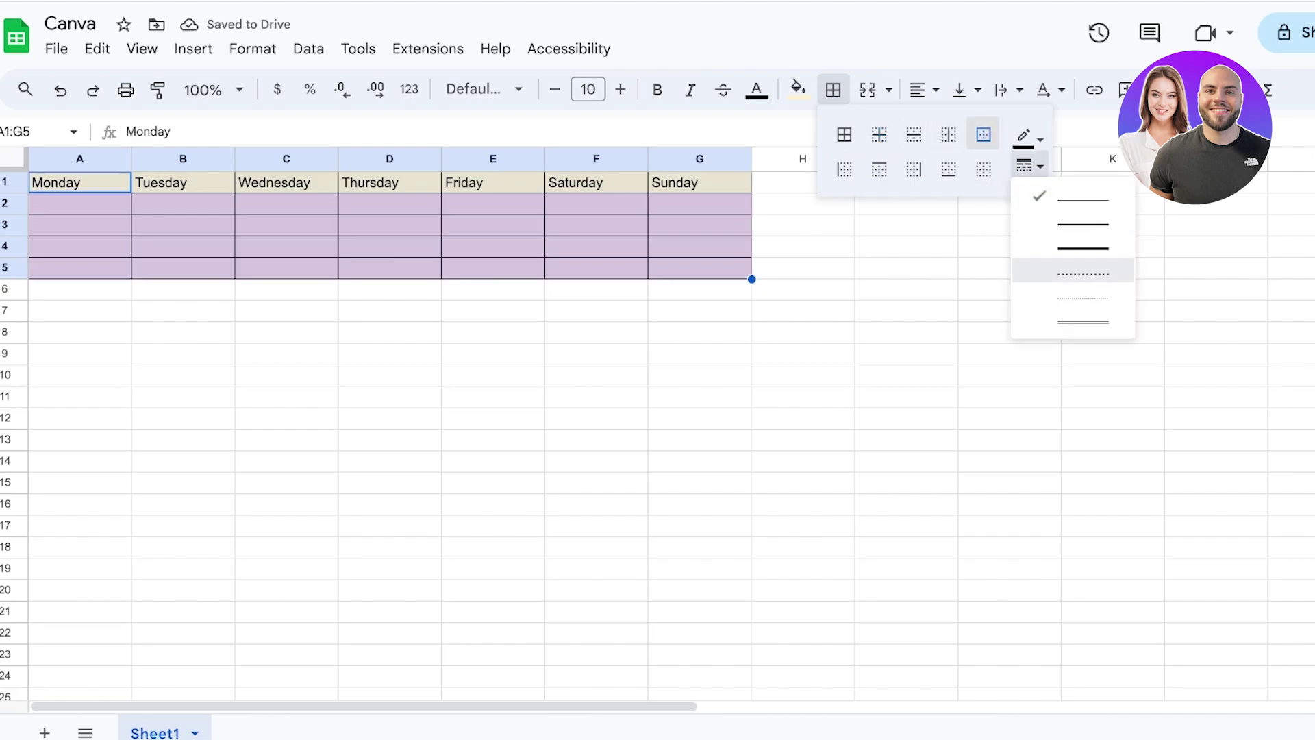
pyautogui.click(1083, 273)
pyautogui.click(1030, 165)
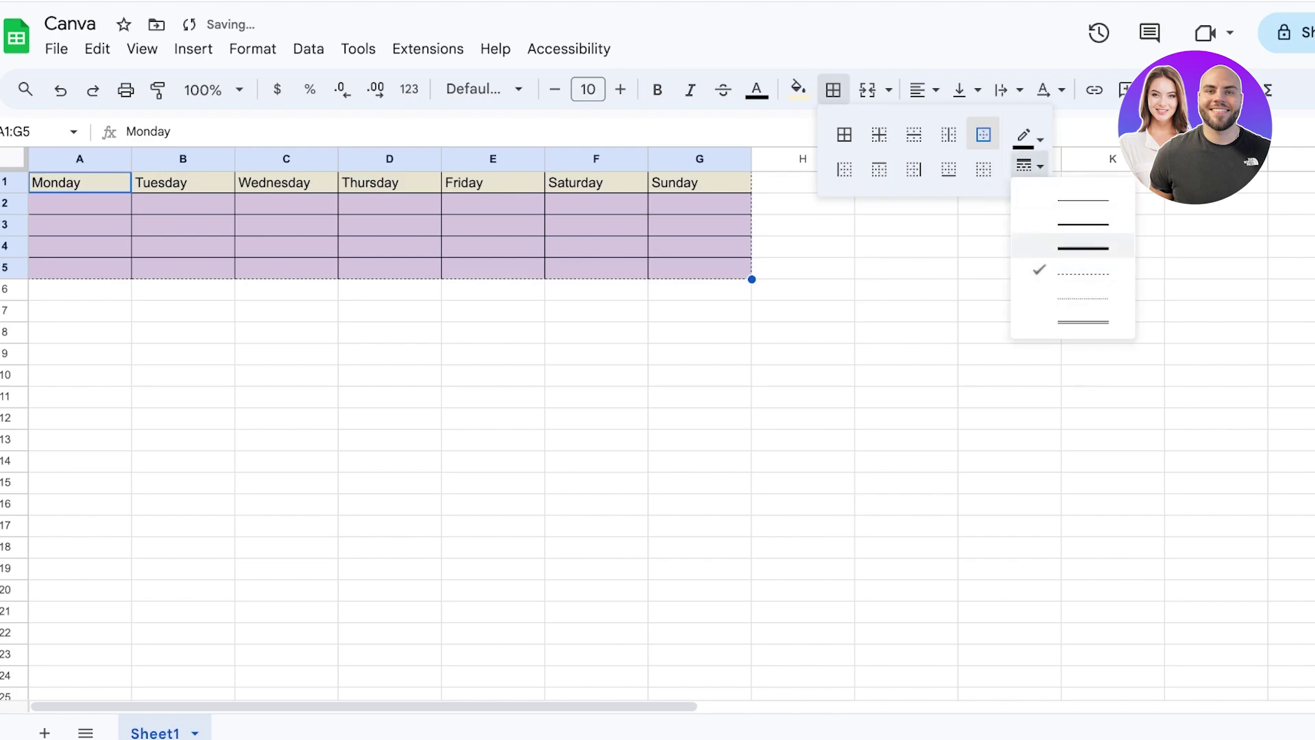
pyautogui.click(1083, 200)
pyautogui.click(596, 204)
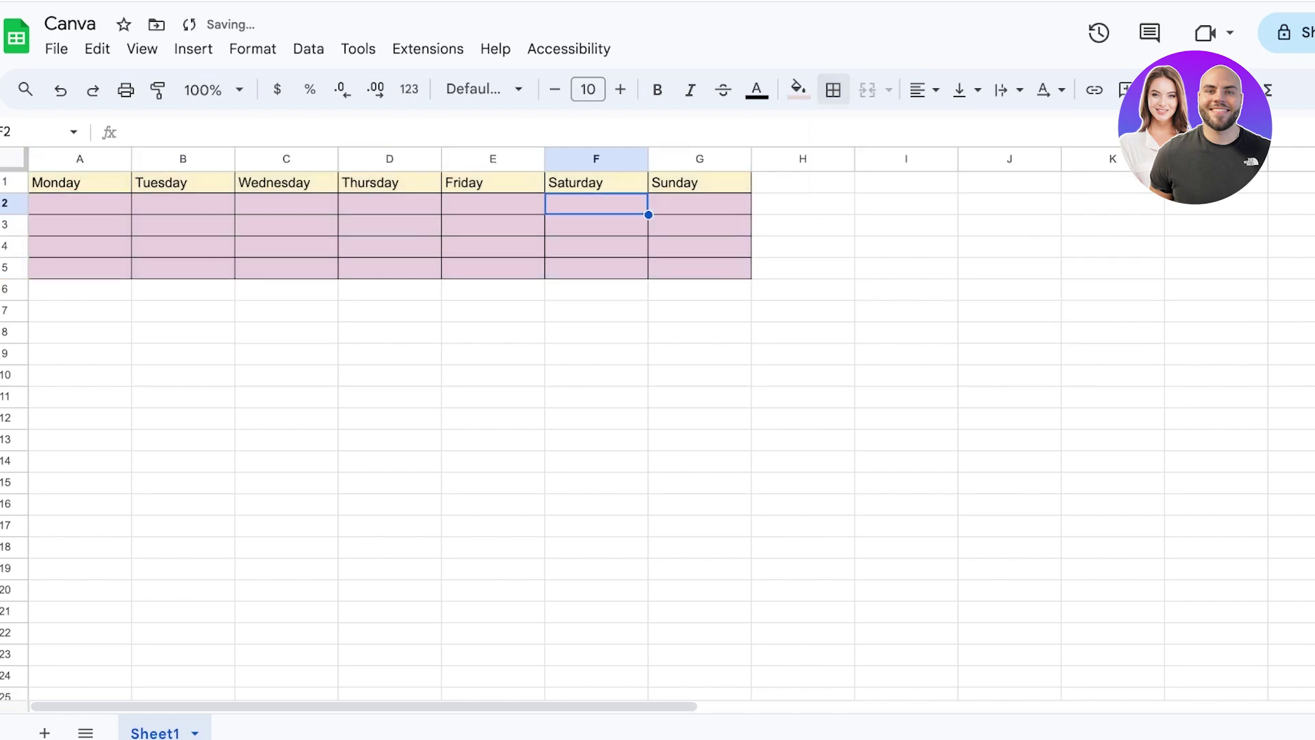
pyautogui.click(286, 225)
pyautogui.click(80, 183)
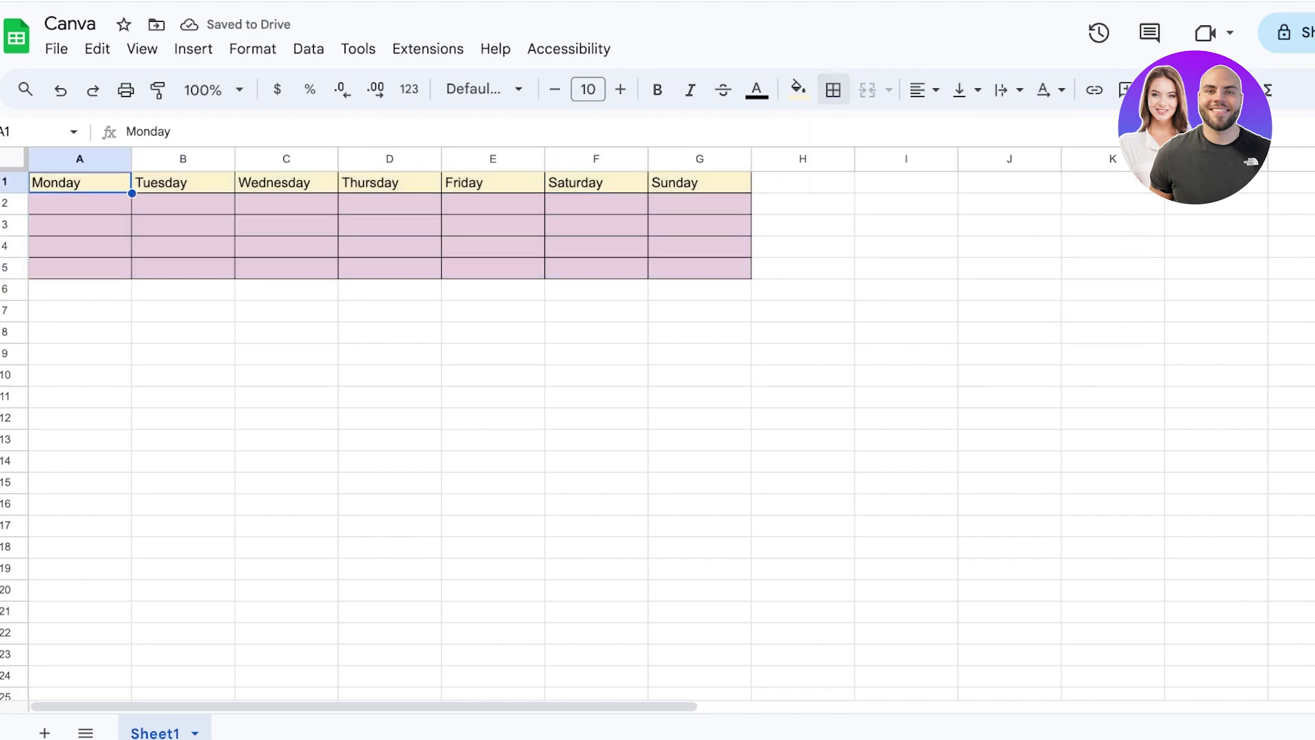
pyautogui.moveTo(80, 183); pyautogui.dragTo(596, 204)
pyautogui.click(803, 204)
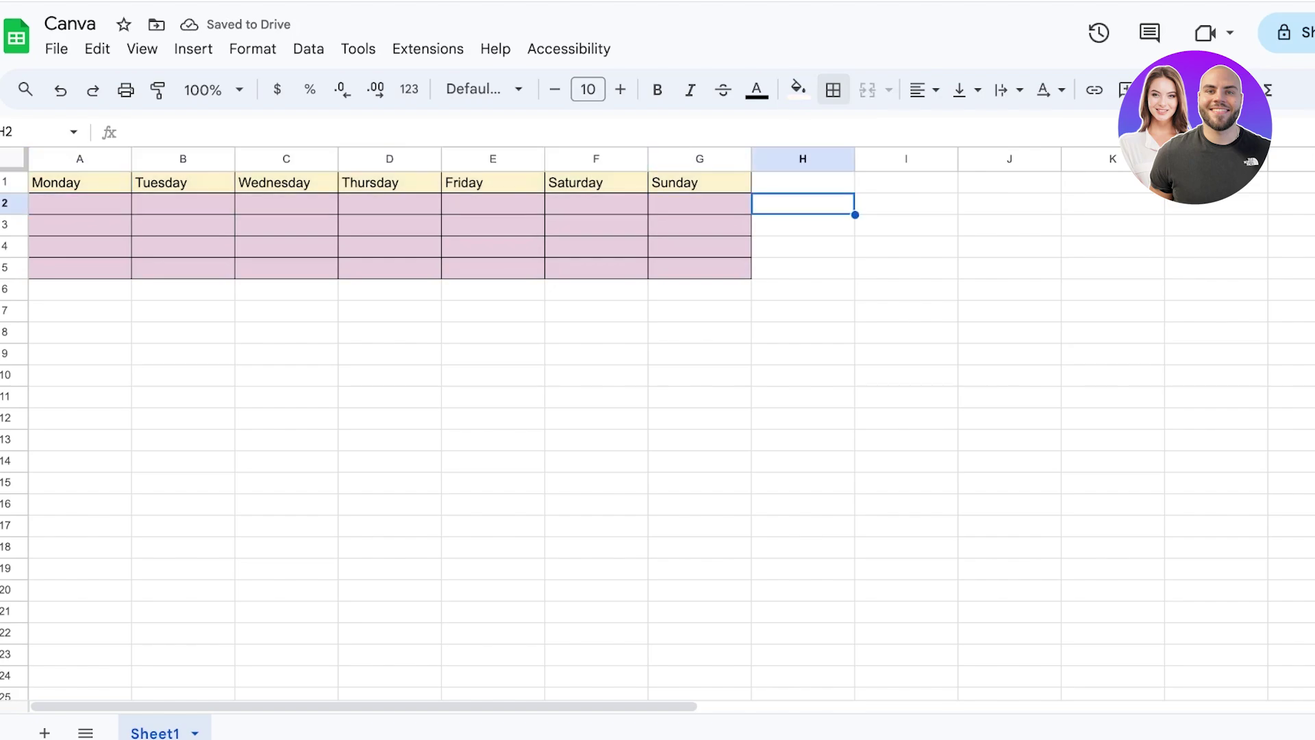
# Add a thick solid bottom border beneath the weekday header cells A1:G1
pyautogui.moveTo(699, 183); pyautogui.dragTo(79, 183)
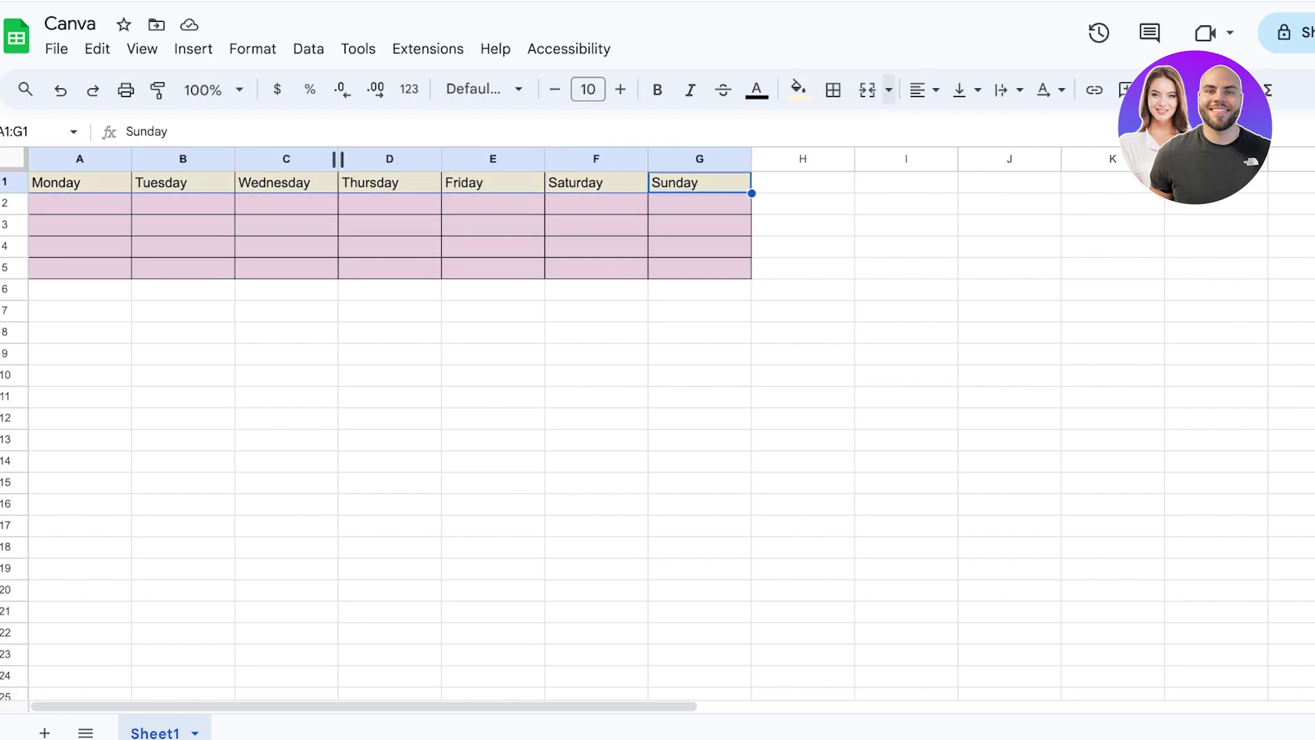
pyautogui.click(833, 90)
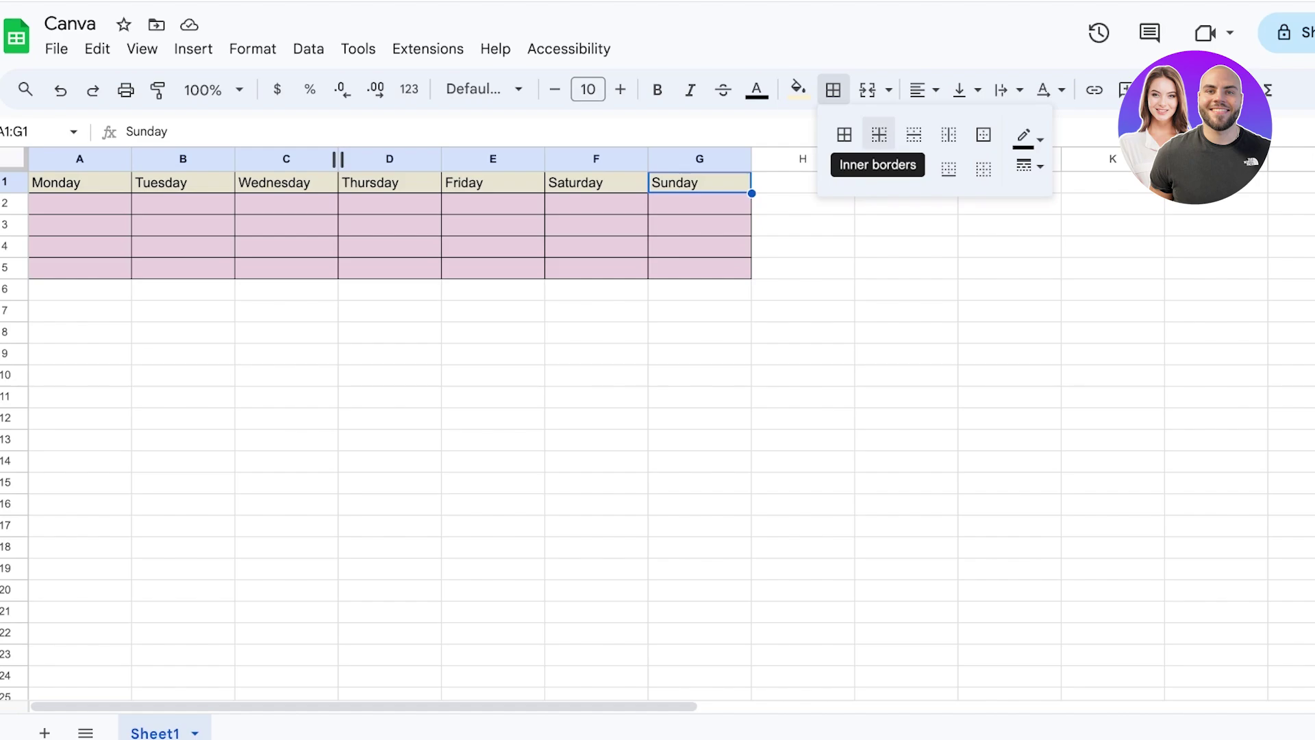
pyautogui.click(948, 169)
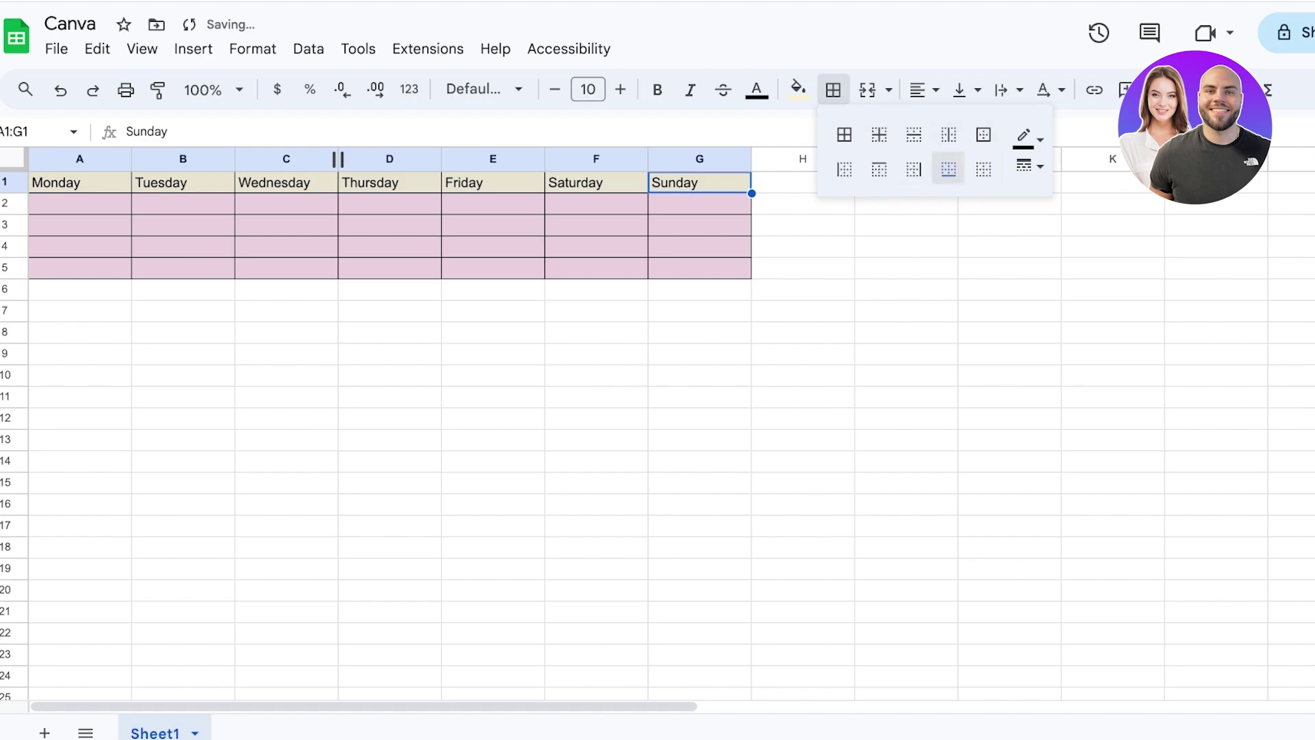
pyautogui.click(1030, 166)
pyautogui.click(1074, 248)
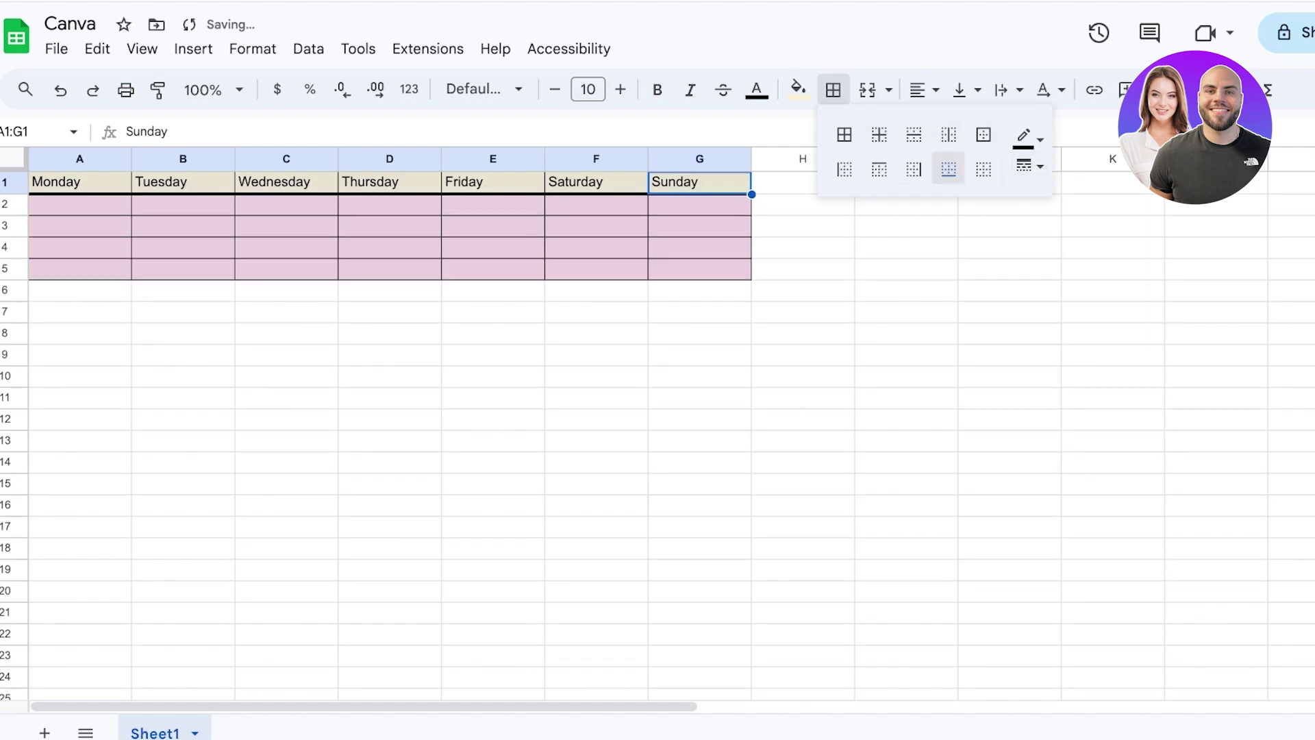
pyautogui.click(700, 291)
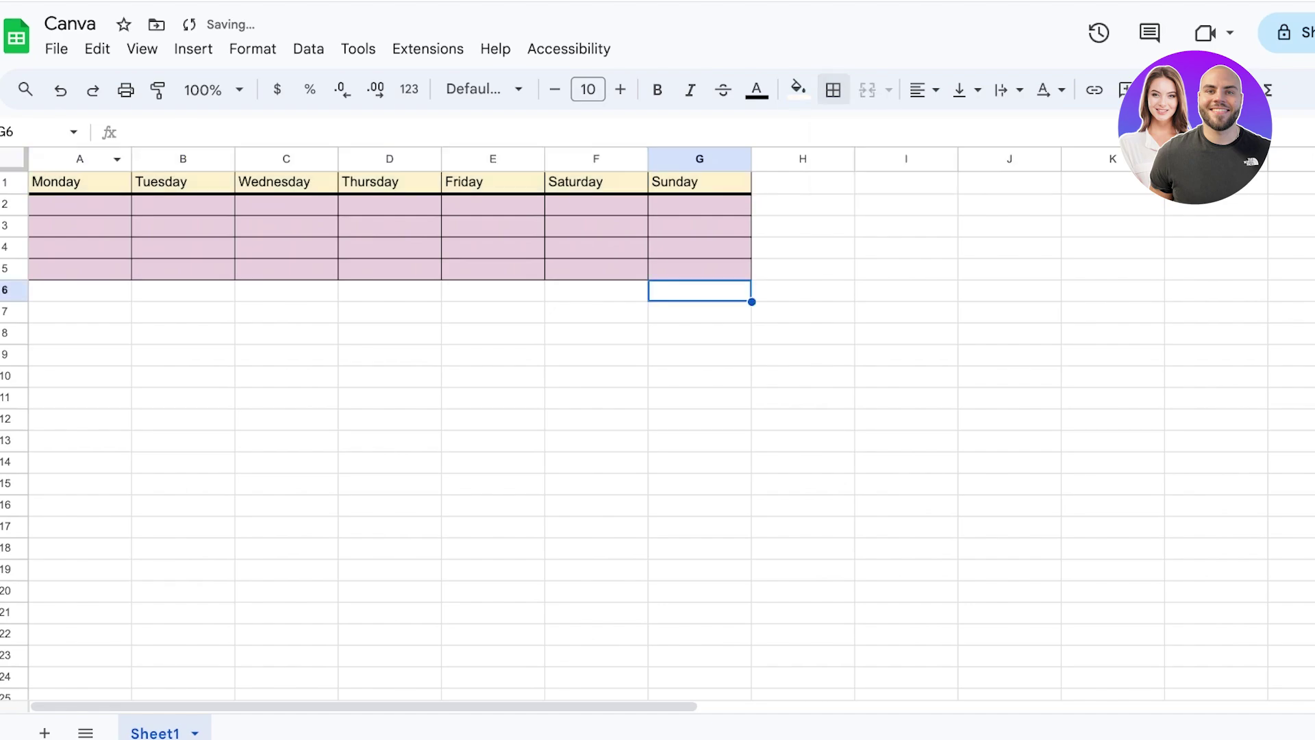
# Widen the Sunday column G of the weekly table
pyautogui.moveTo(80, 182); pyautogui.dragTo(700, 270)
pyautogui.moveTo(751, 159); pyautogui.dragTo(785, 159)
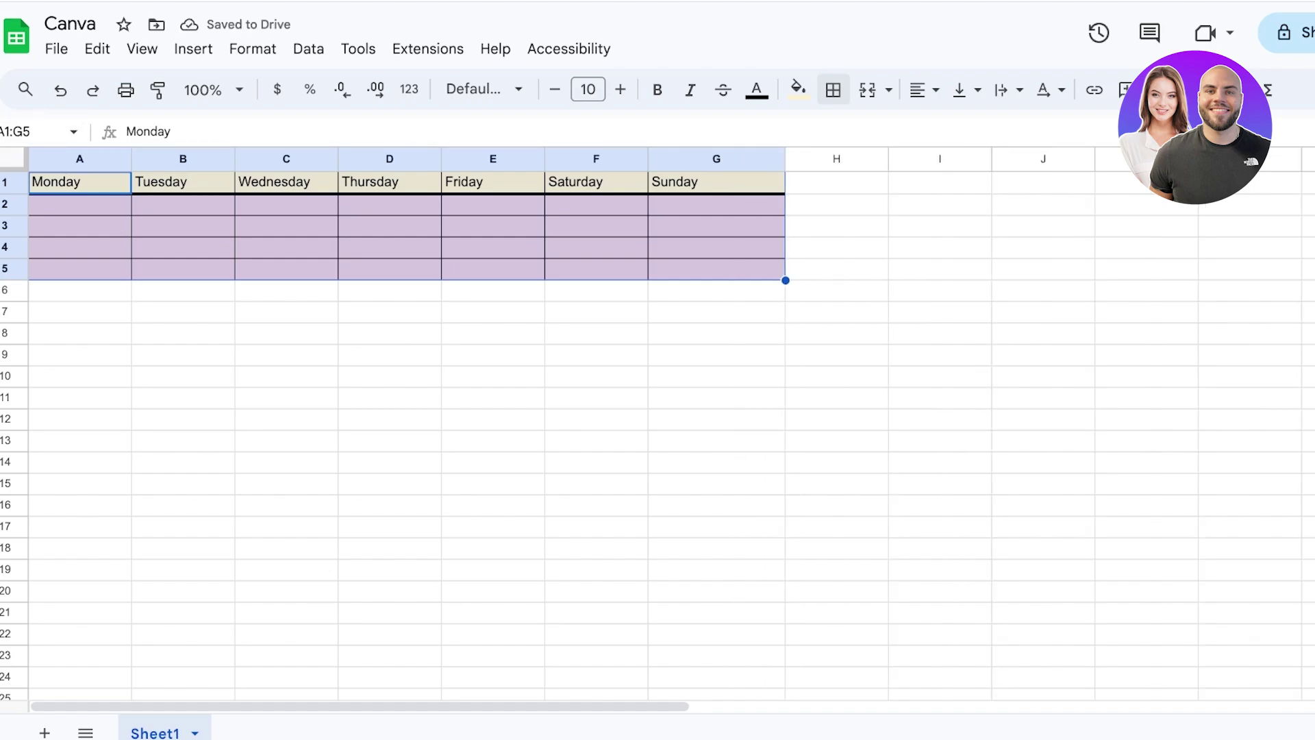
pyautogui.click(832, 90)
pyautogui.click(867, 90)
pyautogui.click(963, 327)
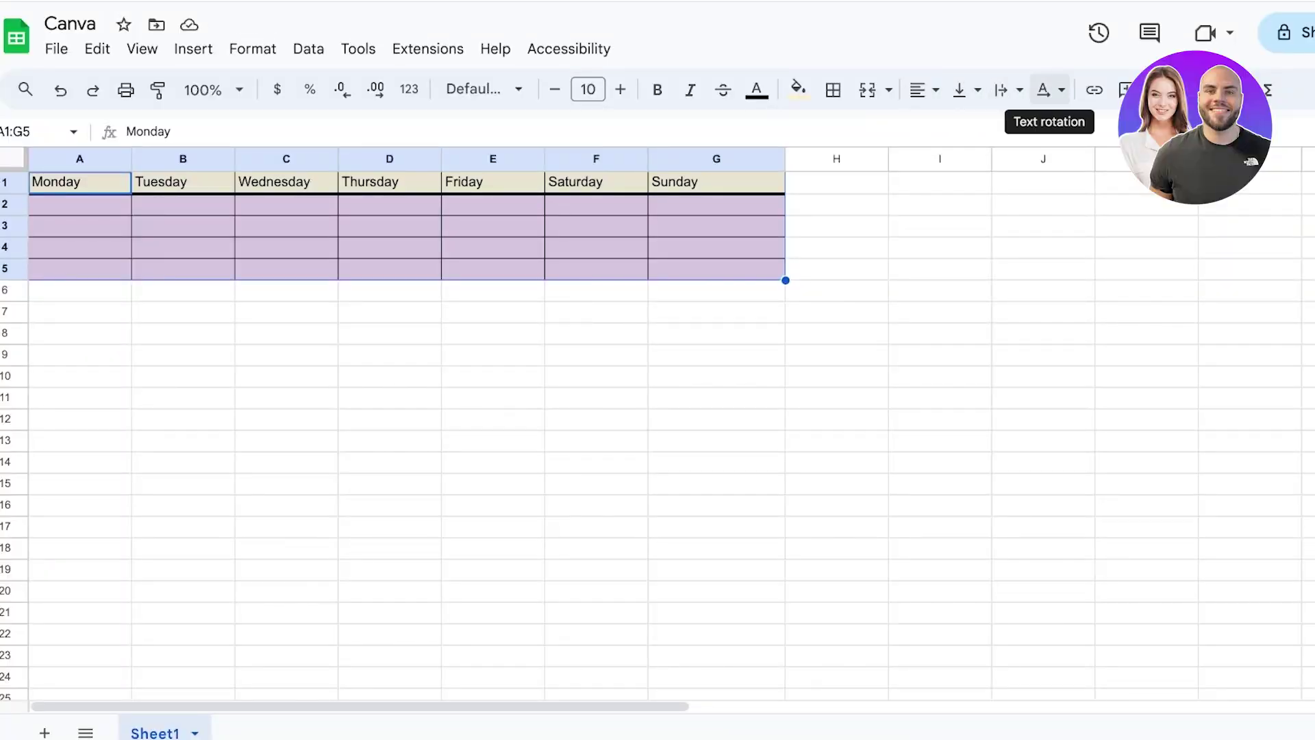
pyautogui.click(1006, 89)
pyautogui.click(1049, 90)
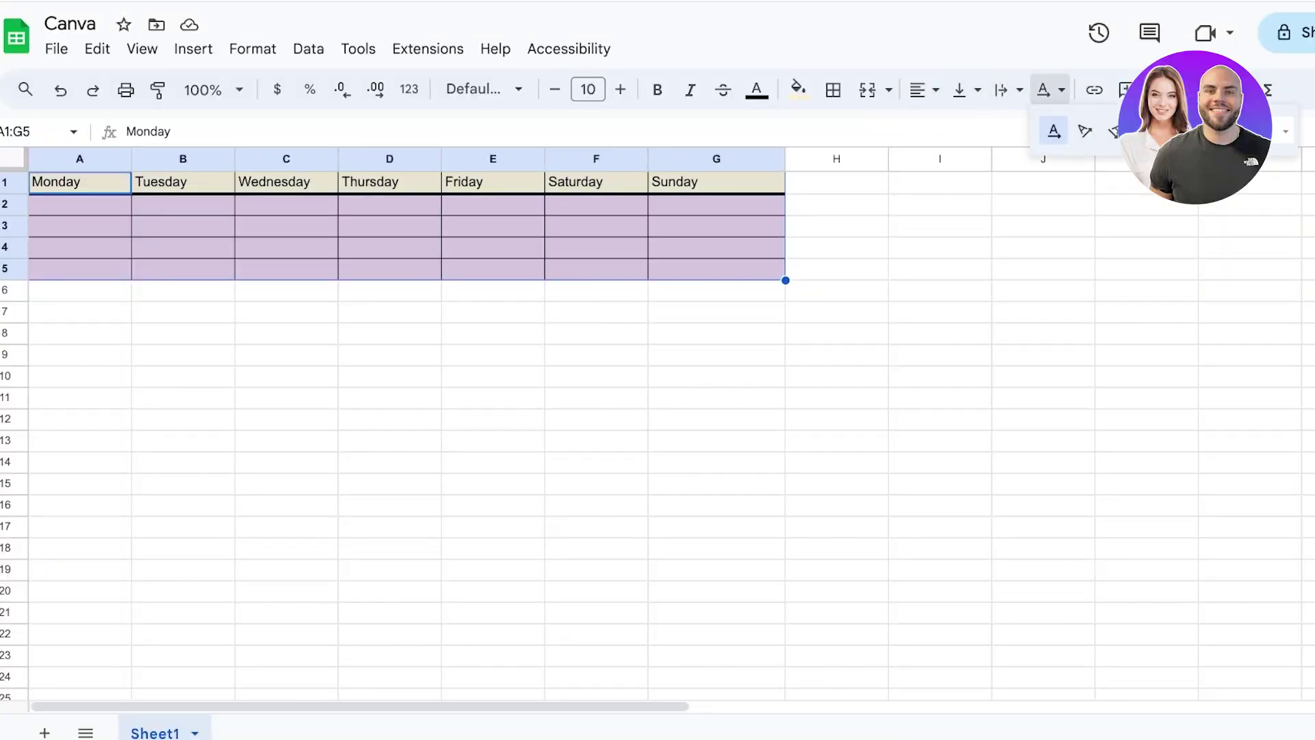
pyautogui.click(1232, 90)
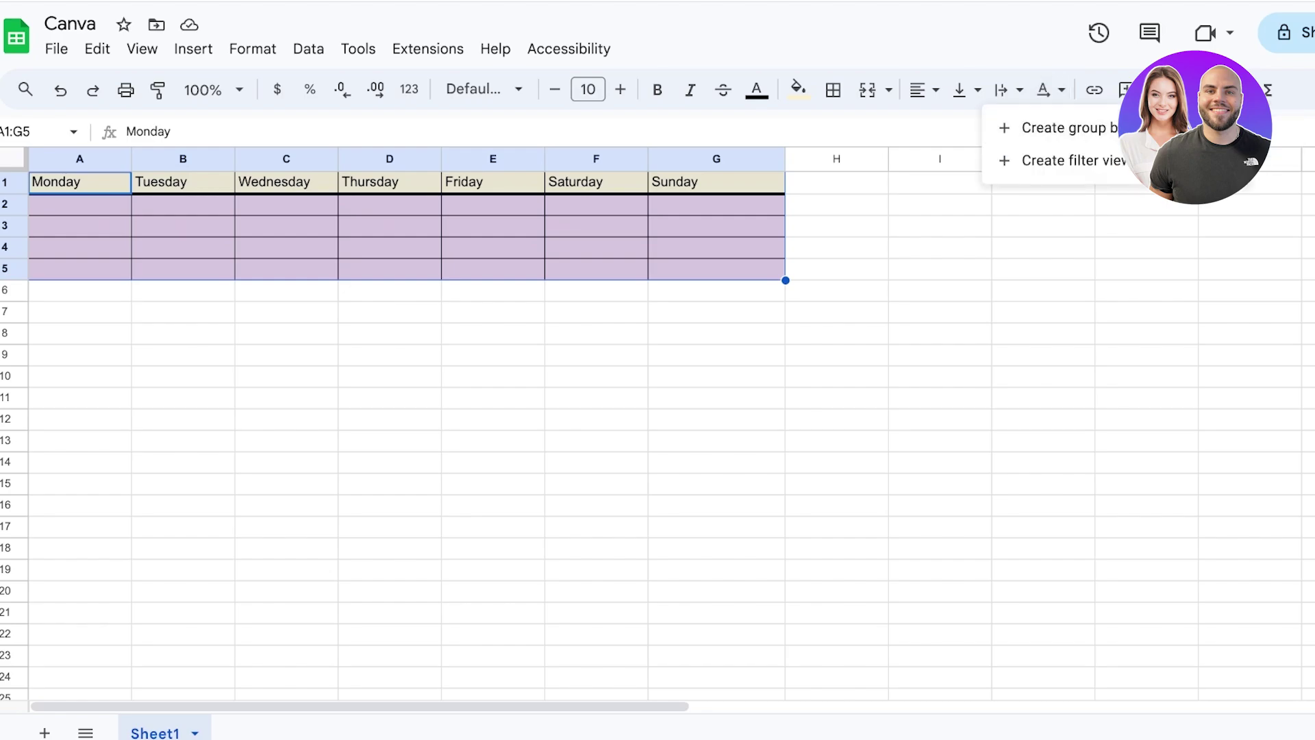
pyautogui.click(493, 270)
pyautogui.click(183, 333)
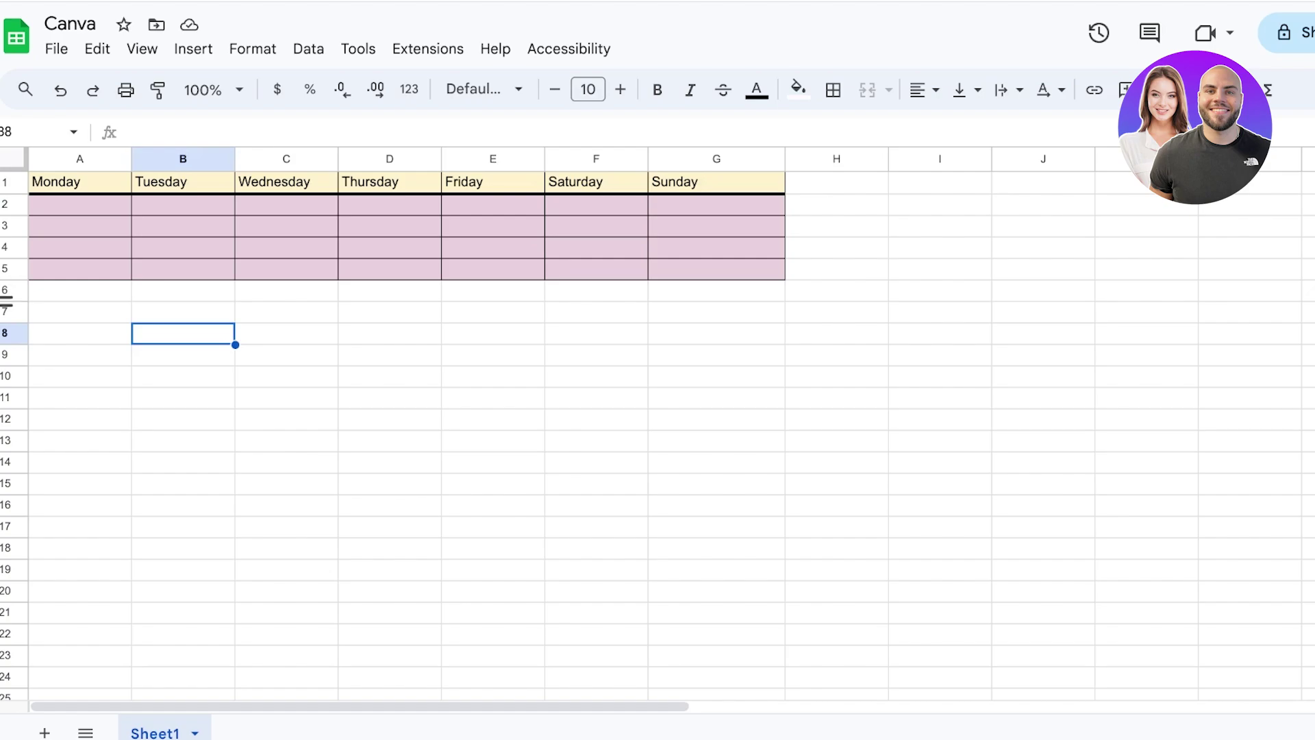
# Make table rows 2 to 5 considerably taller and narrow the Sunday column slightly
pyautogui.moveTo(6, 280)
pyautogui.mouseDown()
pyautogui.moveTo(5, 341)
pyautogui.moveTo(6, 300)
pyautogui.mouseUp()
pyautogui.moveTo(6, 215); pyautogui.dragTo(6, 251)
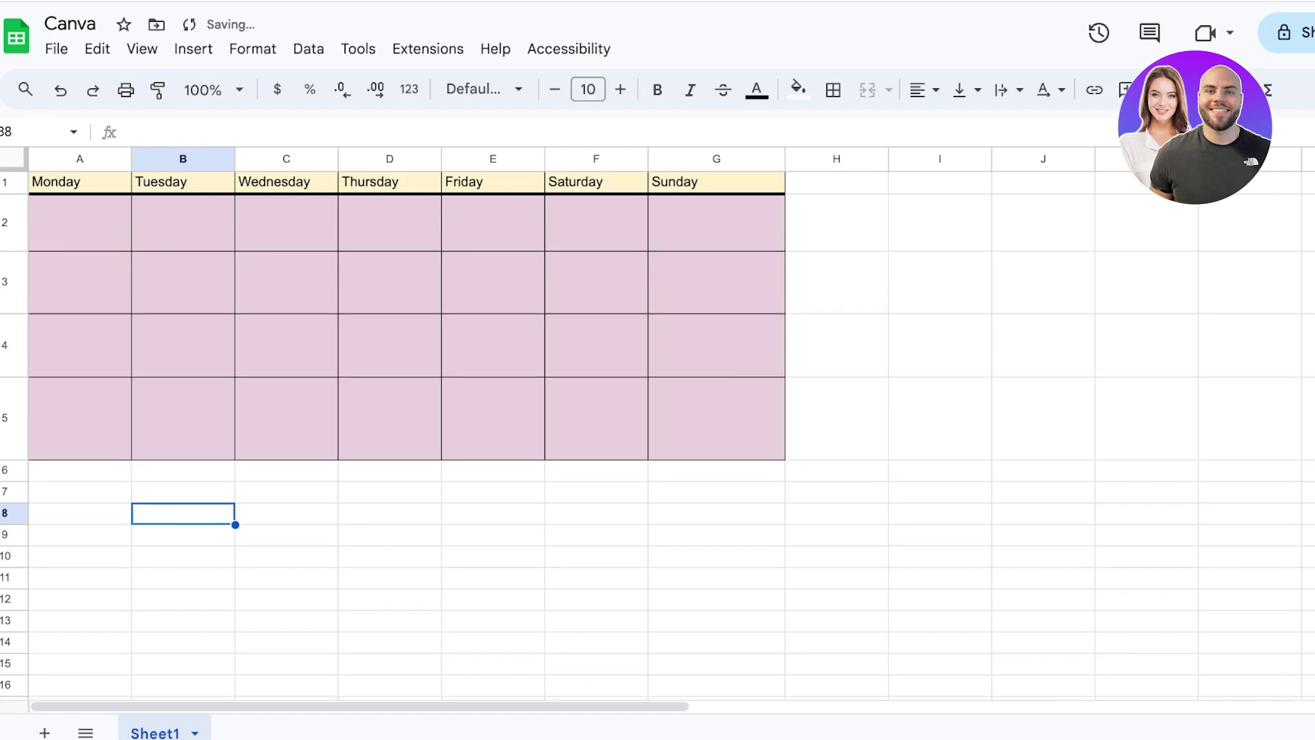
pyautogui.moveTo(785, 159); pyautogui.dragTo(769, 159)
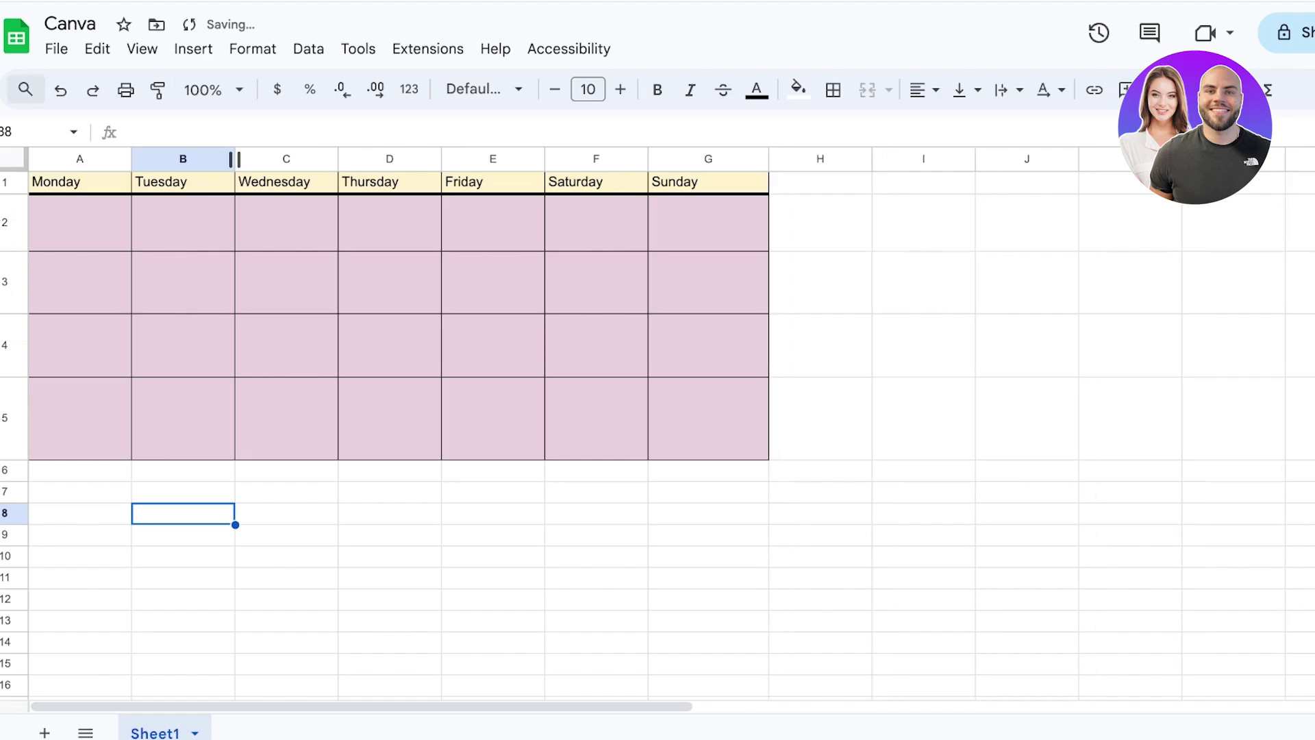
pyautogui.click(56, 48)
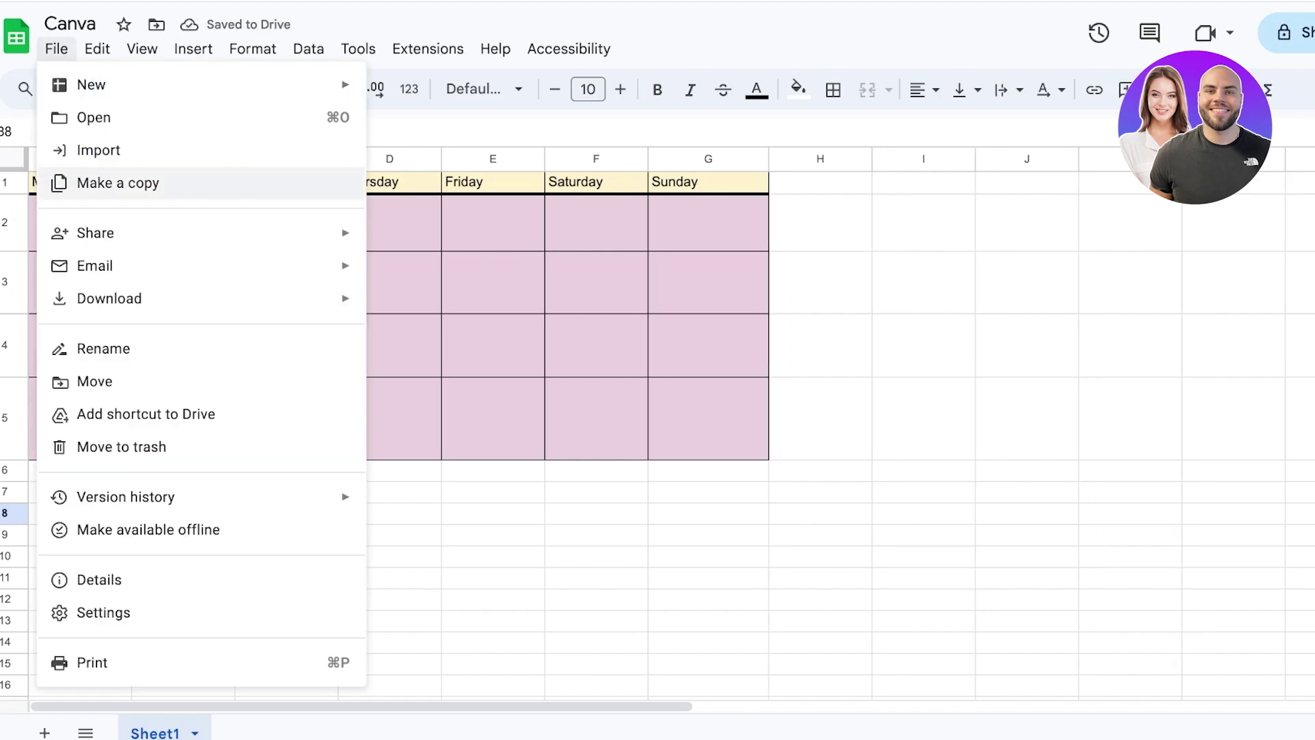
pyautogui.click(118, 183)
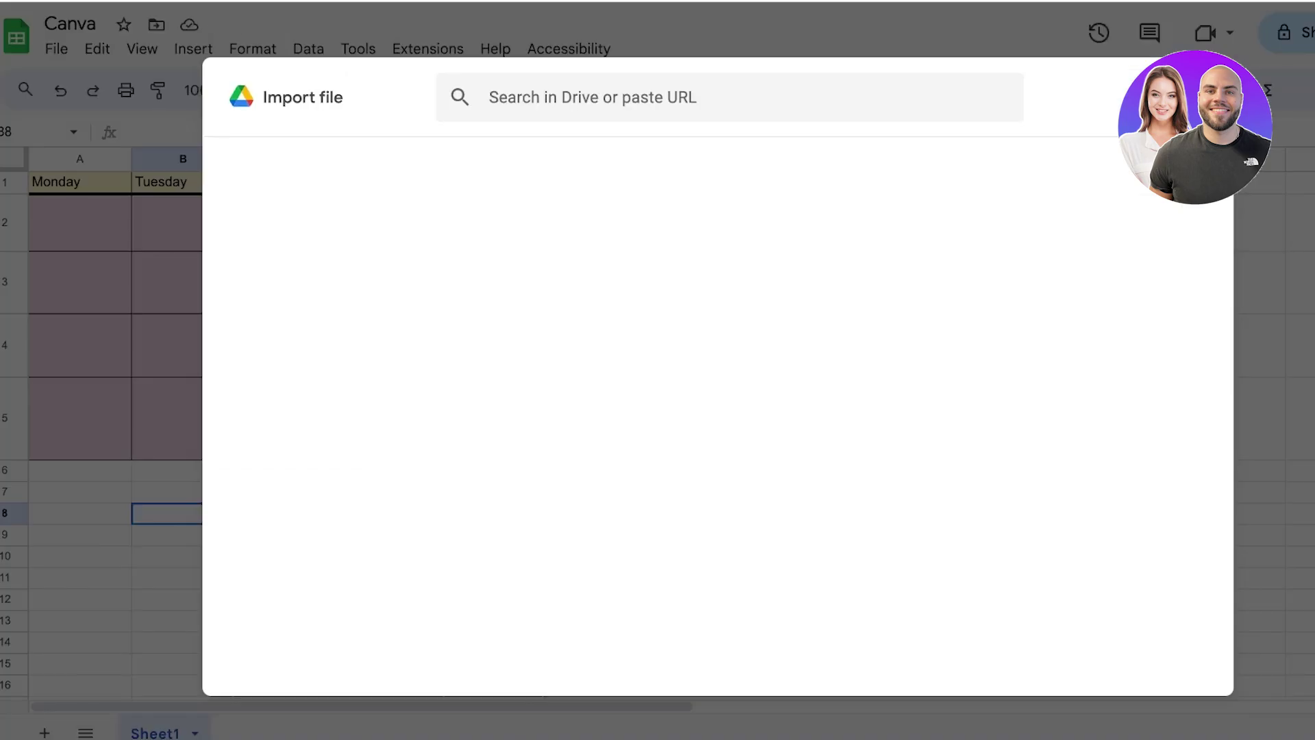
pyautogui.press('Escape')
# Export the weekly table sheet as a PDF on landscape Letter paper, scaled to fit the width
pyautogui.click(57, 48)
pyautogui.moveTo(110, 299)
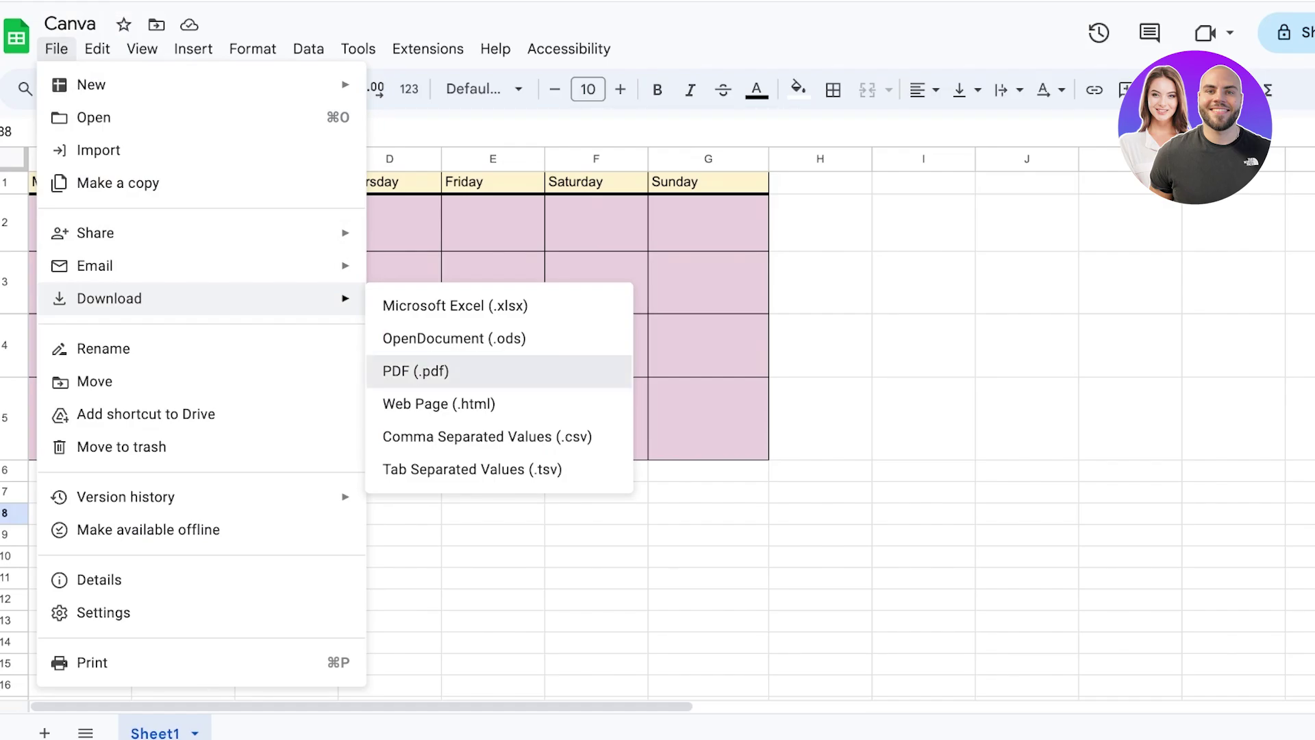
pyautogui.click(415, 370)
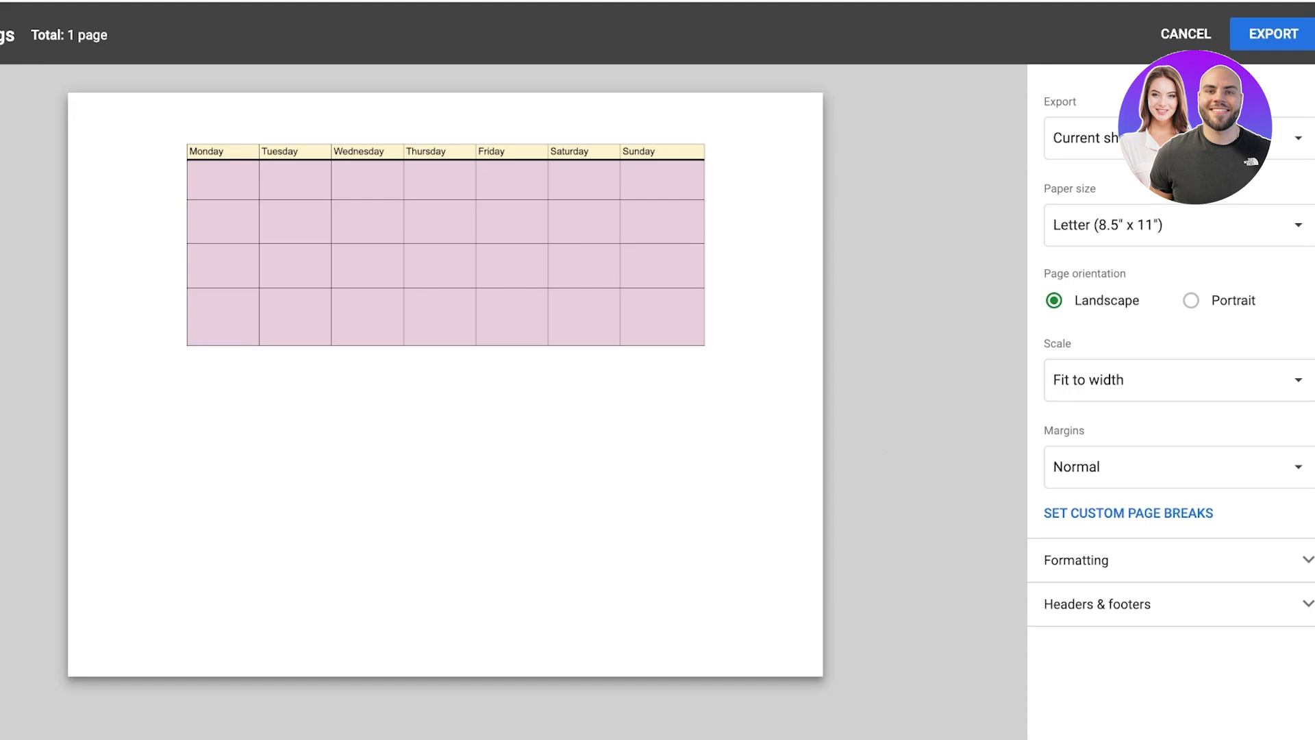
pyautogui.click(1170, 560)
pyautogui.click(1169, 560)
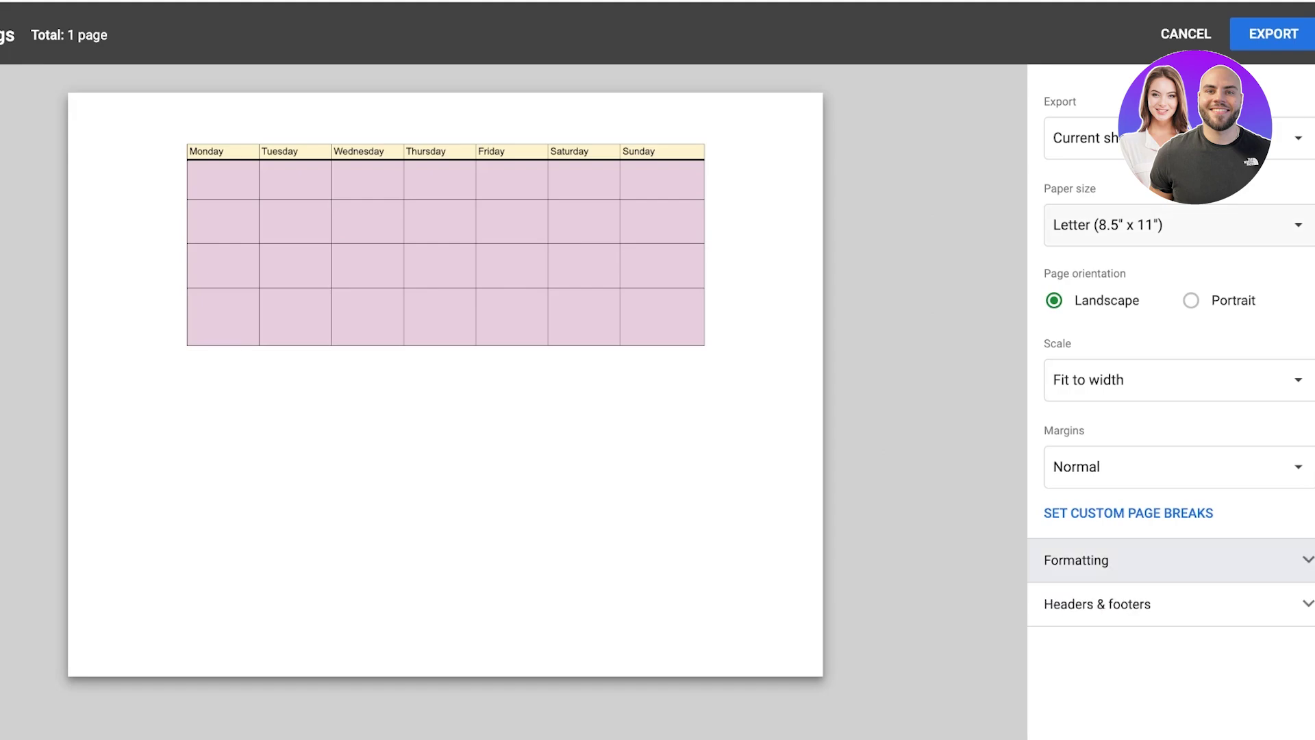
pyautogui.click(1274, 34)
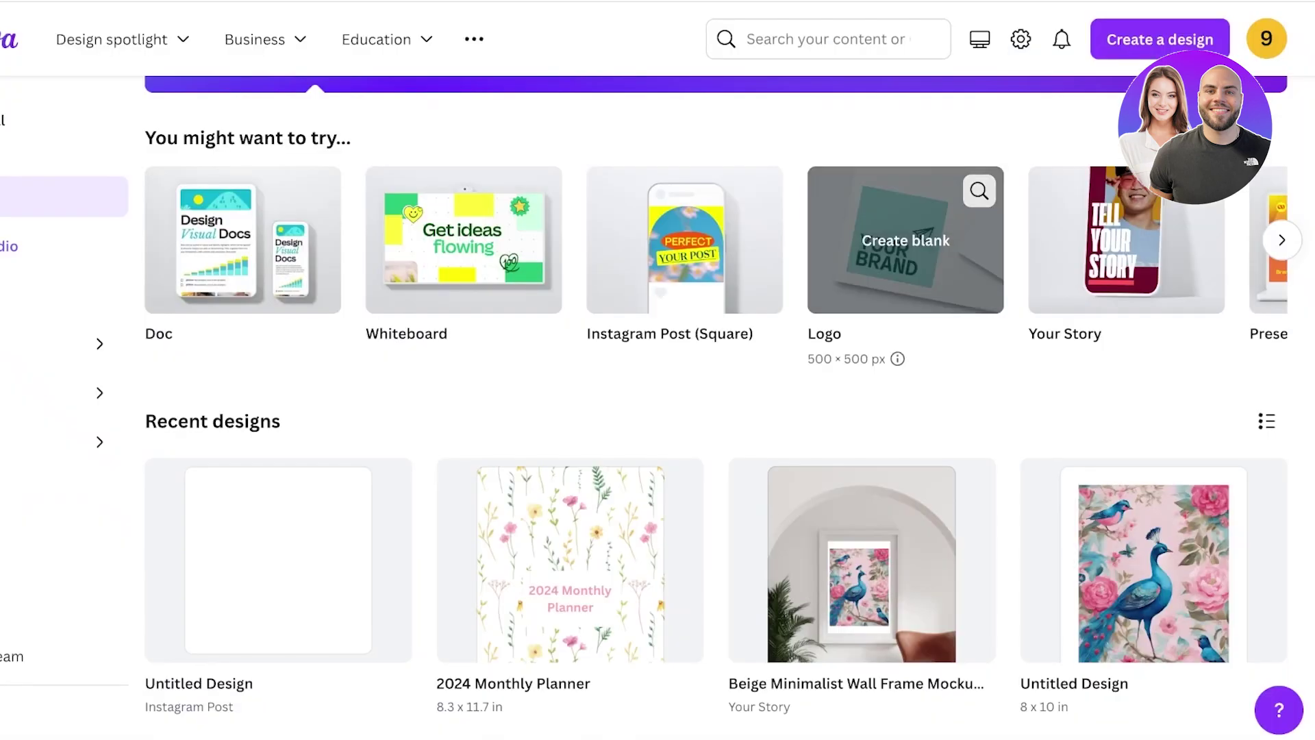
# Switch to Canva and open an untitled, blank Instagram Post design from the home page
pyautogui.scroll(4, 907, 240)
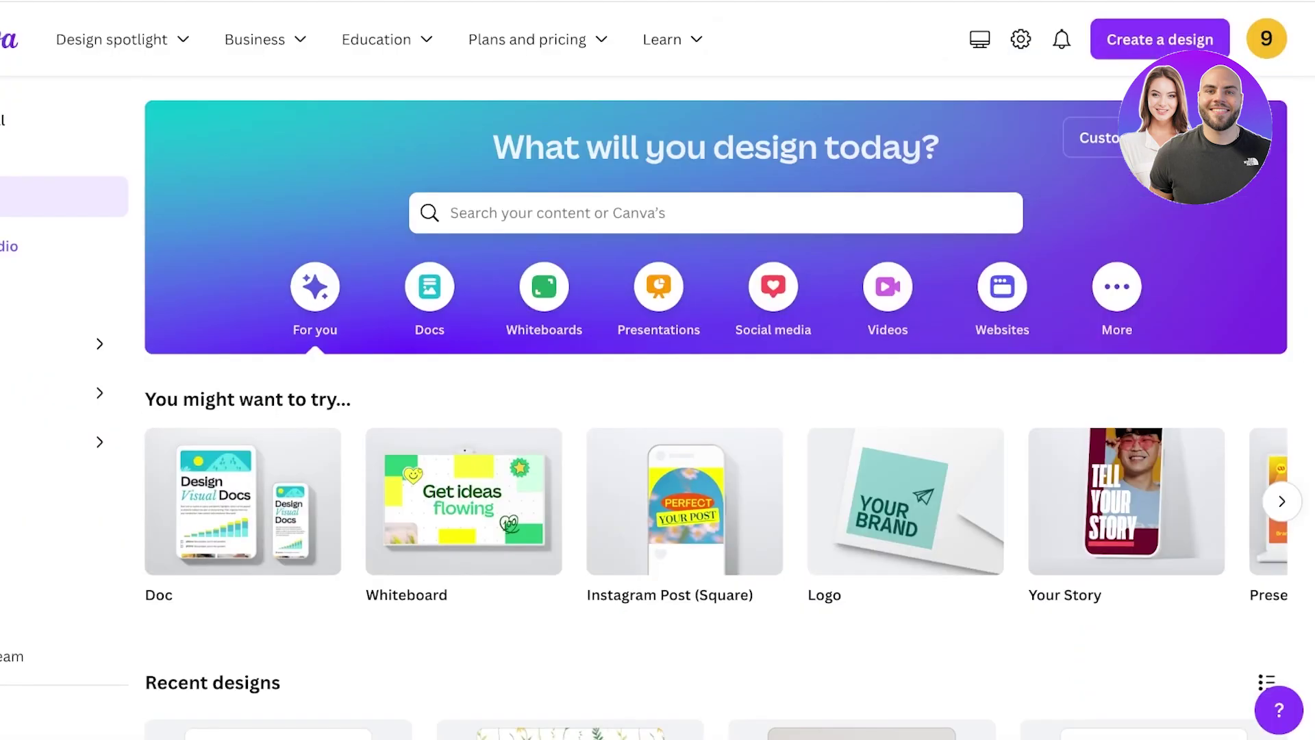
pyautogui.click(753, 214)
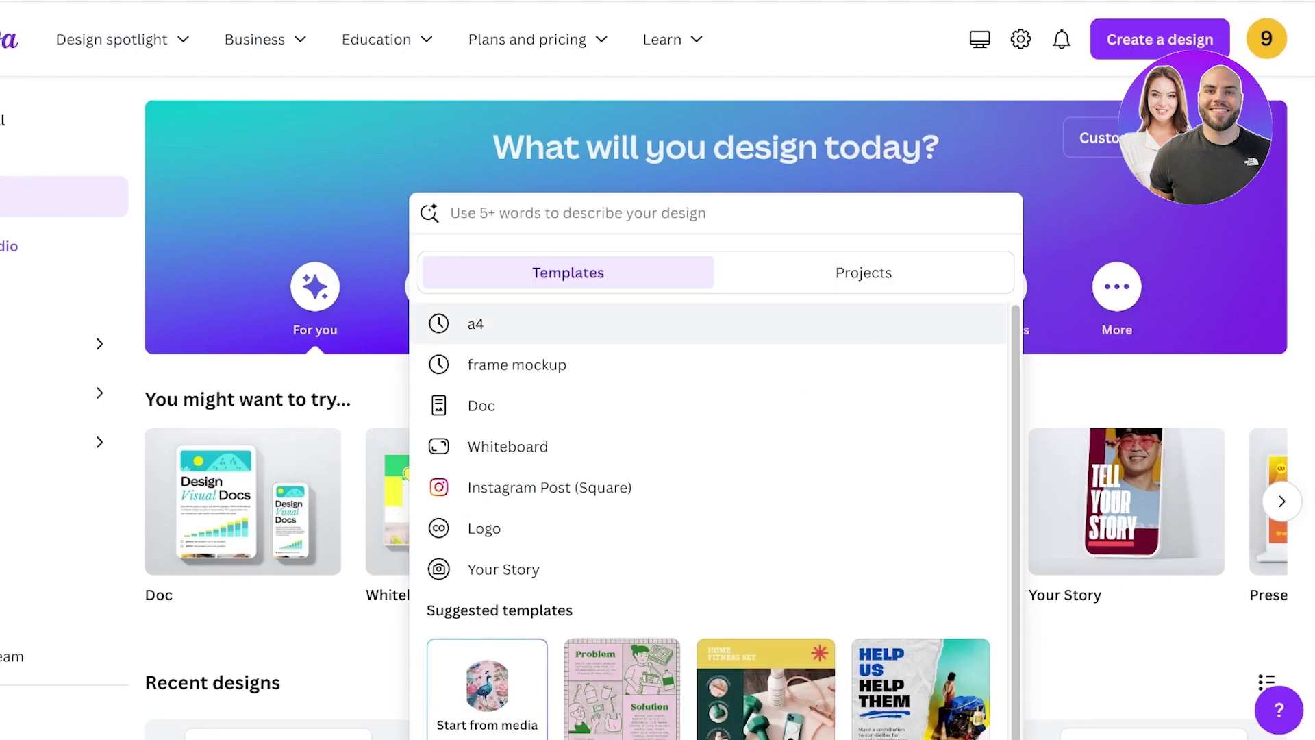
pyautogui.press('Escape')
pyautogui.scroll(-5, 716, 411)
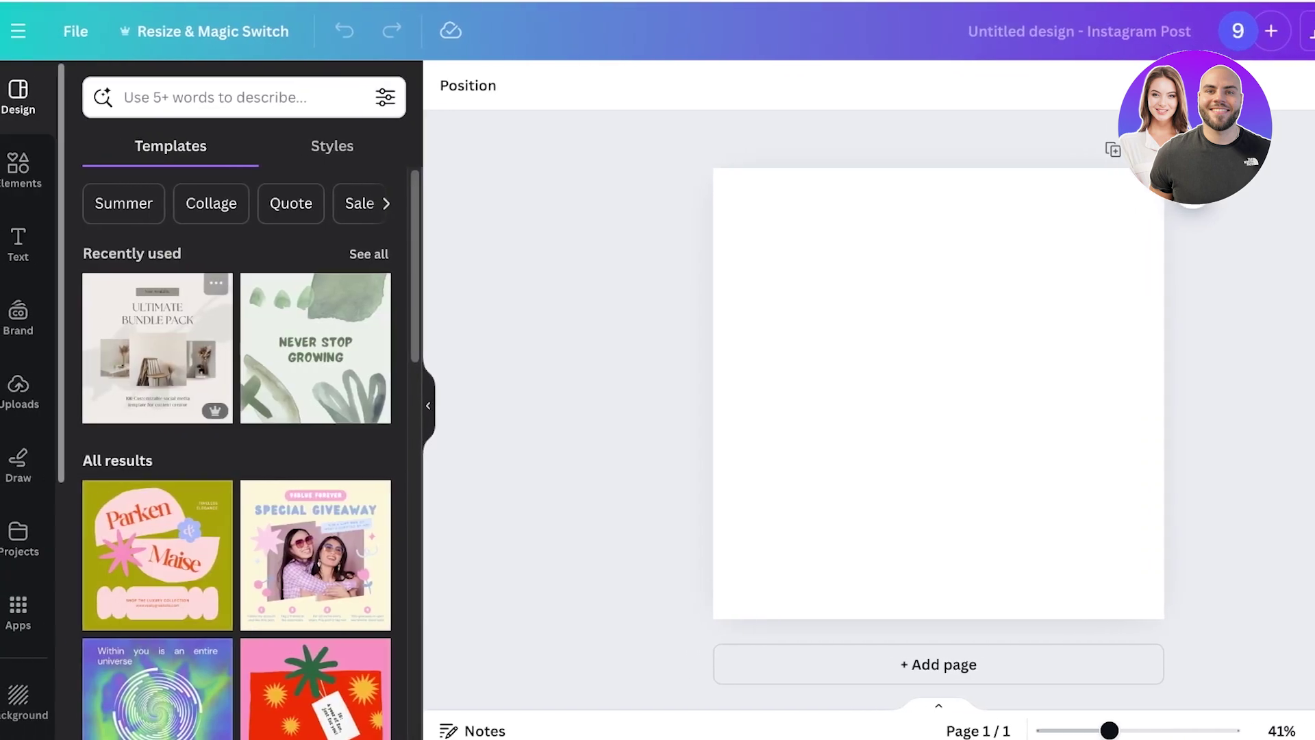
# Check the uploaded images, videos and audio files and the sources available for uploading
pyautogui.click(29, 392)
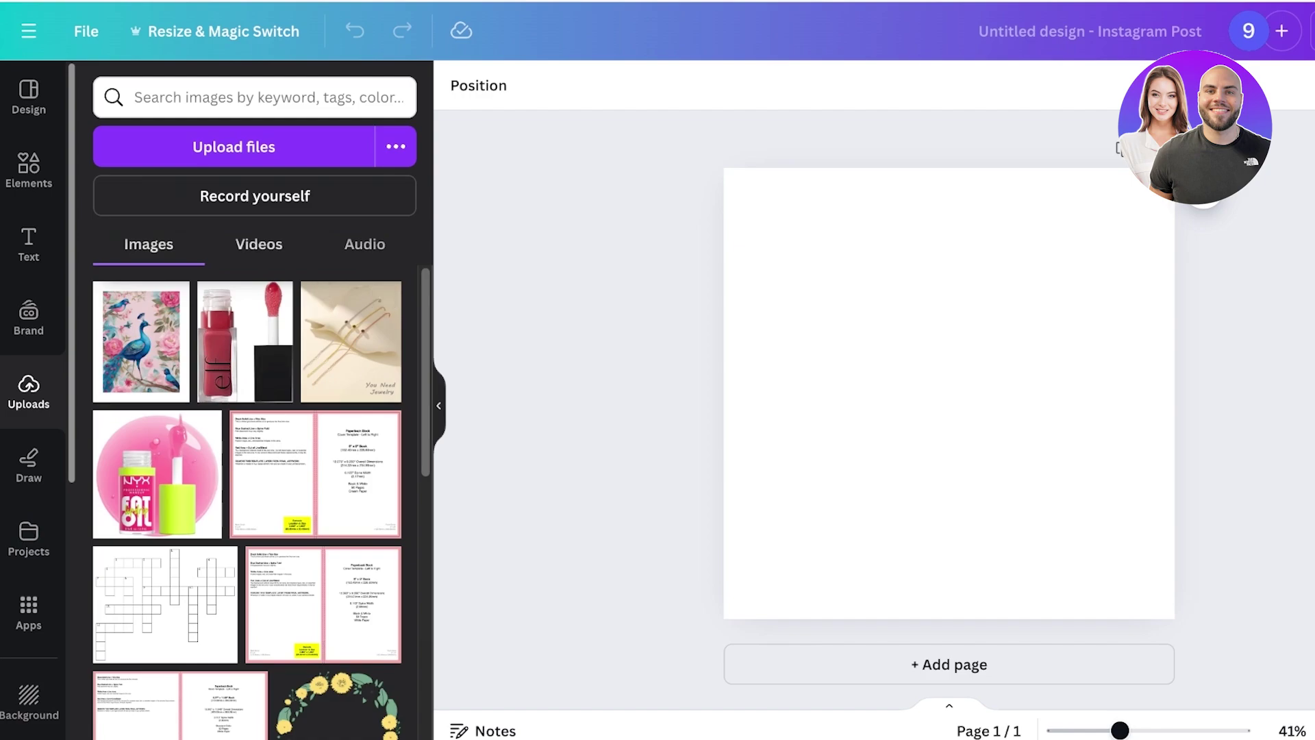
pyautogui.click(259, 245)
pyautogui.click(364, 245)
pyautogui.click(148, 245)
pyautogui.click(396, 146)
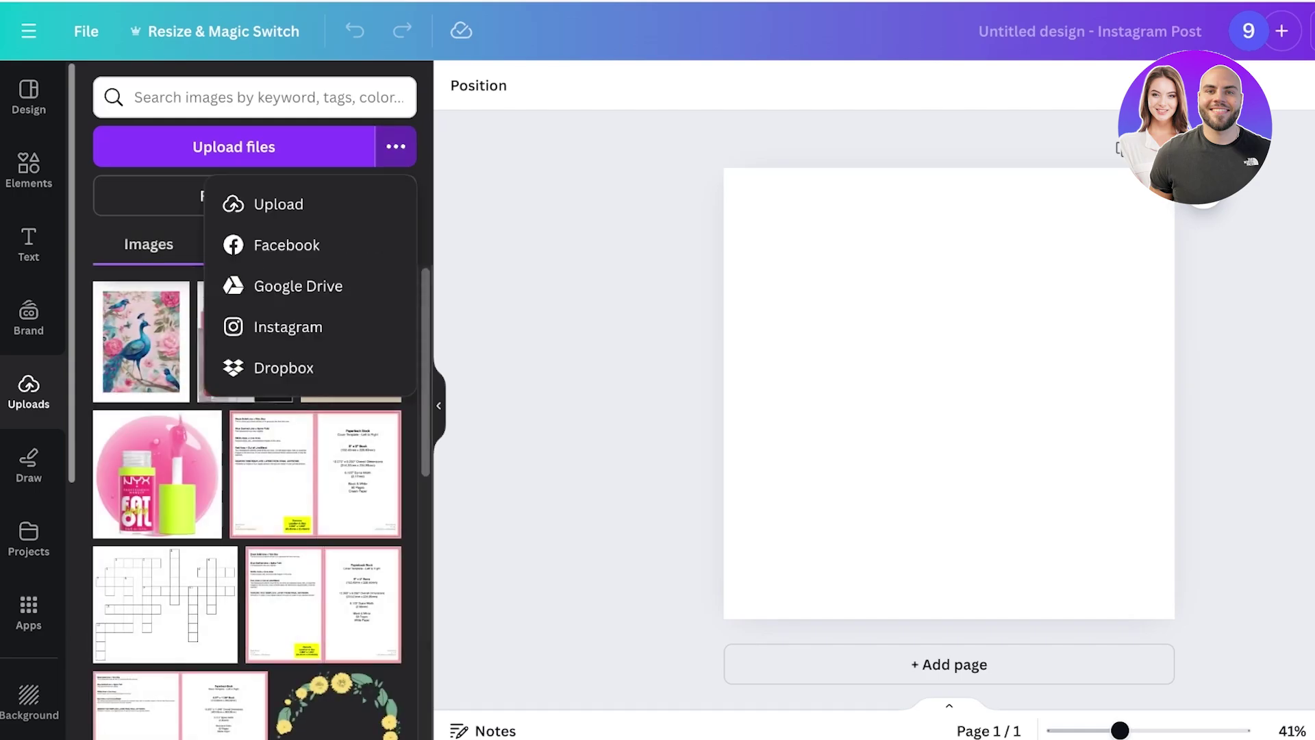
pyautogui.press('Escape')
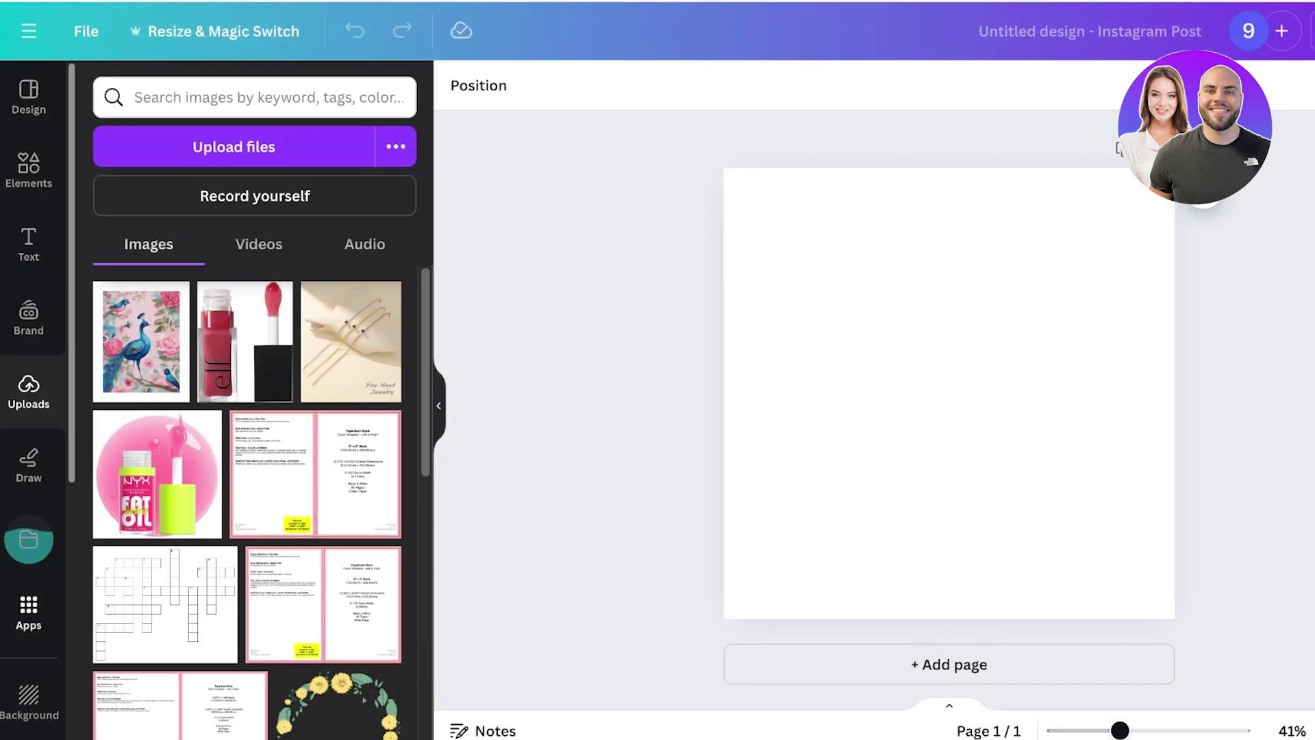
# Place the Canva - Sheet1.pdf certificate design from your projects onto the blank page
pyautogui.click(29, 540)
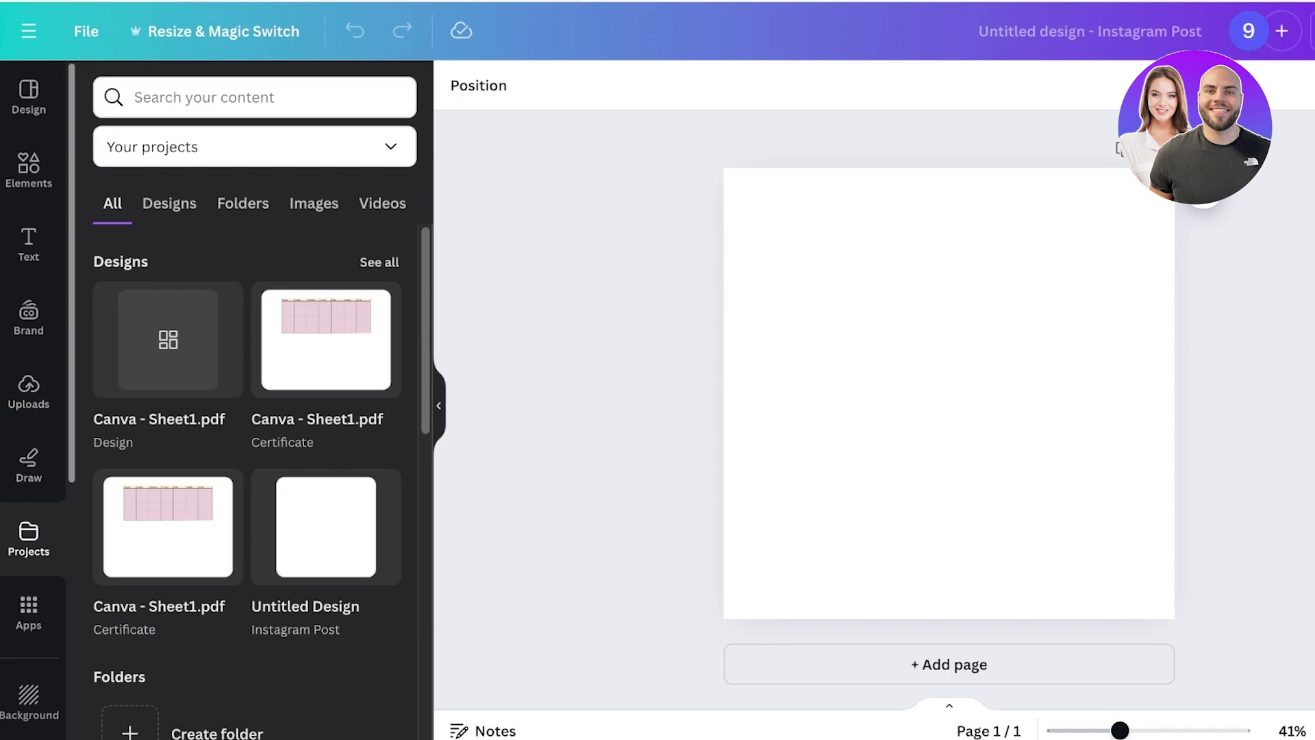
pyautogui.moveTo(326, 340)
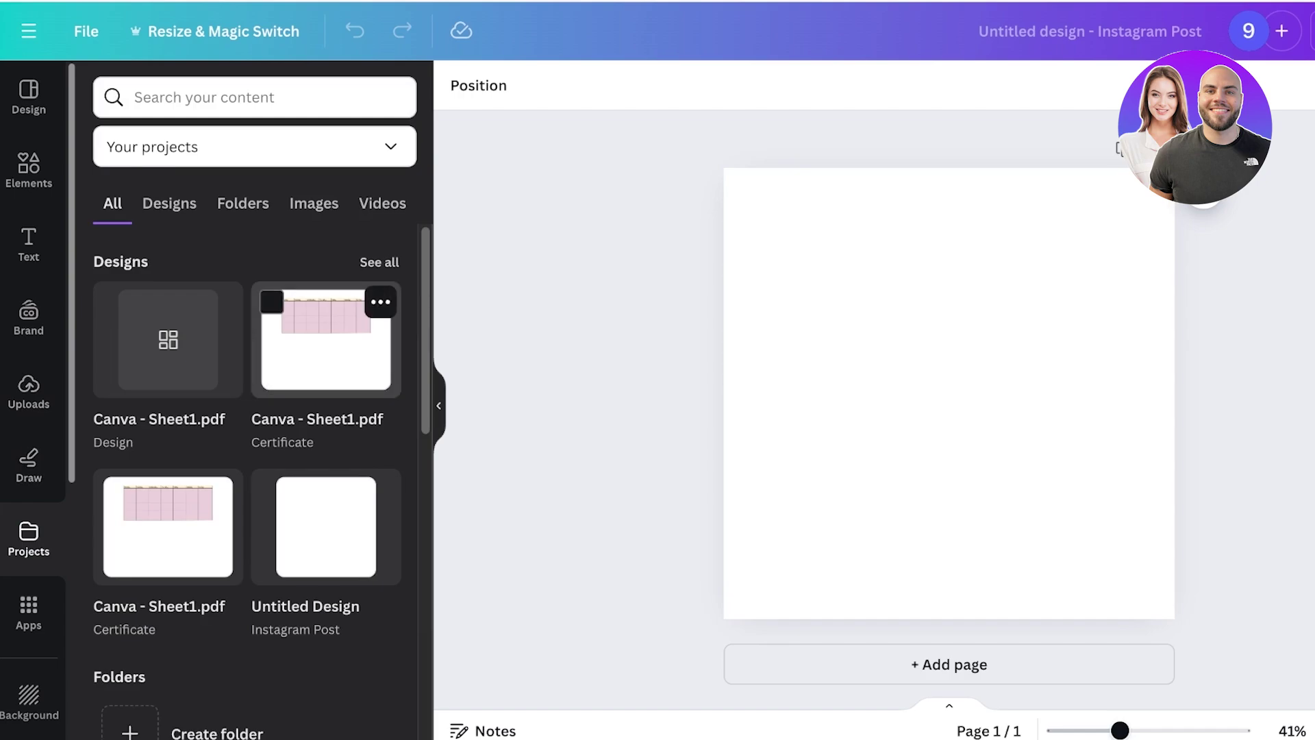
pyautogui.click(326, 339)
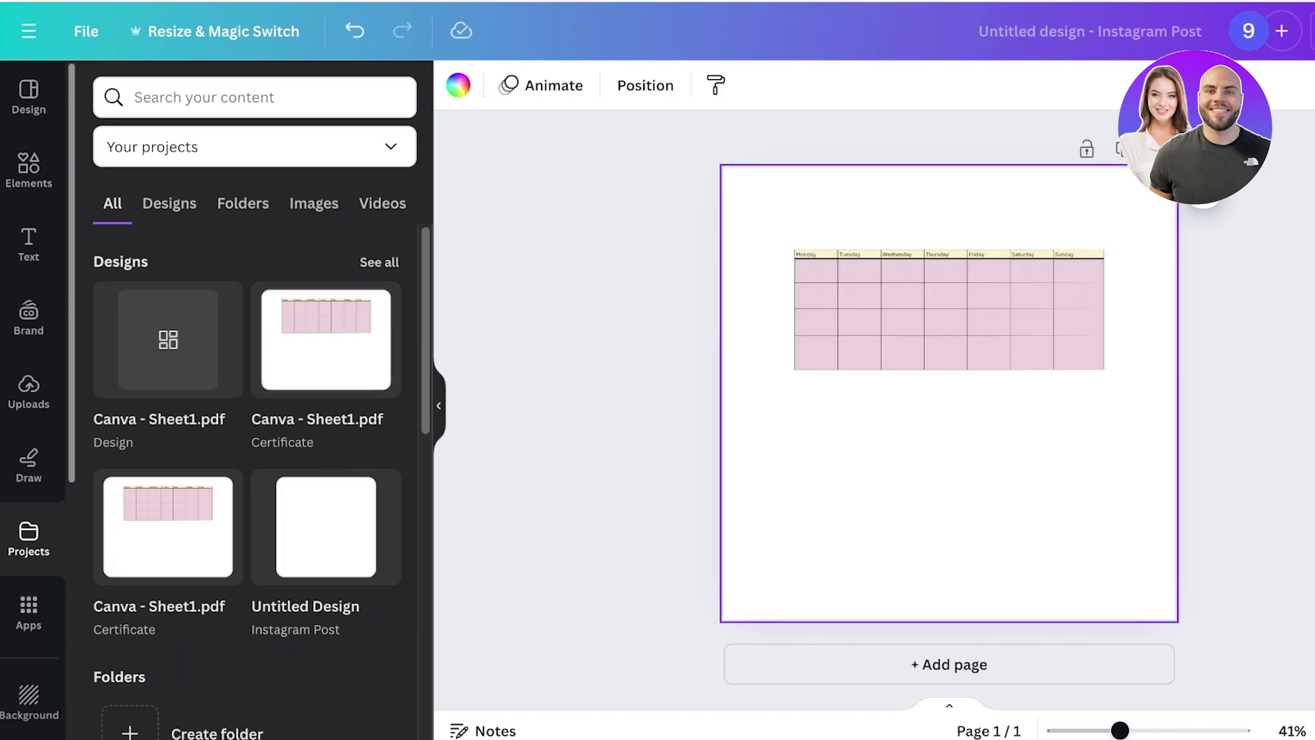
# Enlarge the imported table graphic to nearly the full page width and move it below its weekday labels
pyautogui.click(950, 310)
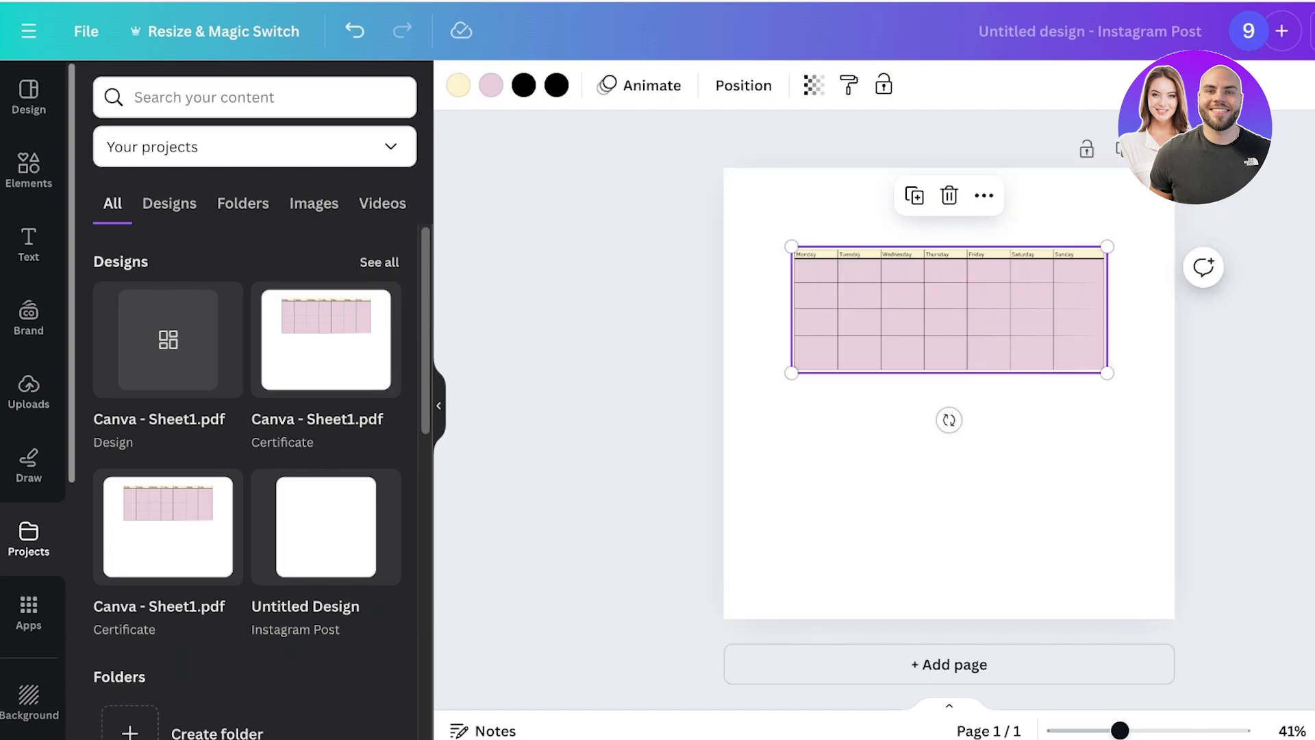
pyautogui.moveTo(1107, 373); pyautogui.dragTo(1242, 426)
pyautogui.moveTo(1017, 336); pyautogui.dragTo(951, 392)
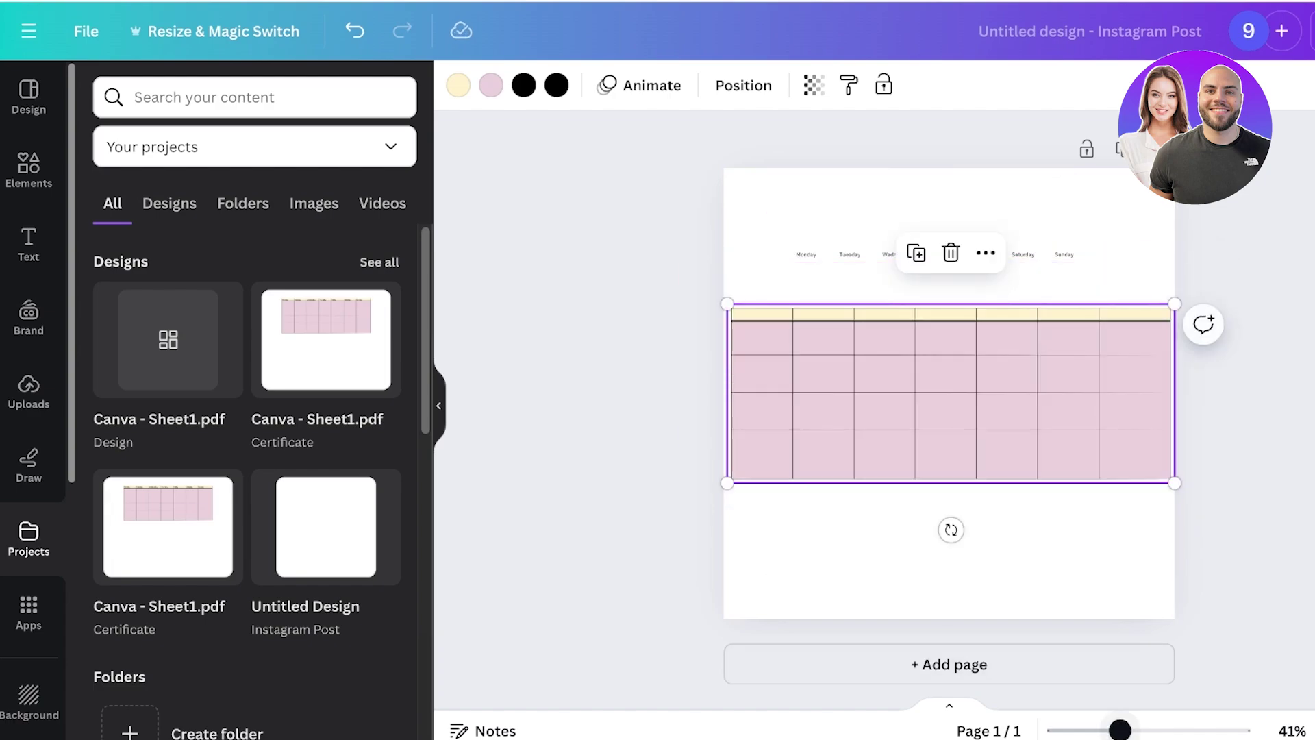
# Shrink the table graphic and delete the separate weekday text labels above it
pyautogui.moveTo(1119, 731); pyautogui.dragTo(1148, 731)
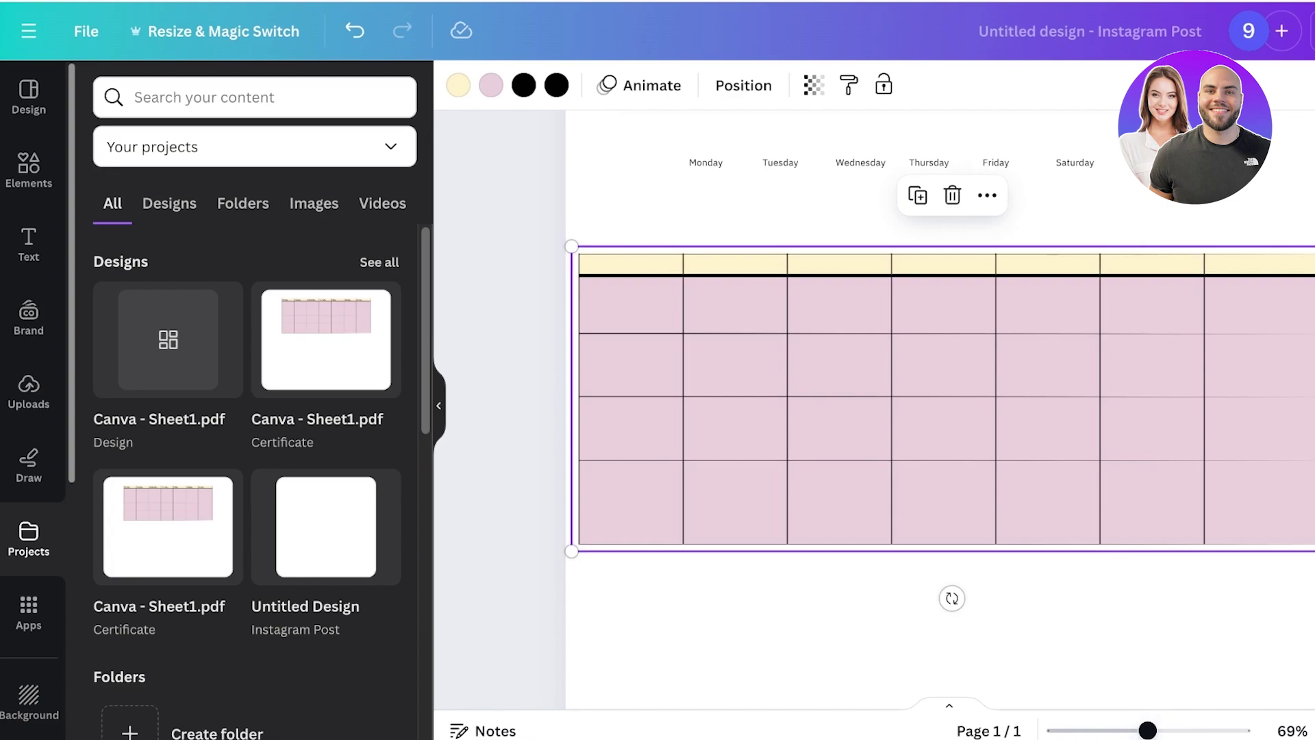
pyautogui.moveTo(1312, 550); pyautogui.dragTo(1102, 458)
pyautogui.moveTo(1232, 188); pyautogui.dragTo(585, 137)
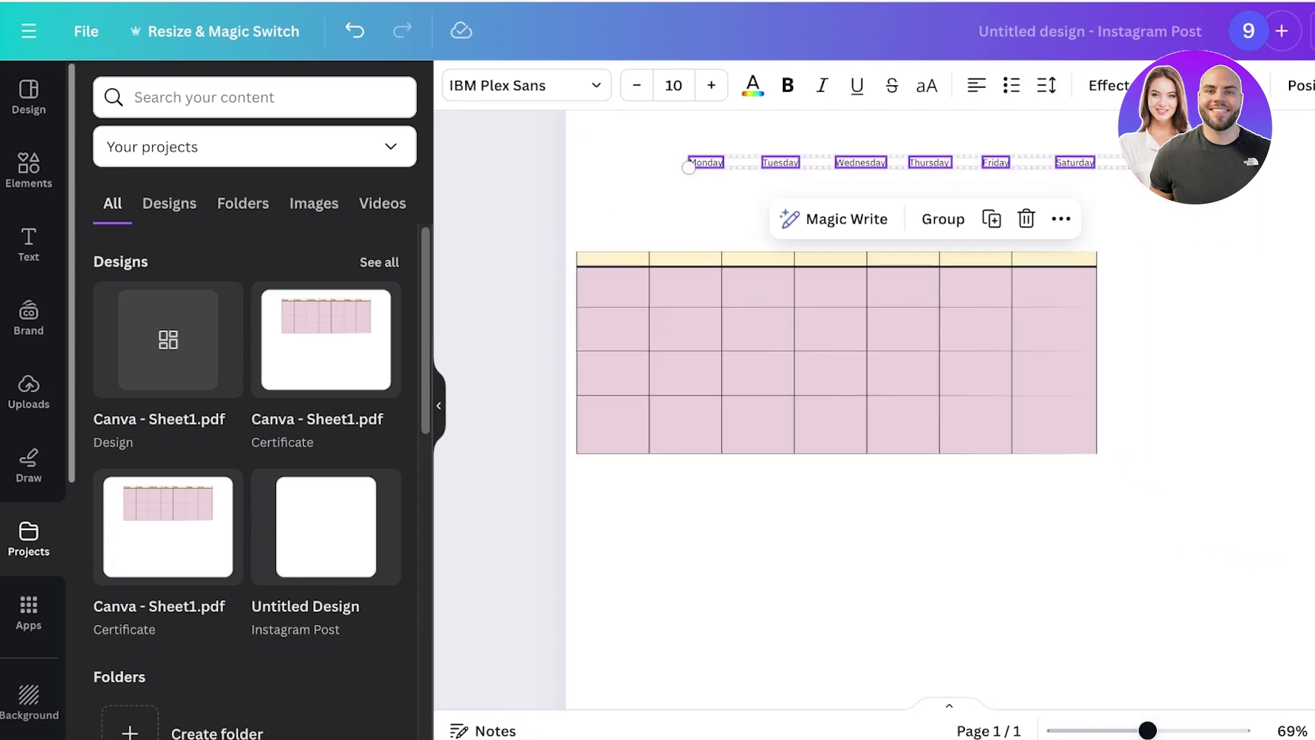
pyautogui.press('Delete')
# Reposition the table graphic near the upper middle of the page
pyautogui.moveTo(836, 353); pyautogui.dragTo(917, 322)
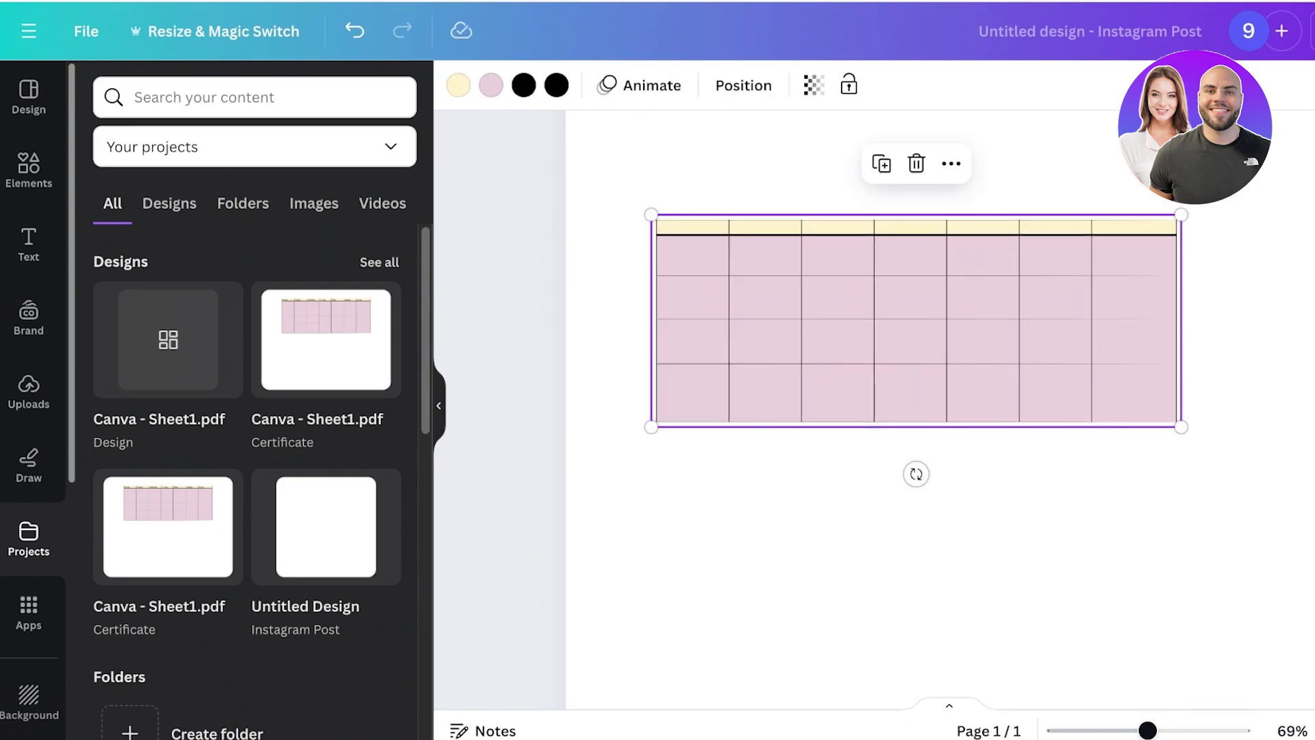
pyautogui.click(918, 521)
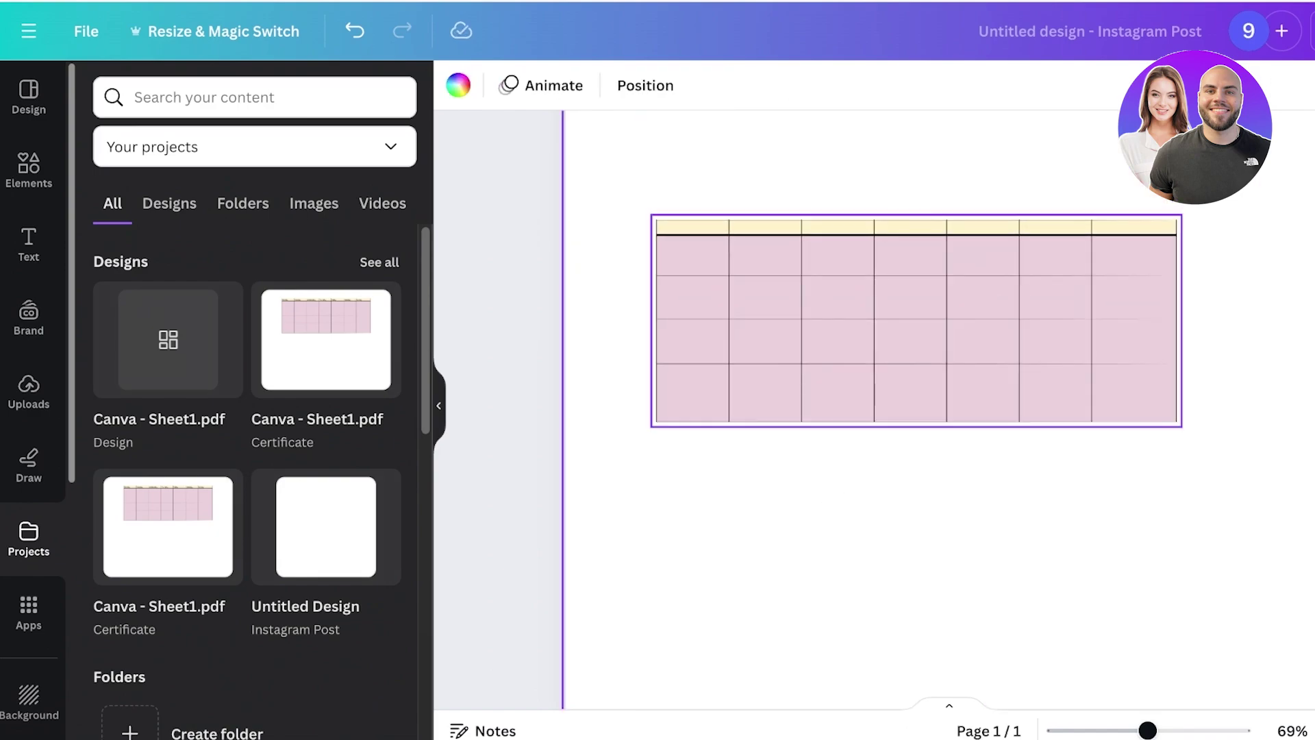
pyautogui.moveTo(916, 321); pyautogui.dragTo(991, 267)
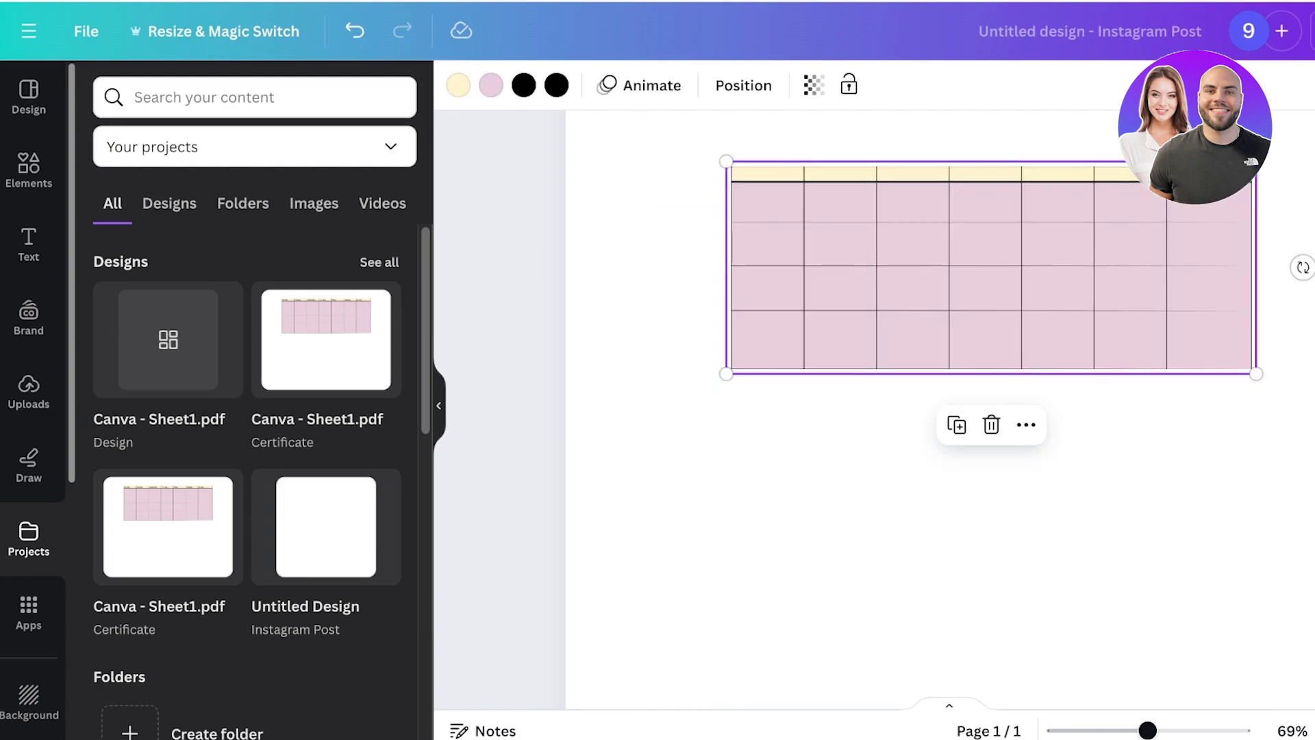
pyautogui.moveTo(992, 268); pyautogui.dragTo(984, 280)
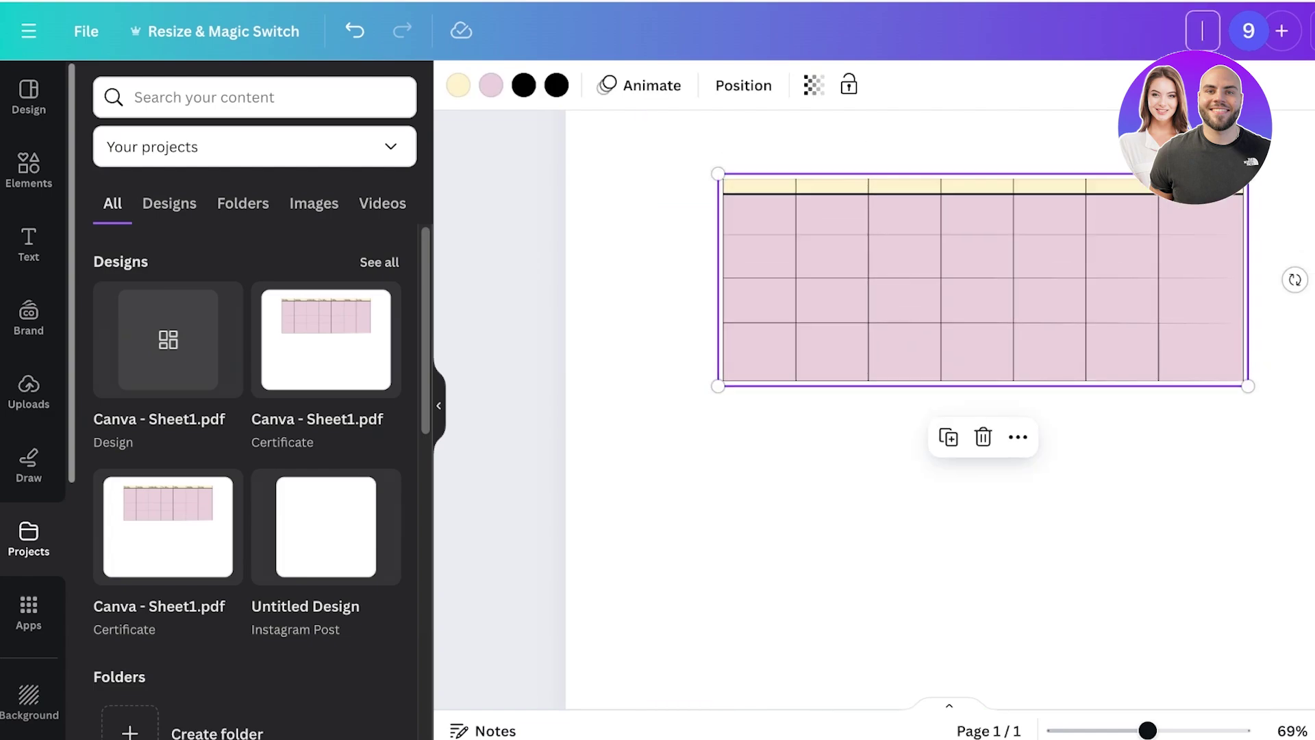
# Delete the imported table graphic from the page
pyautogui.moveTo(1148, 730); pyautogui.dragTo(1123, 731)
pyautogui.click(1027, 520)
pyautogui.moveTo(1075, 499); pyautogui.dragTo(986, 246)
pyautogui.press('Delete')
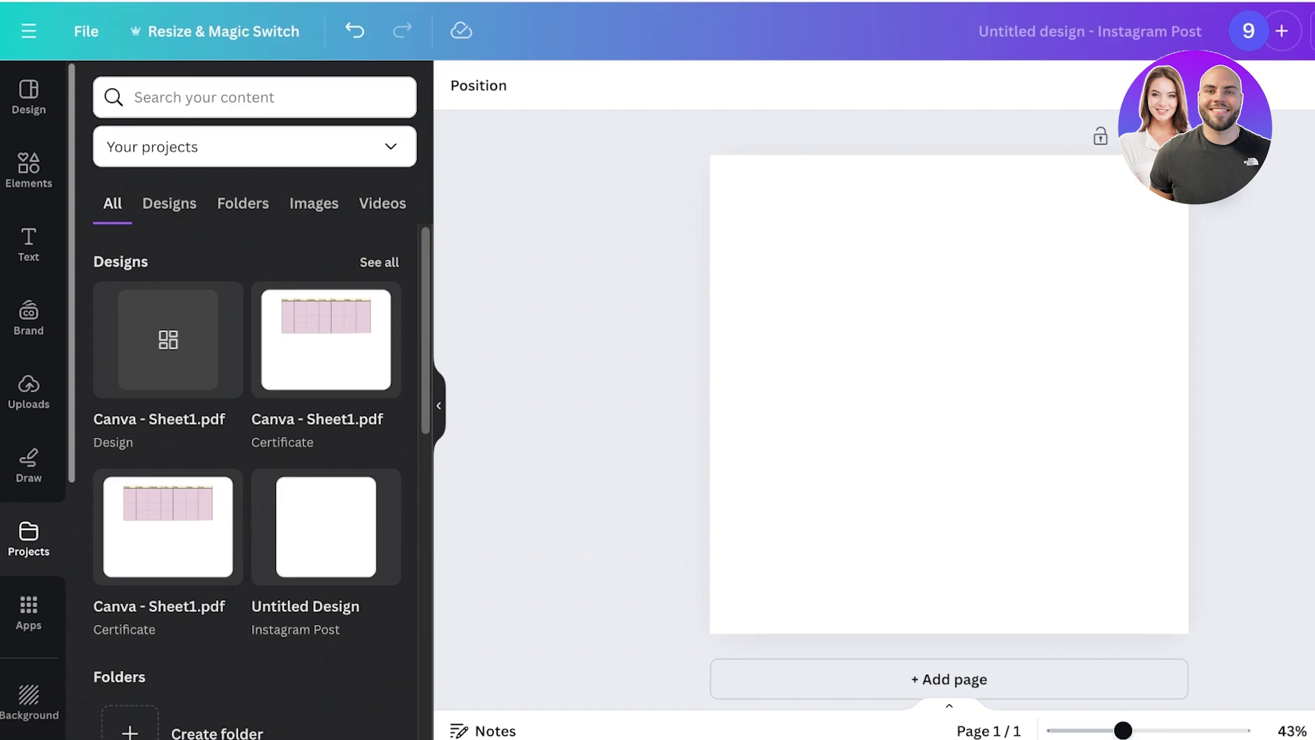
# Search the elements library for "table"
pyautogui.click(28, 170)
pyautogui.click(255, 97)
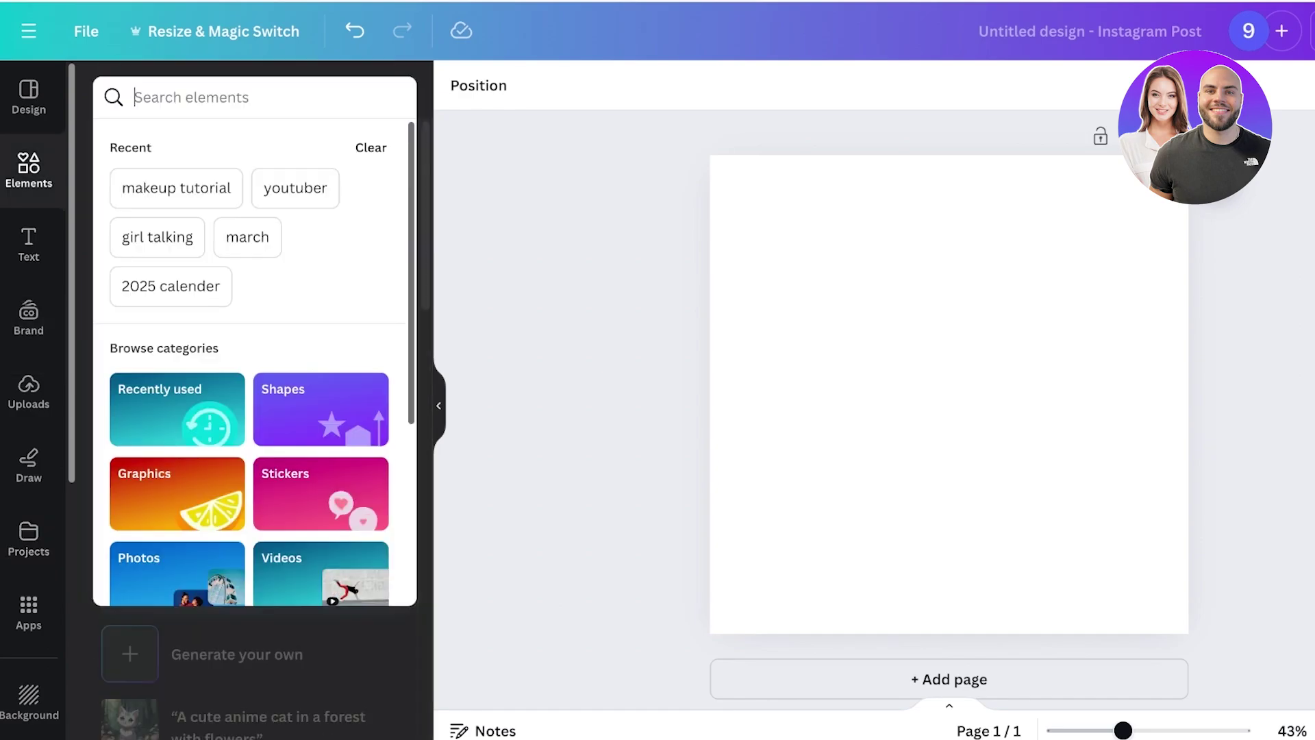
pyautogui.write('table')
pyautogui.press('Return')
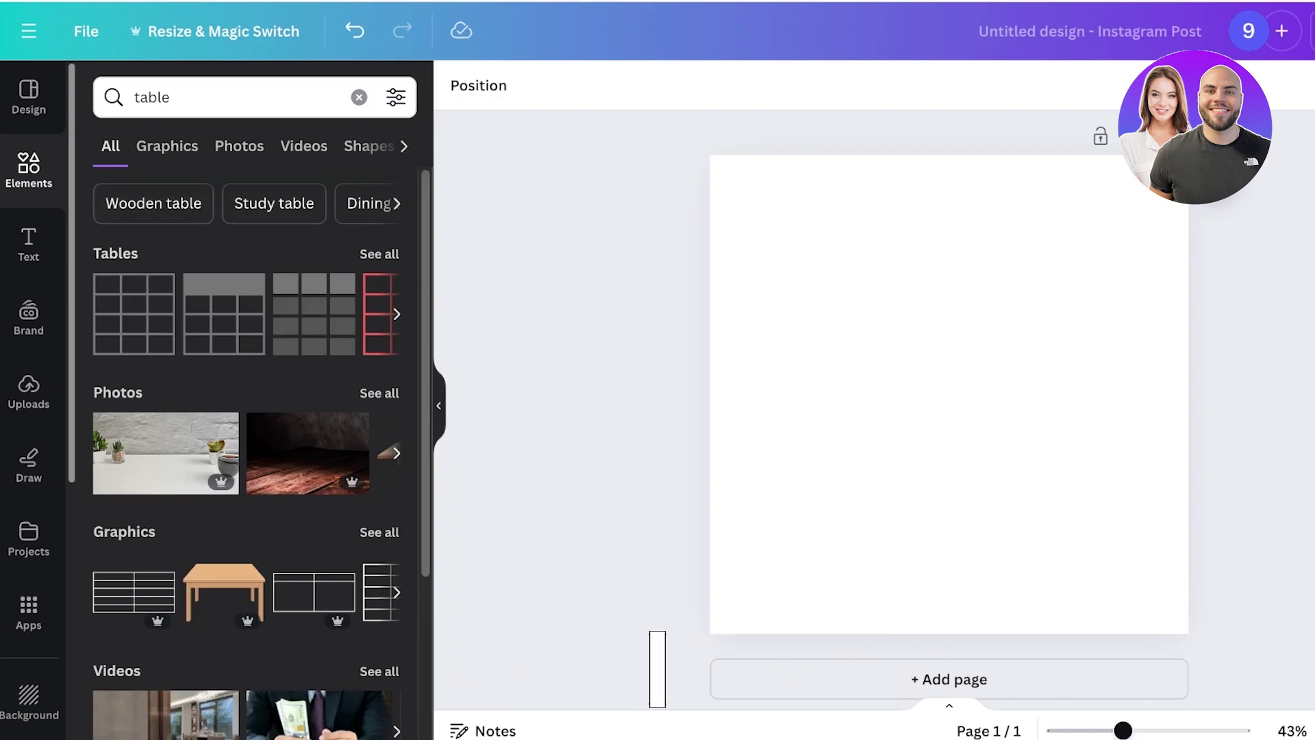
# Insert the plain grey outlined table with three columns and four rows from the full Tables collection
pyautogui.click(404, 146)
pyautogui.click(404, 146)
pyautogui.hscroll(1, 253, 146)
pyautogui.click(379, 254)
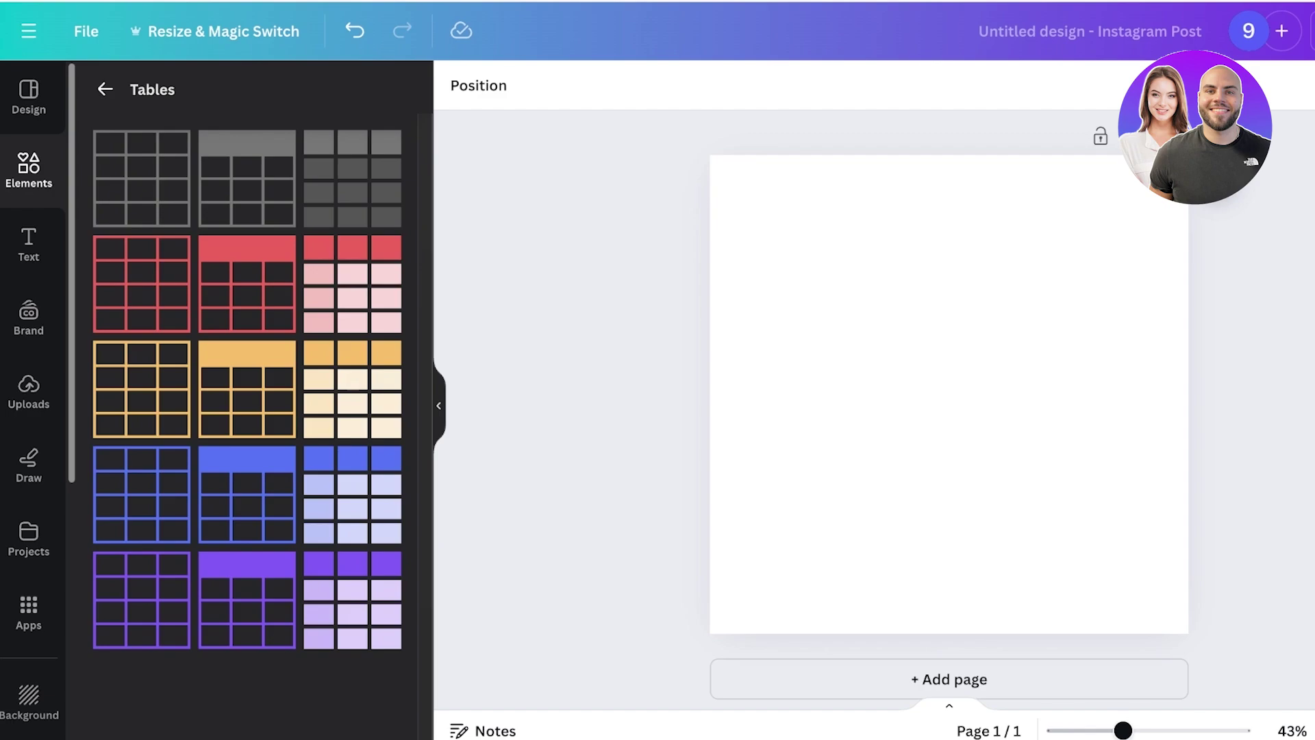
pyautogui.click(142, 178)
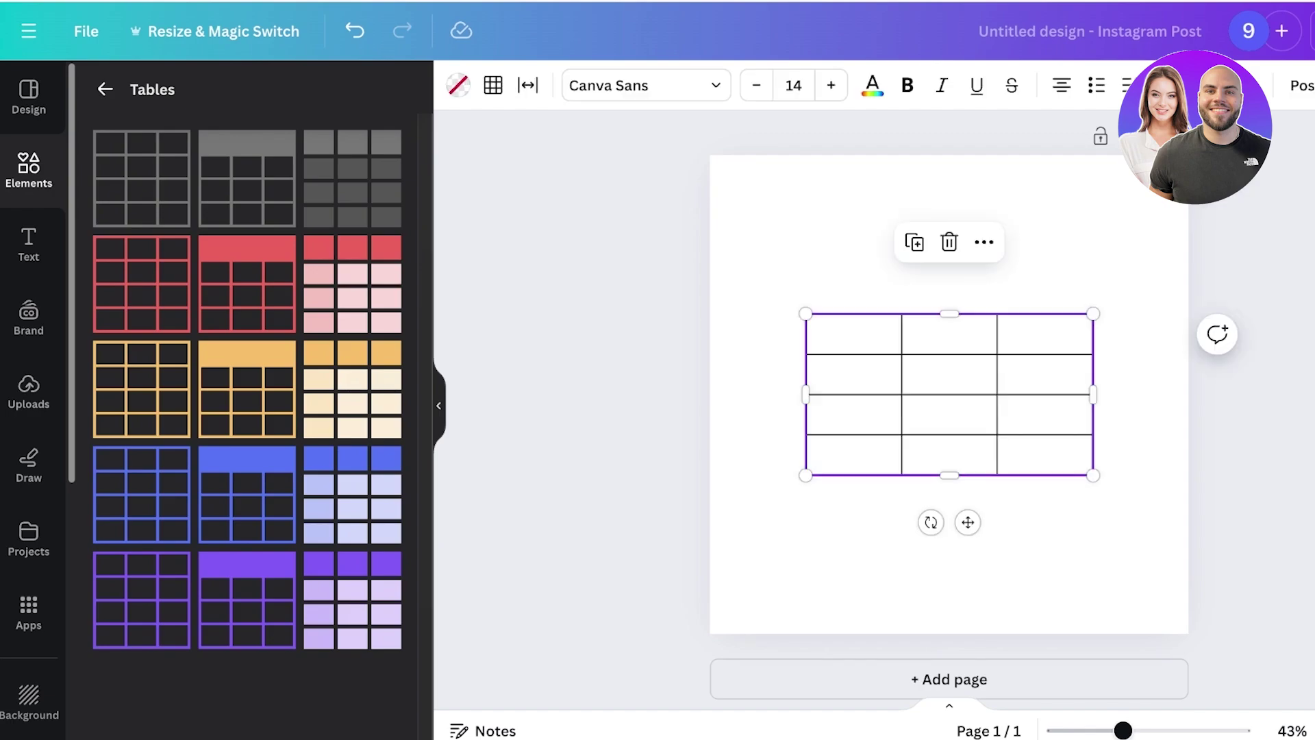
# Move the table from the middle of the page to the upper part, slightly left of centre
pyautogui.click(918, 555)
pyautogui.moveTo(950, 415); pyautogui.dragTo(901, 304)
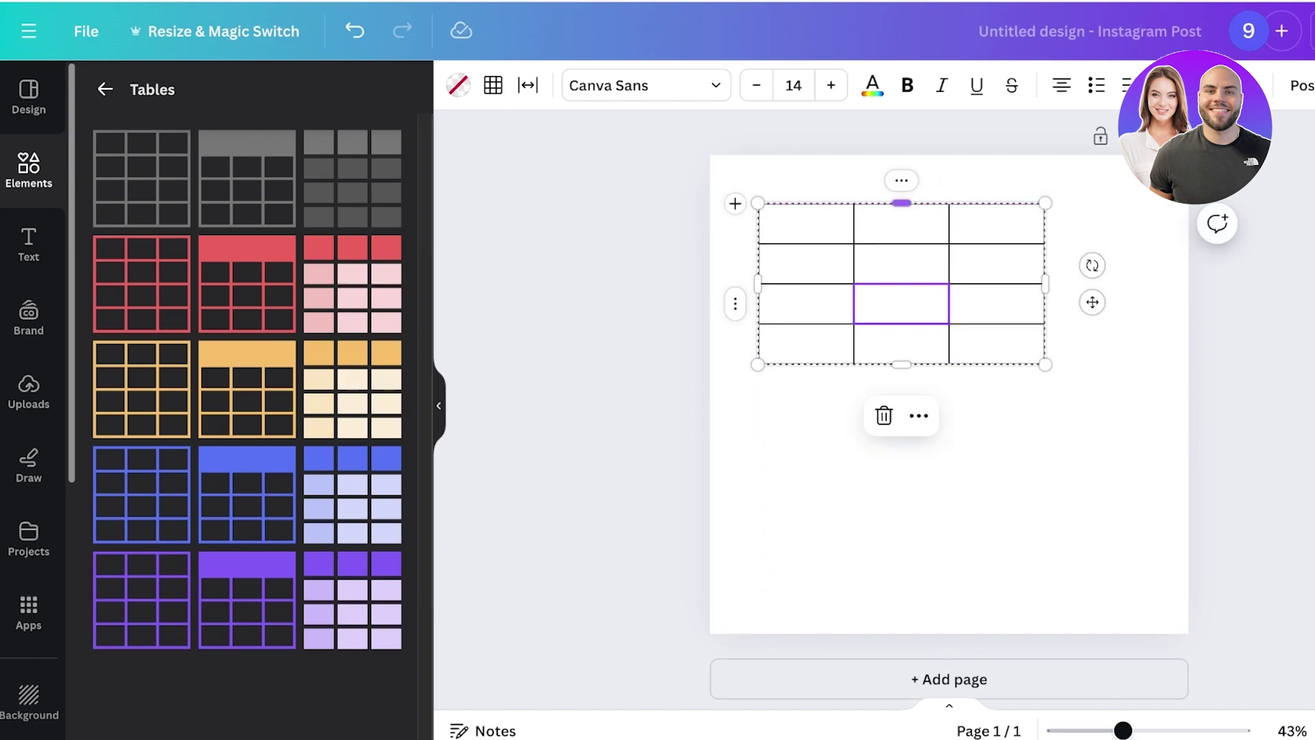
pyautogui.click(921, 459)
# Merge the four cells of the table's first column into one cell
pyautogui.moveTo(1123, 731); pyautogui.dragTo(1134, 731)
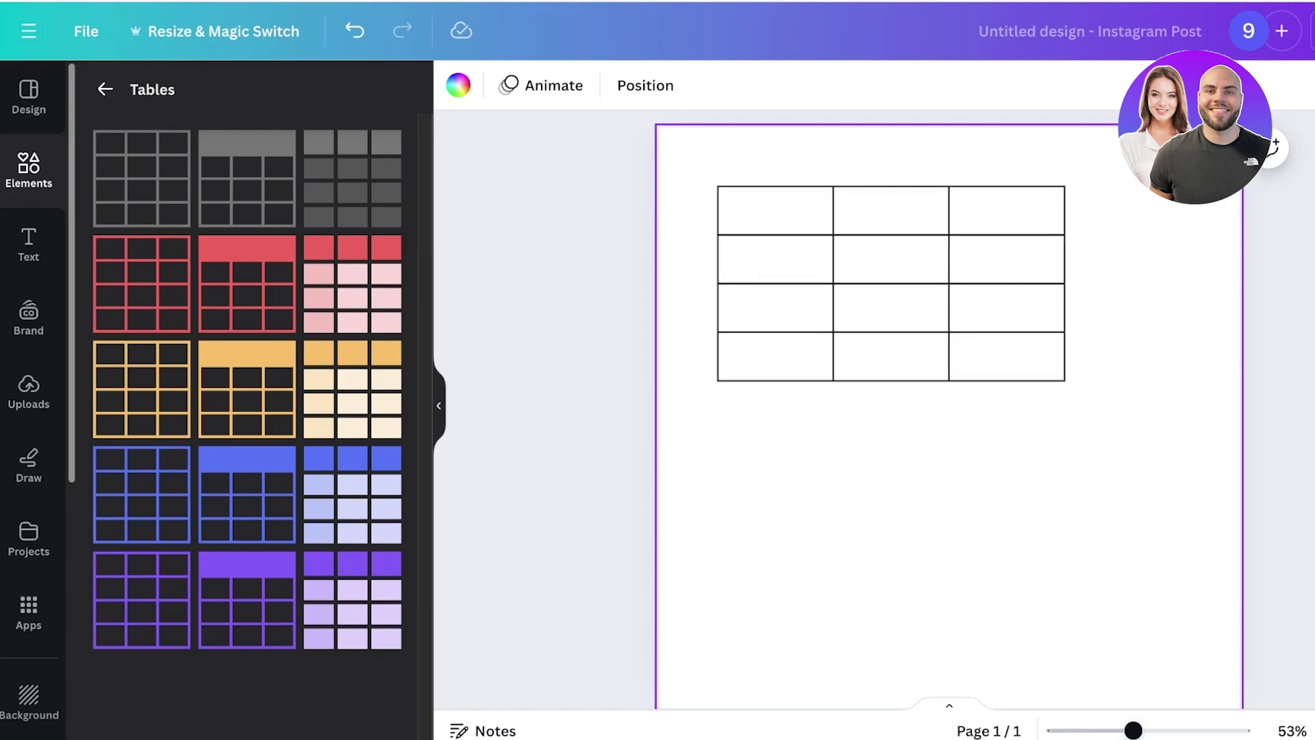
pyautogui.click(775, 210)
pyautogui.click(775, 210)
pyautogui.click(775, 162)
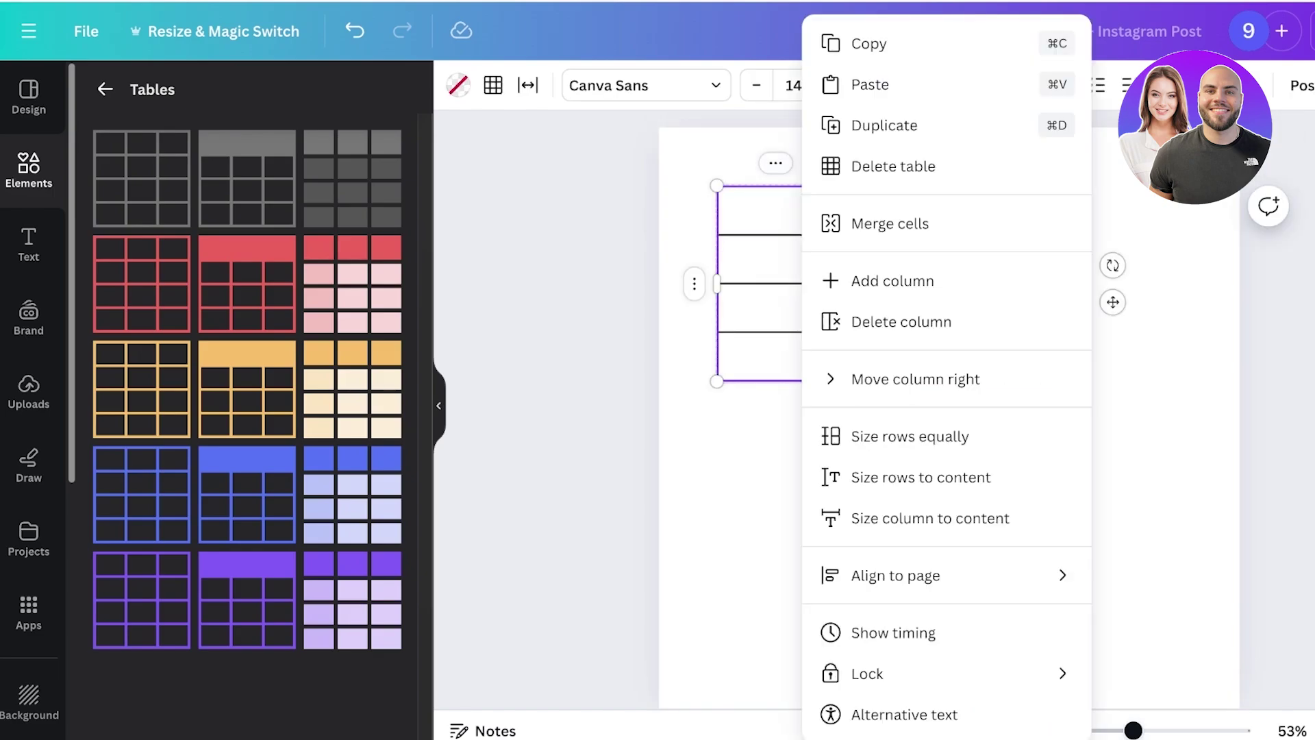
pyautogui.click(890, 223)
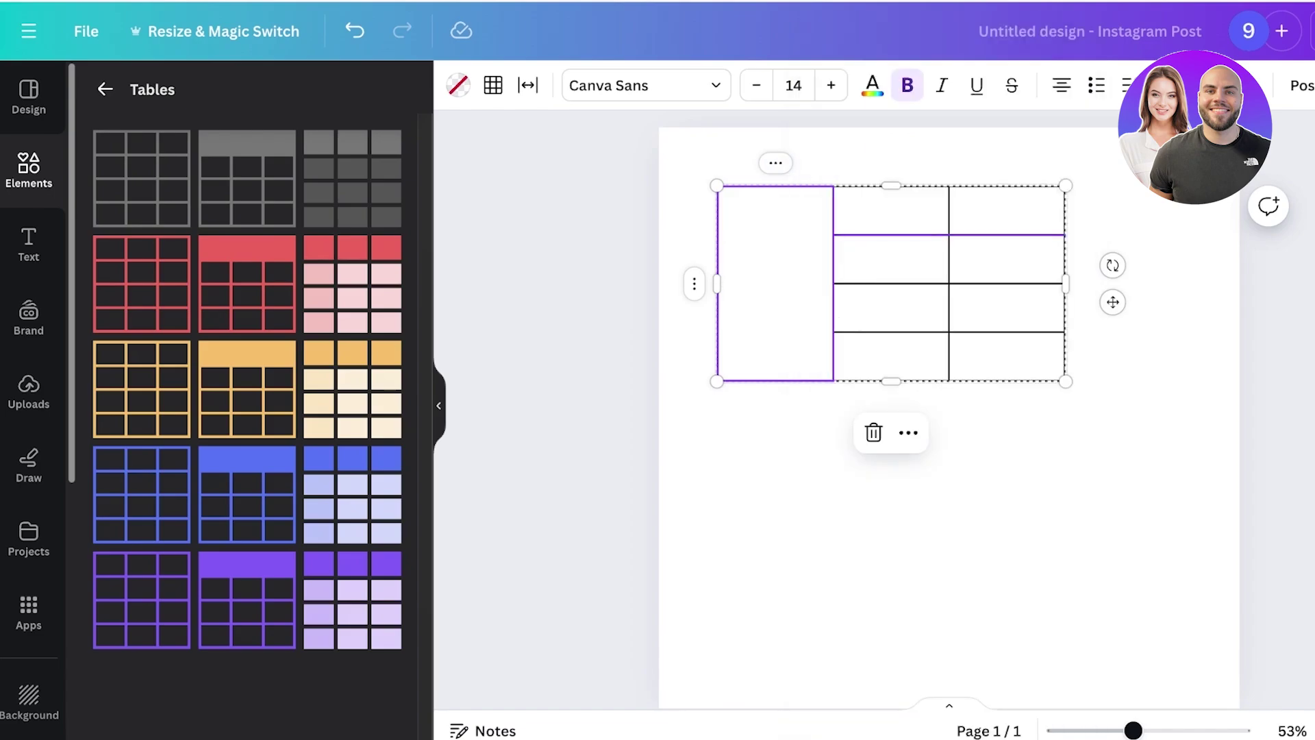
pyautogui.press('Escape')
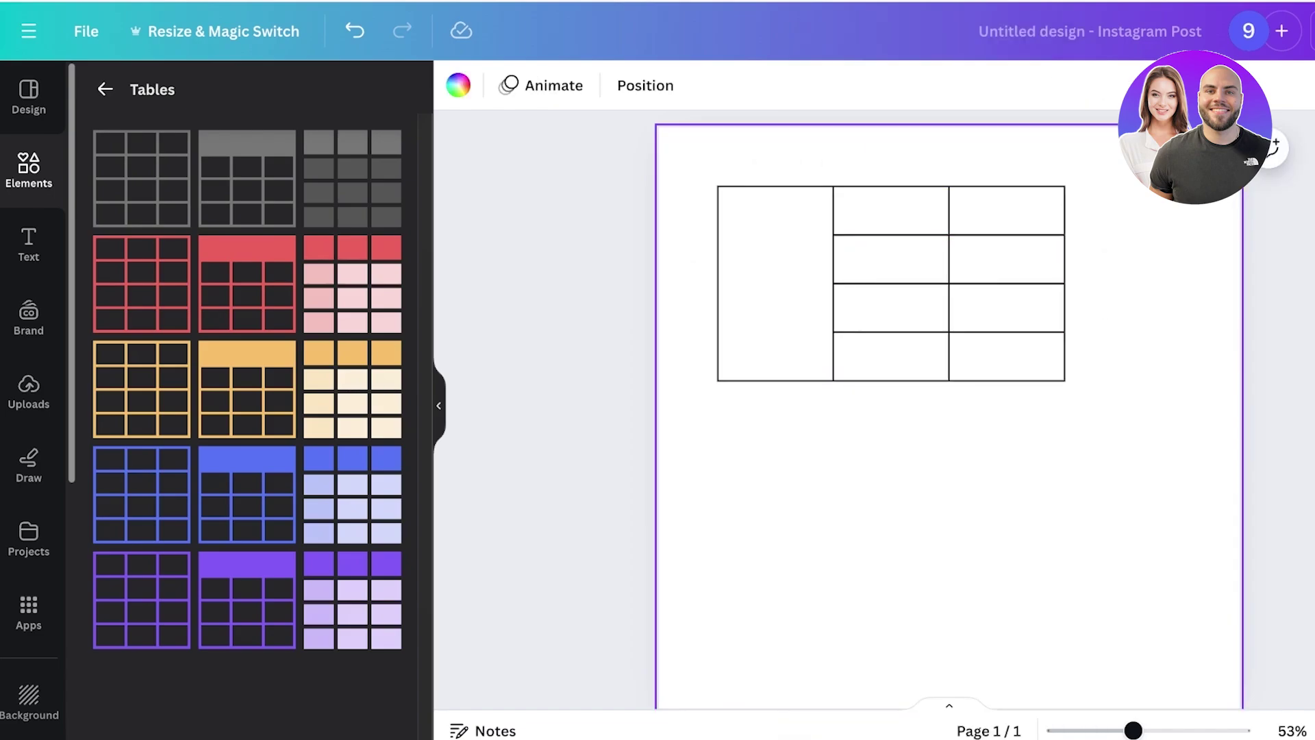
# Unmerge the tall merged cell in the table's first column
pyautogui.click(783, 253)
pyautogui.click(891, 186)
pyautogui.click(776, 163)
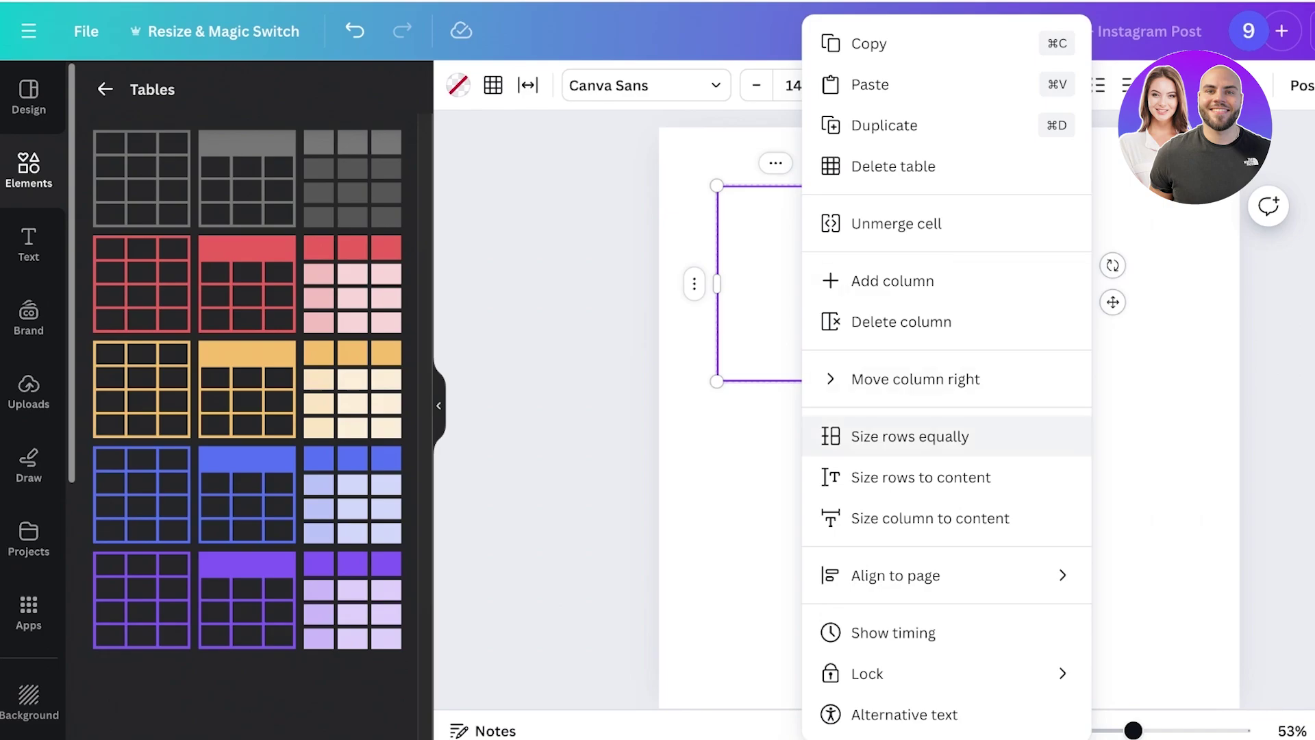
pyautogui.click(896, 223)
# Add three columns next to the table's first column, making six columns in all
pyautogui.click(776, 162)
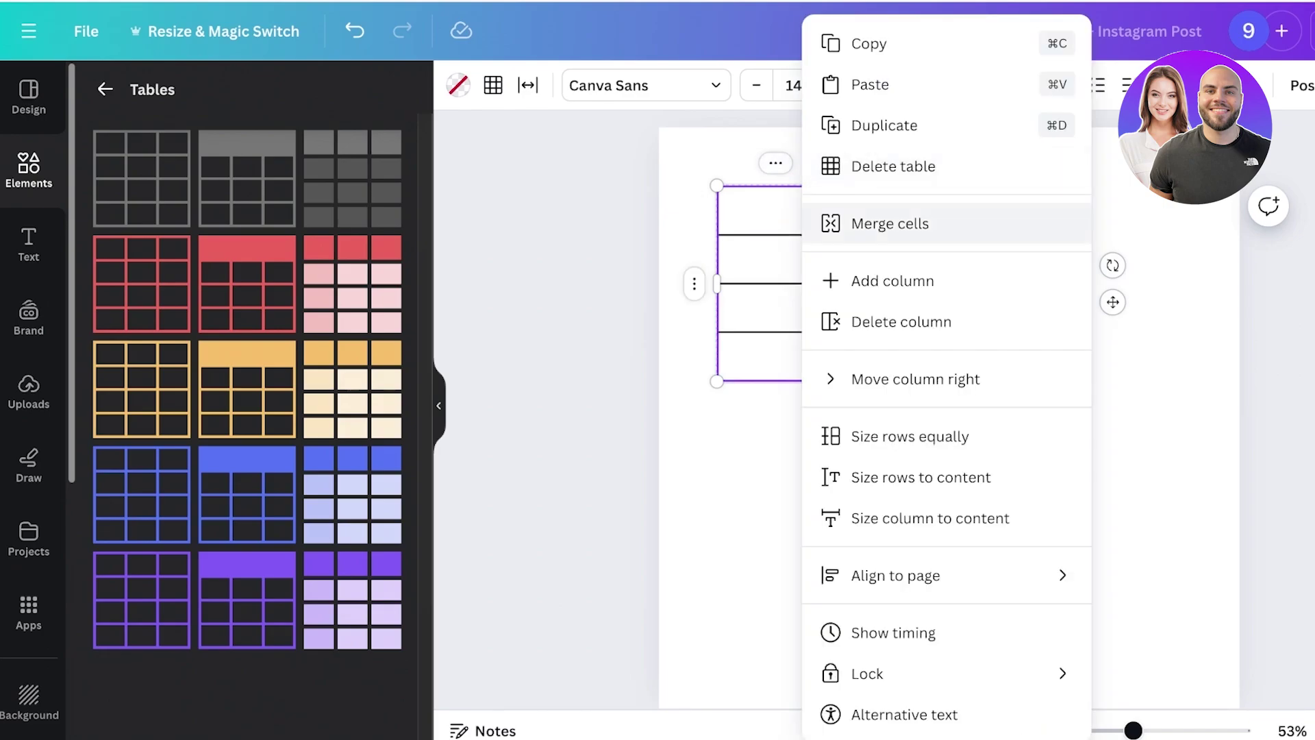
pyautogui.click(893, 281)
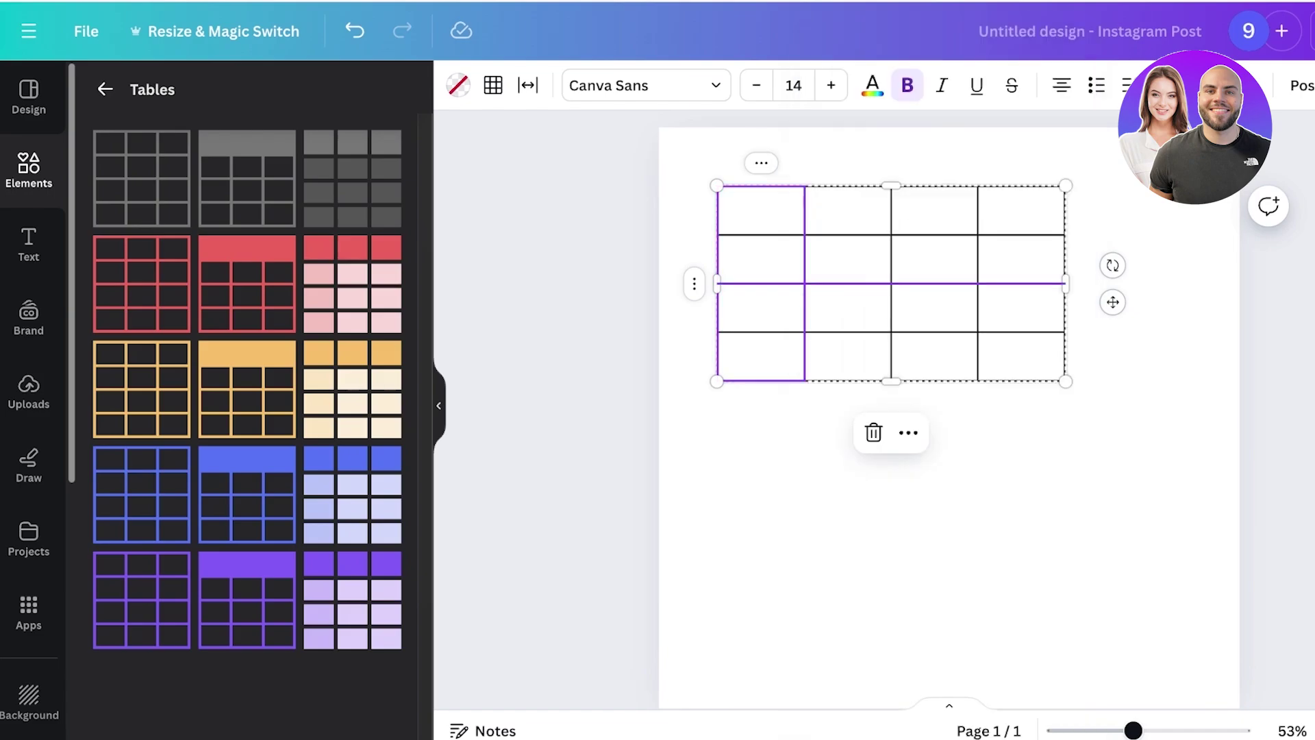
pyautogui.click(761, 163)
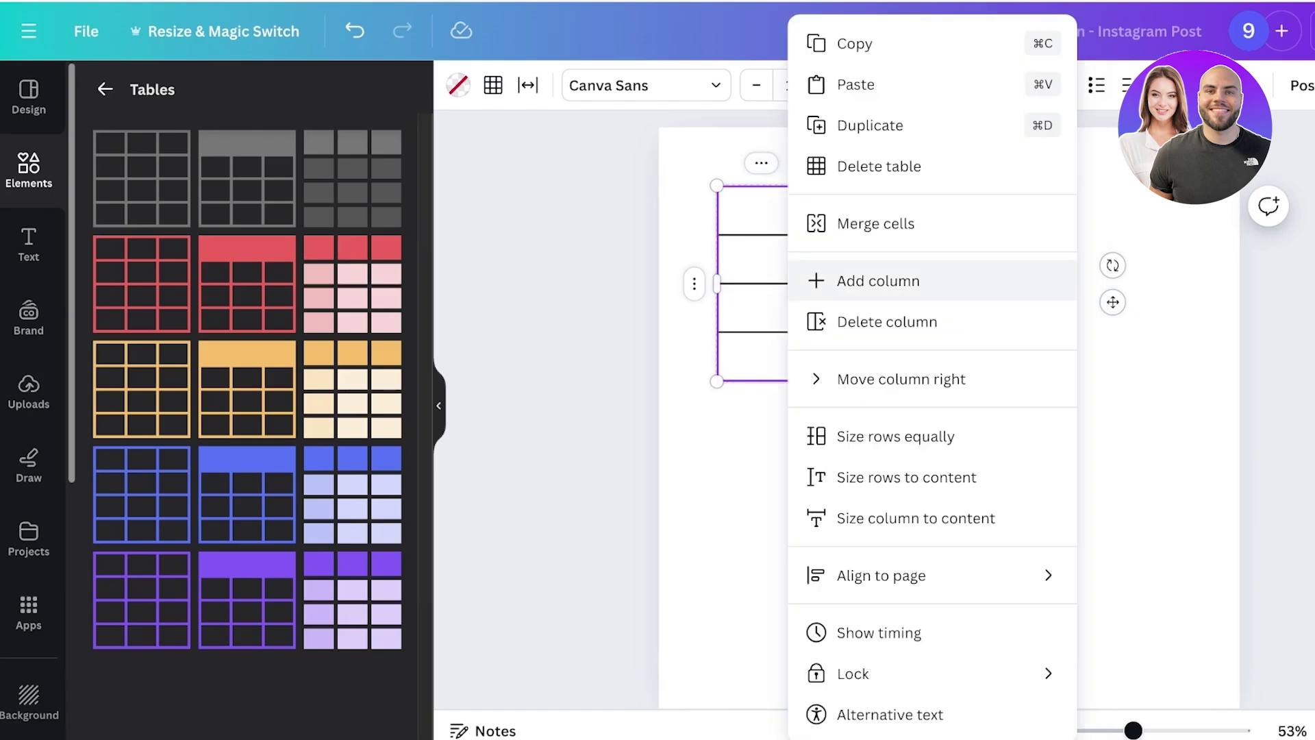
pyautogui.click(889, 279)
pyautogui.click(752, 162)
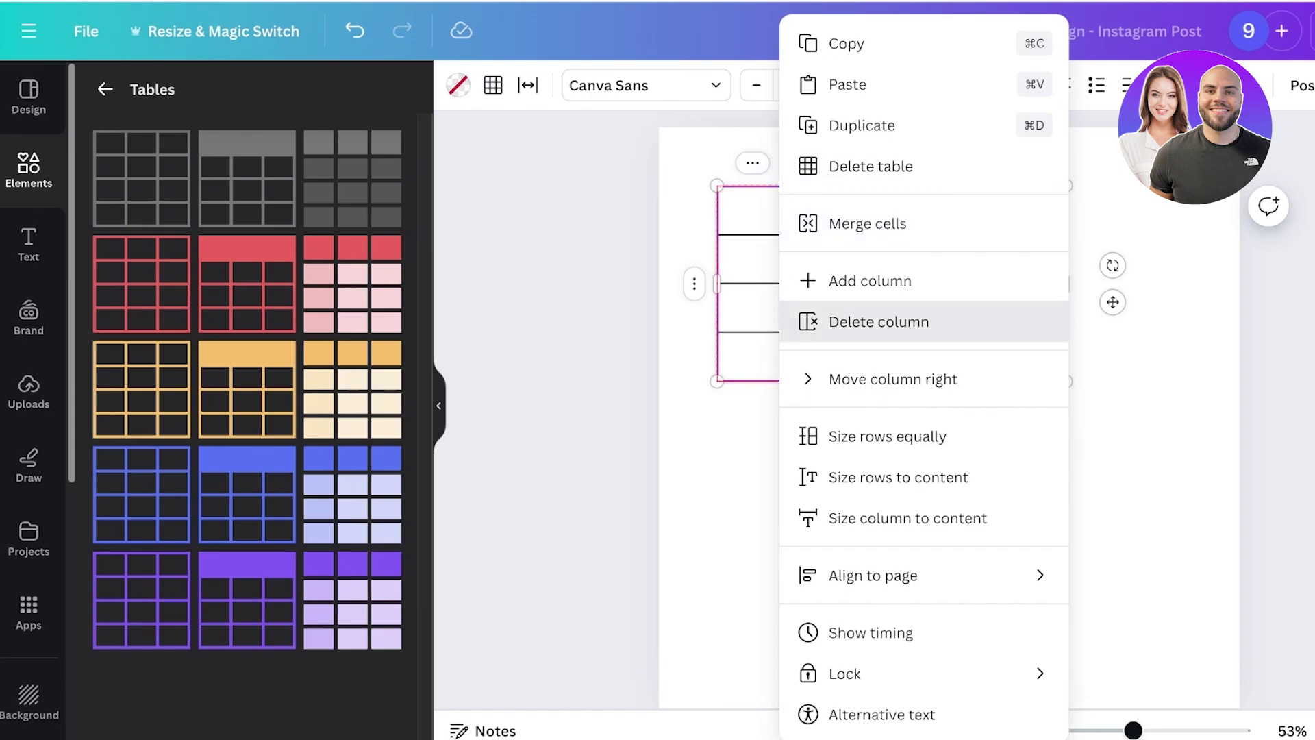
pyautogui.click(889, 280)
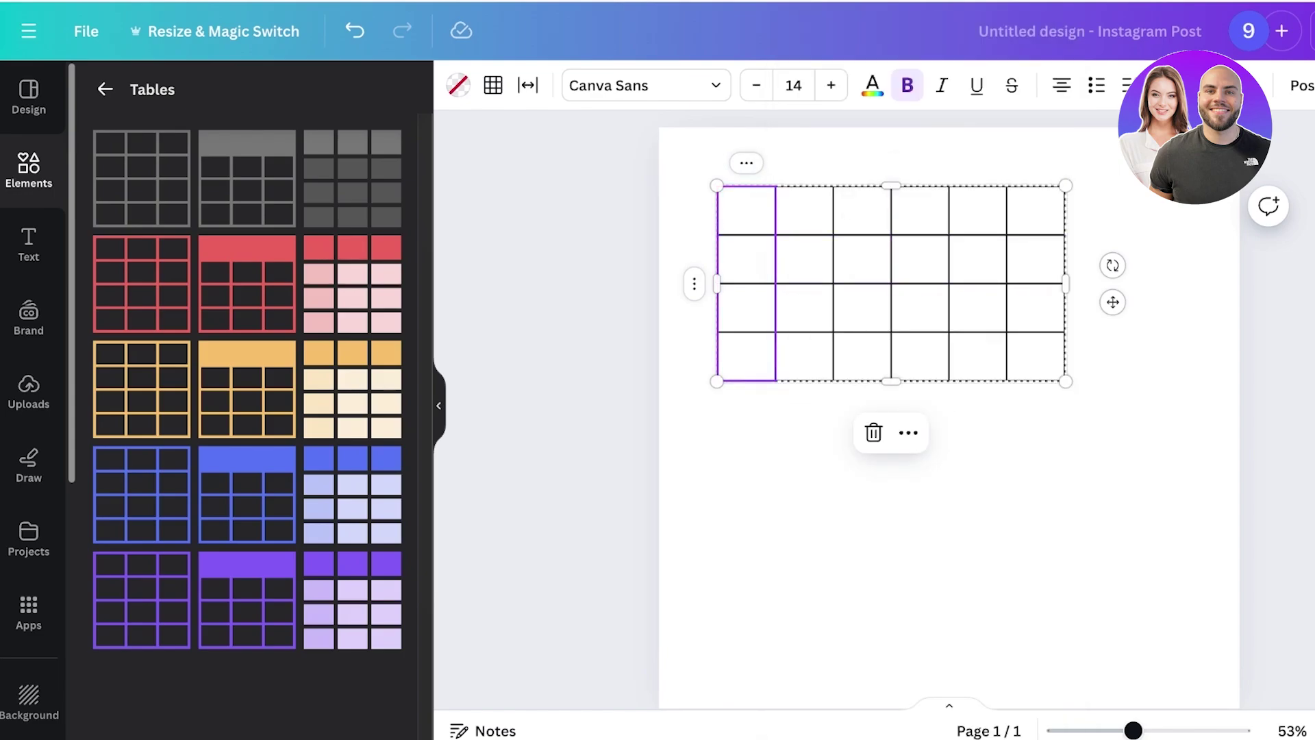
# Enlarge the table from its lower-right corner and add a seventh column next to the first
pyautogui.moveTo(1066, 380); pyautogui.dragTo(1174, 455)
pyautogui.click(938, 157)
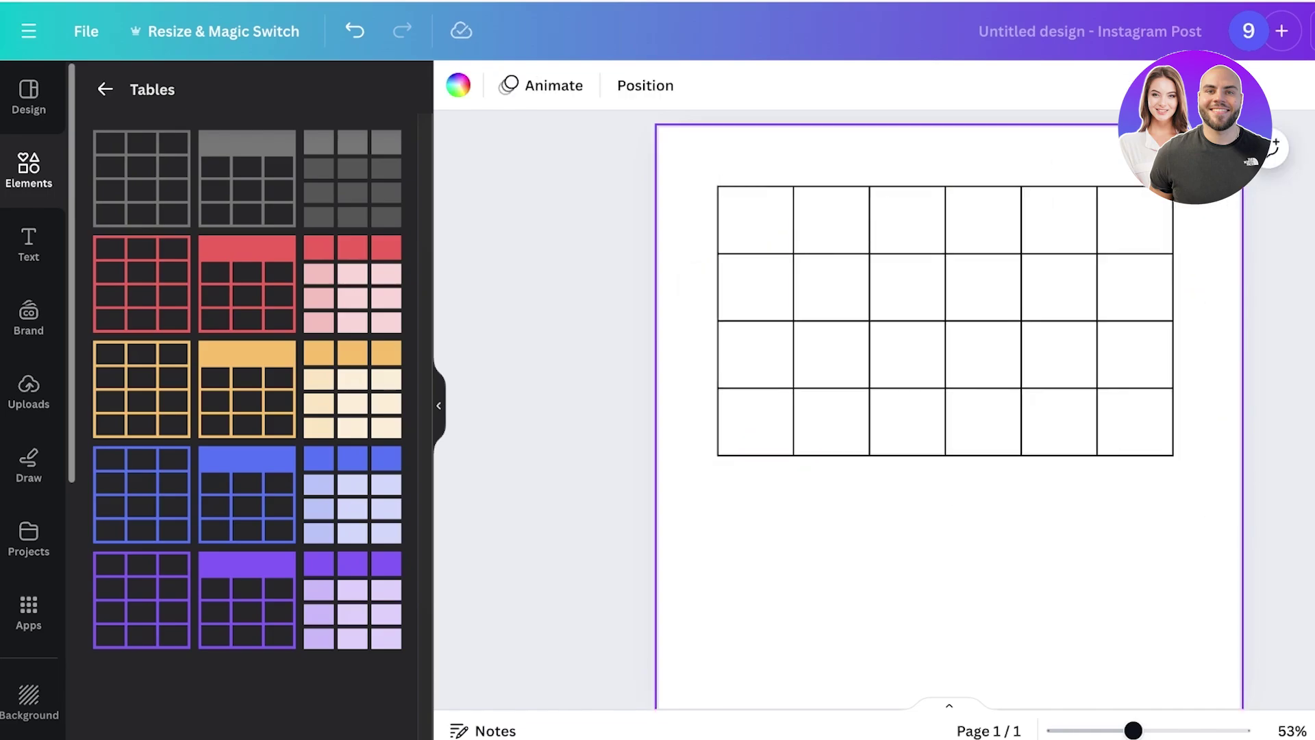
pyautogui.click(758, 218)
pyautogui.click(756, 163)
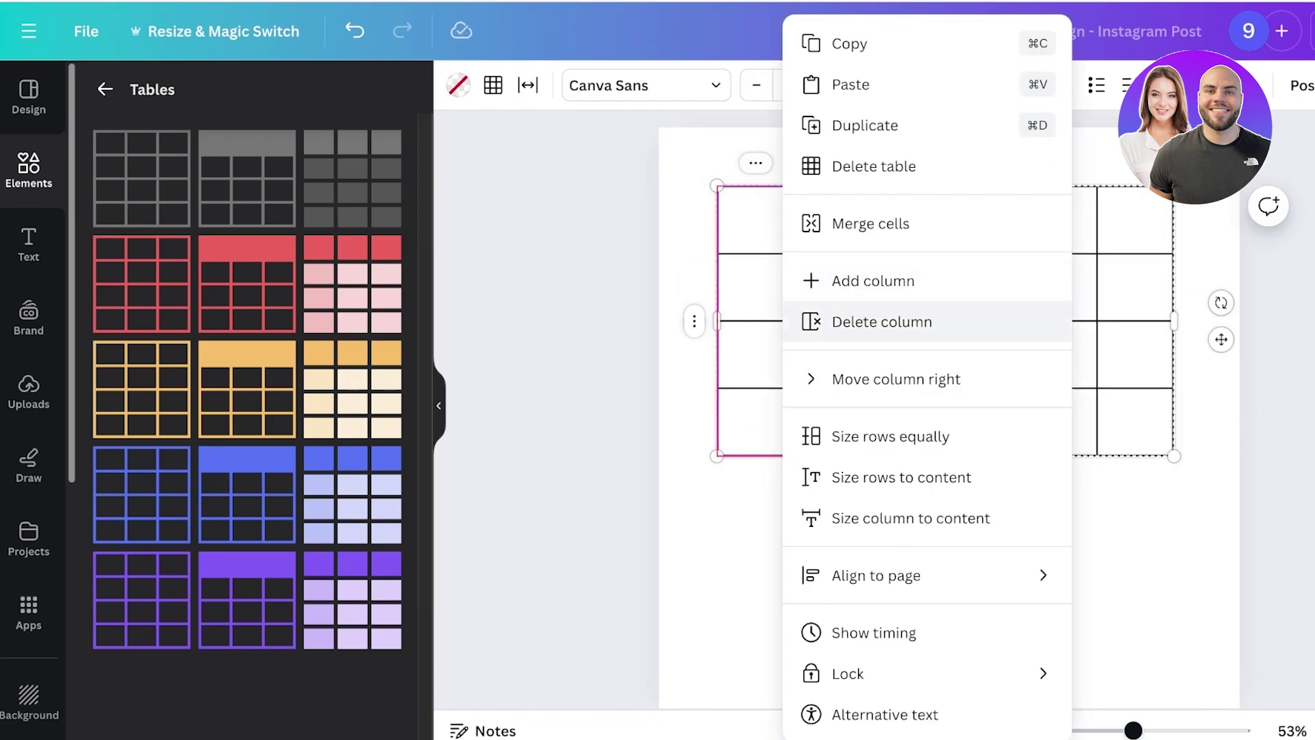
pyautogui.click(874, 281)
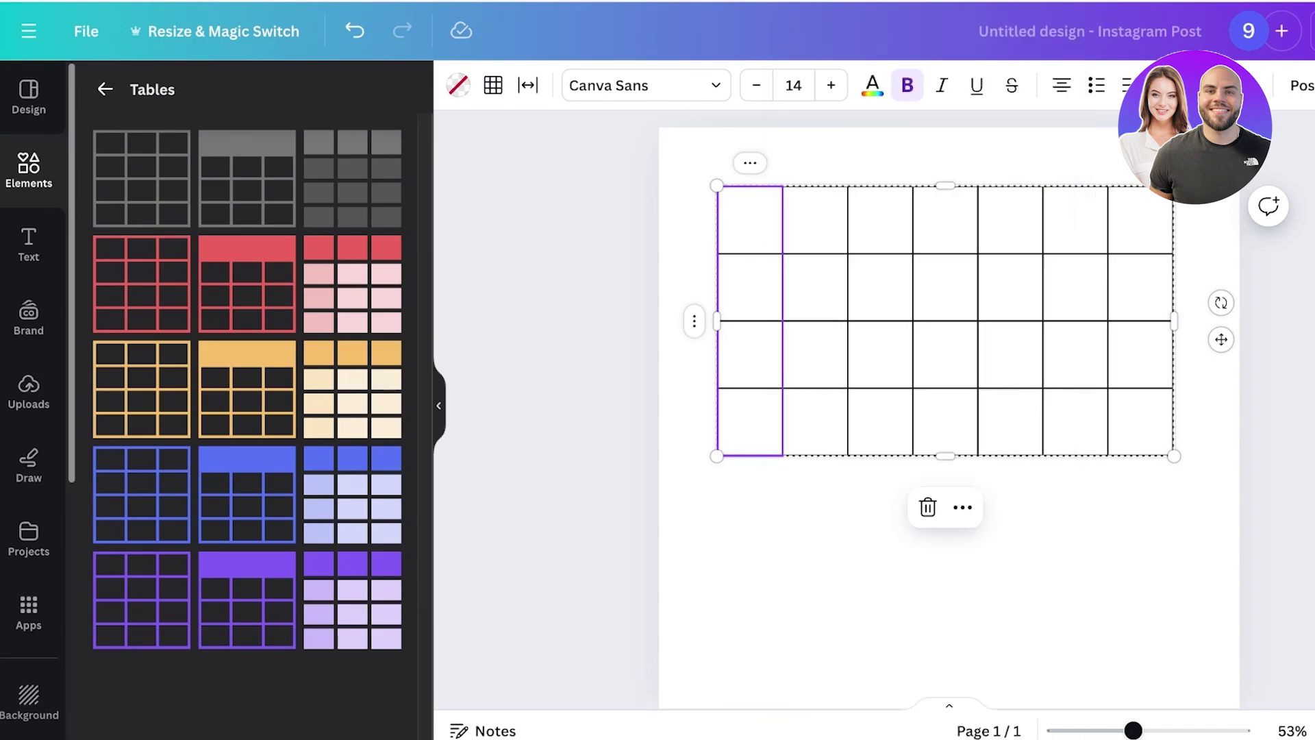
# Enlarge the seven-column table from its lower corners so it spans nearly the full page width
pyautogui.press('Escape')
pyautogui.click(1069, 422)
pyautogui.moveTo(1174, 456); pyautogui.dragTo(1228, 525)
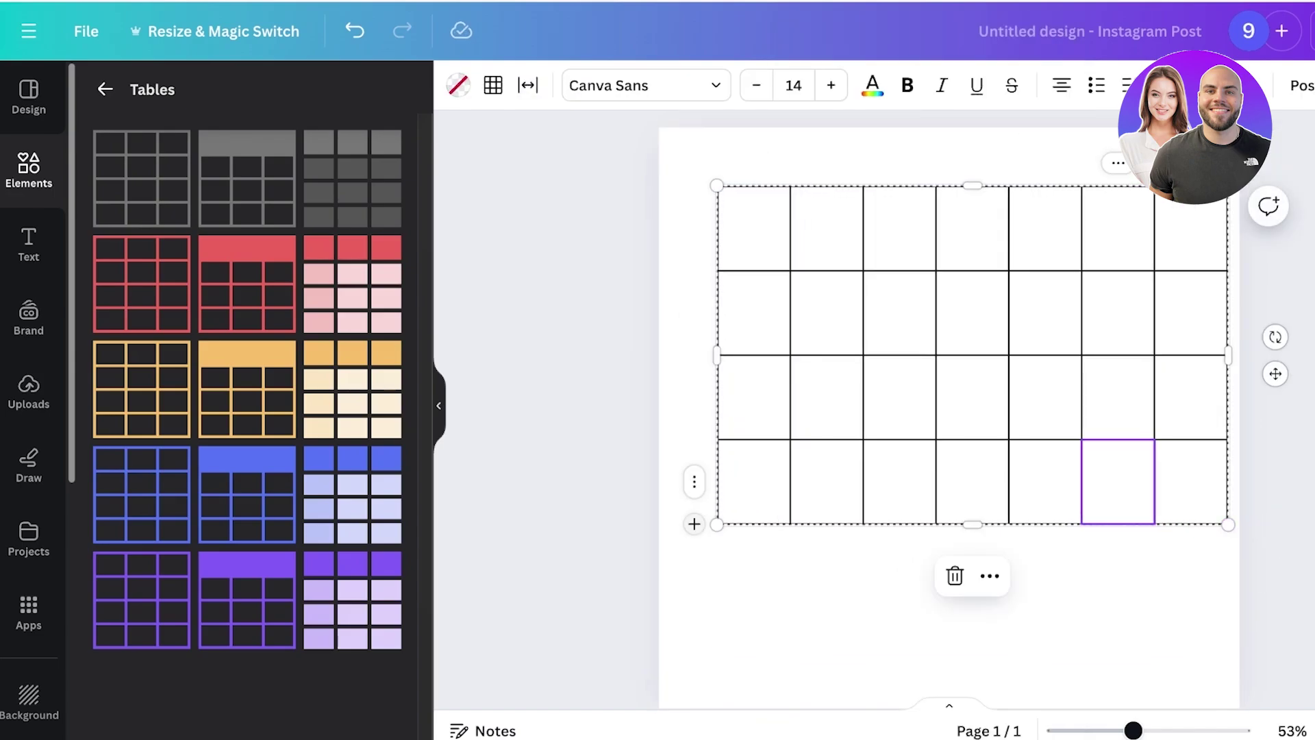
pyautogui.moveTo(717, 525); pyautogui.dragTo(684, 557)
# Shorten the three rows below the tall header row and scale the whole table down slightly
pyautogui.scroll(-1, 822, 548)
pyautogui.scroll(2, 891, 548)
pyautogui.moveTo(957, 597); pyautogui.dragTo(1096, 445)
pyautogui.moveTo(956, 504); pyautogui.dragTo(962, 359)
pyautogui.moveTo(979, 452); pyautogui.dragTo(979, 398)
pyautogui.moveTo(956, 545); pyautogui.dragTo(957, 437)
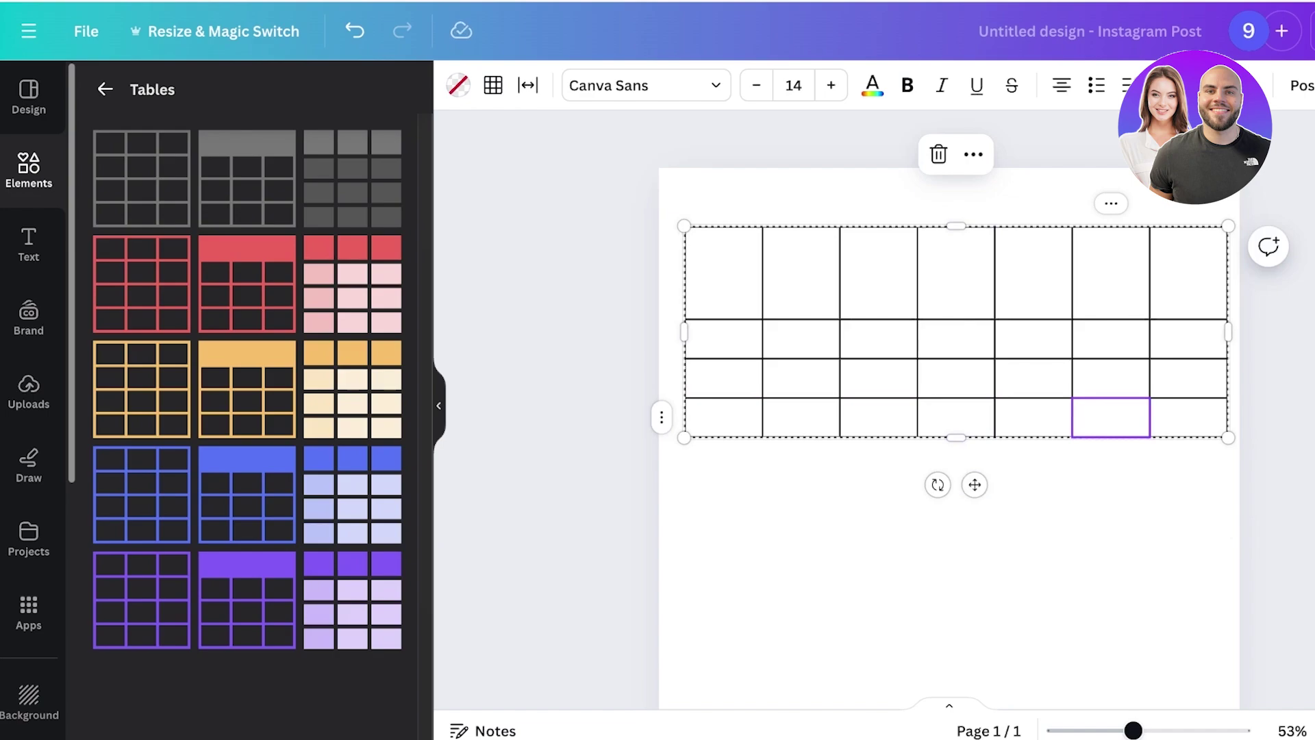
pyautogui.moveTo(1228, 437)
pyautogui.mouseDown()
pyautogui.moveTo(1039, 385)
pyautogui.moveTo(893, 385)
pyautogui.moveTo(1239, 382)
pyautogui.moveTo(1122, 719)
pyautogui.moveTo(1210, 475)
pyautogui.moveTo(1143, 507)
pyautogui.moveTo(1175, 572)
pyautogui.moveTo(1201, 590)
pyautogui.moveTo(1117, 466)
pyautogui.moveTo(1157, 425)
pyautogui.moveTo(1215, 431)
pyautogui.mouseUp()
# Set the first header cell's text size to 9 and enter MON in it
pyautogui.click(734, 271)
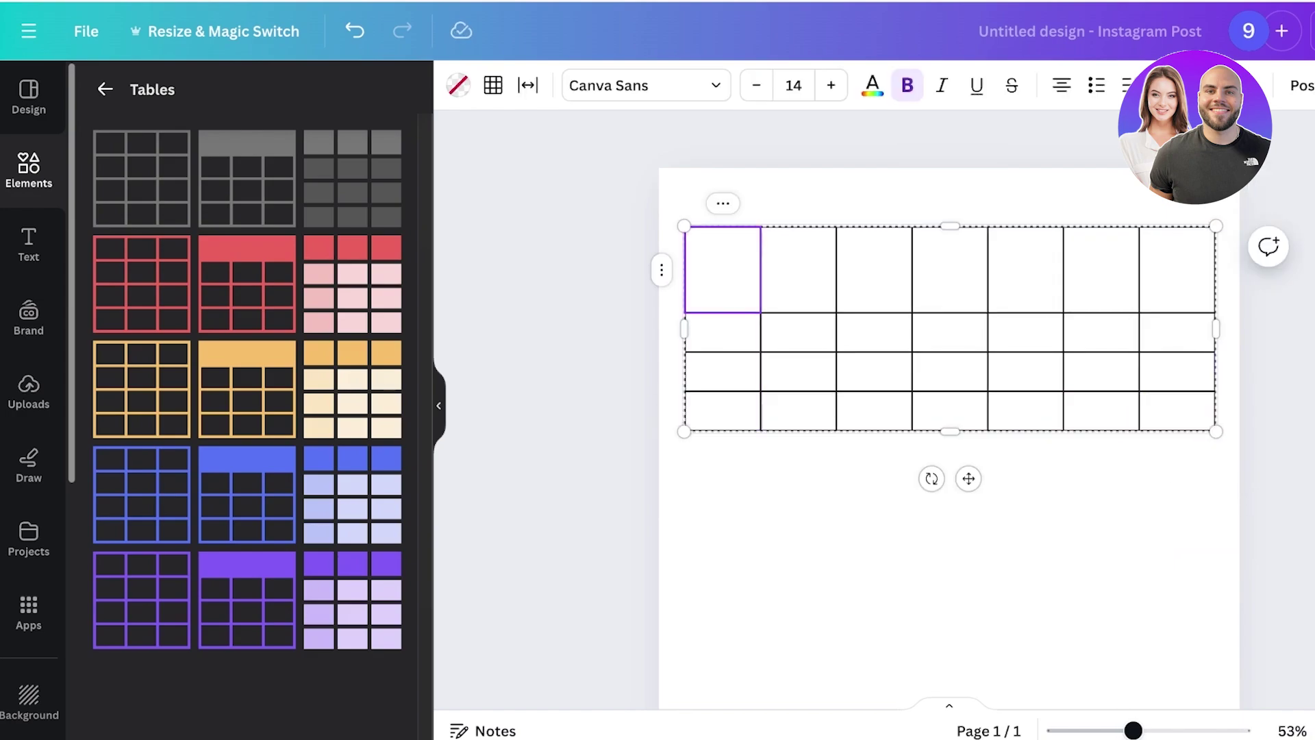
pyautogui.click(756, 86)
pyautogui.click(756, 85)
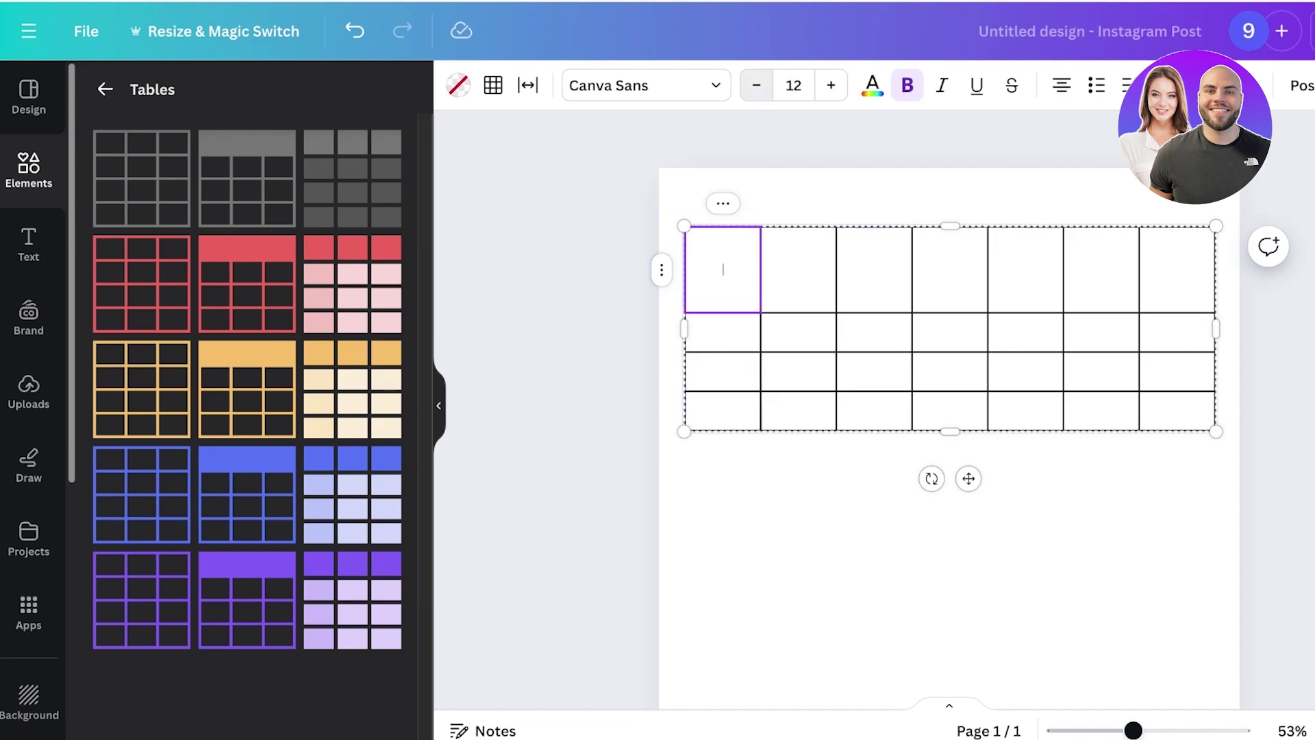
pyautogui.click(756, 85)
pyautogui.click(756, 86)
pyautogui.click(756, 85)
pyautogui.click(831, 85)
pyautogui.click(831, 86)
pyautogui.click(831, 85)
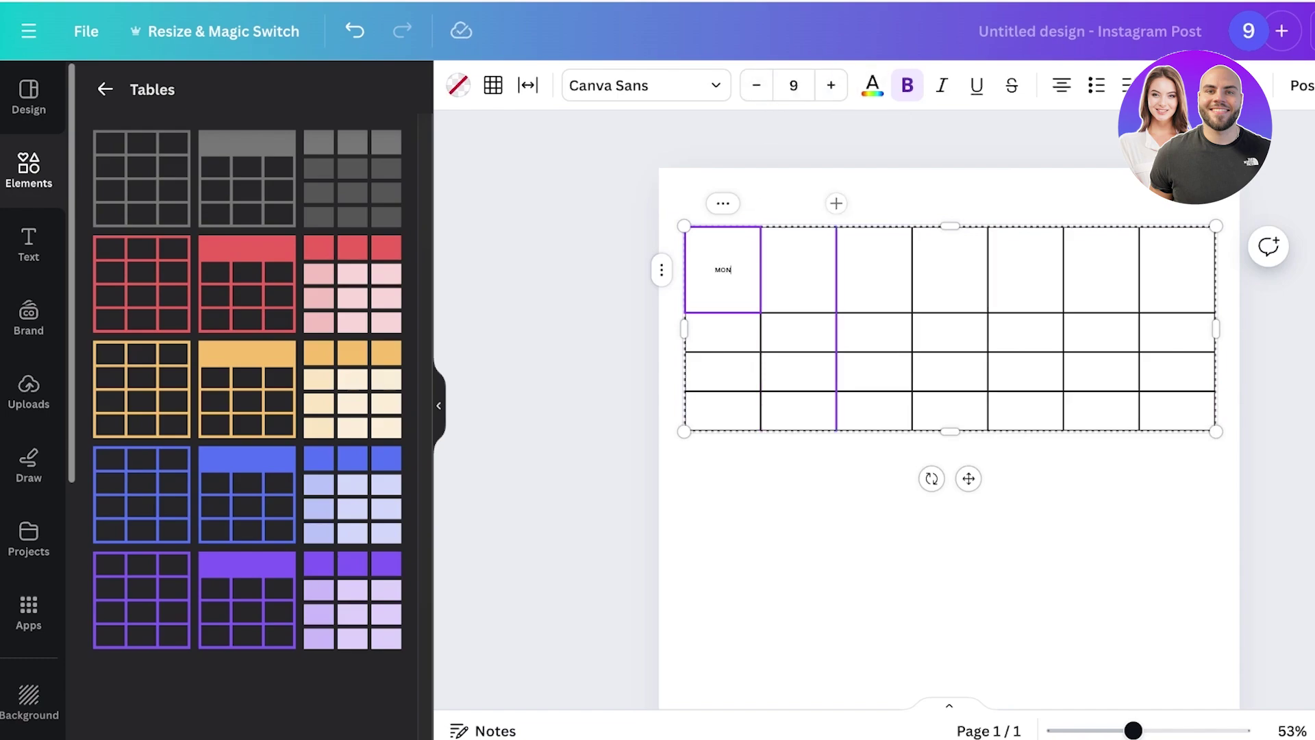
# Enter TUES, WED, THURSDAY and FRIDAY in the second to fifth header cells
pyautogui.click(807, 267)
pyautogui.write('TUES')
pyautogui.press('Tab')
pyautogui.write('WED')
pyautogui.press('Tab')
pyautogui.write('THURSDAY')
pyautogui.press('Tab')
pyautogui.write('FRIDAY')
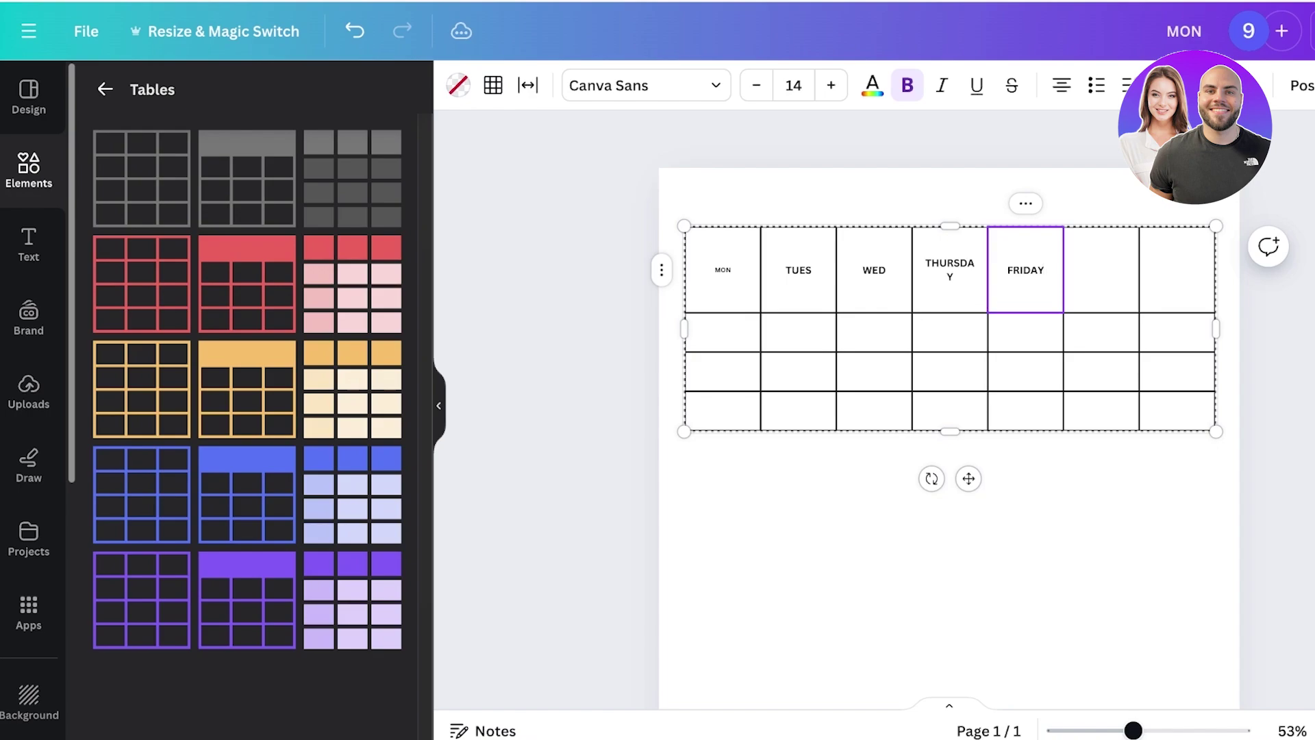
# Enter SAT and SUN in the last two header cells and shorten the Thursday header to THURS
pyautogui.press('Tab')
pyautogui.write('SAT')
pyautogui.press('Tab')
pyautogui.write('S')
pyautogui.write('UN')
pyautogui.click(950, 270)
pyautogui.write('THURS')
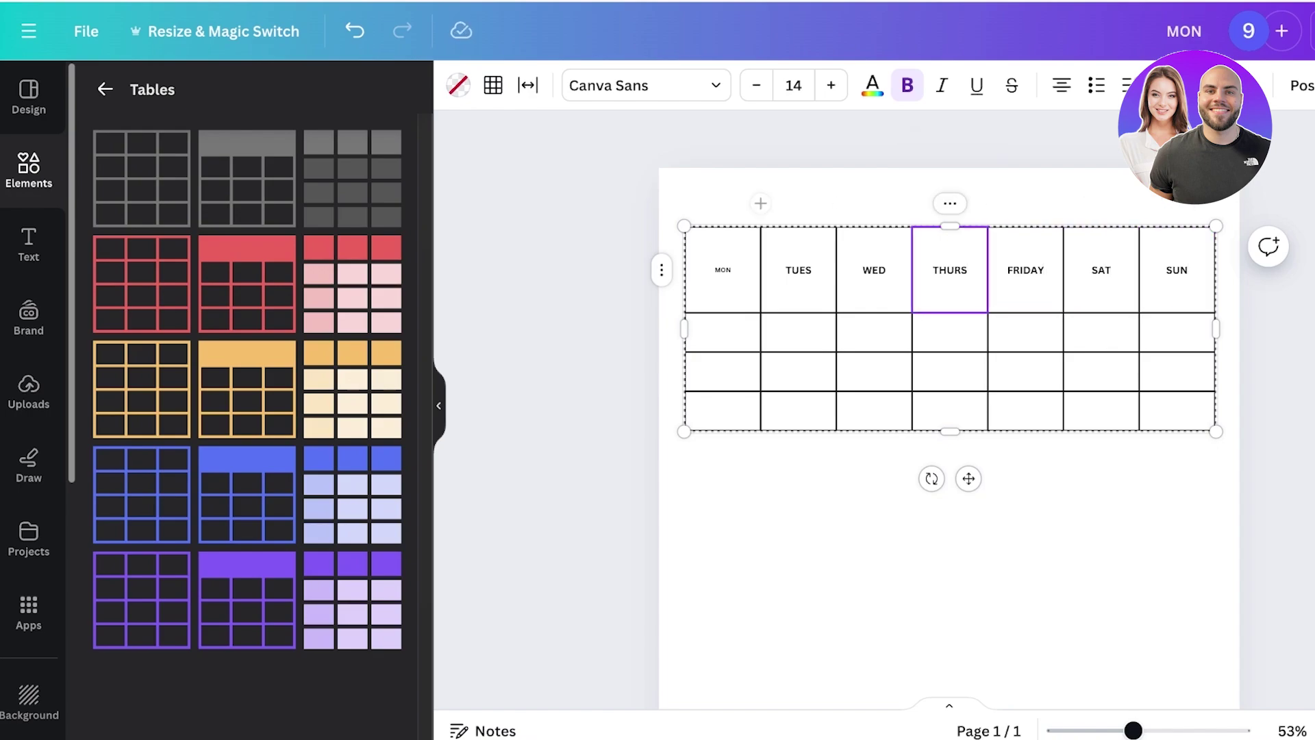
# Retype the first header cell as MON and set its text size to 14
pyautogui.doubleClick(723, 270)
pyautogui.write('M')
pyautogui.press('Tab')
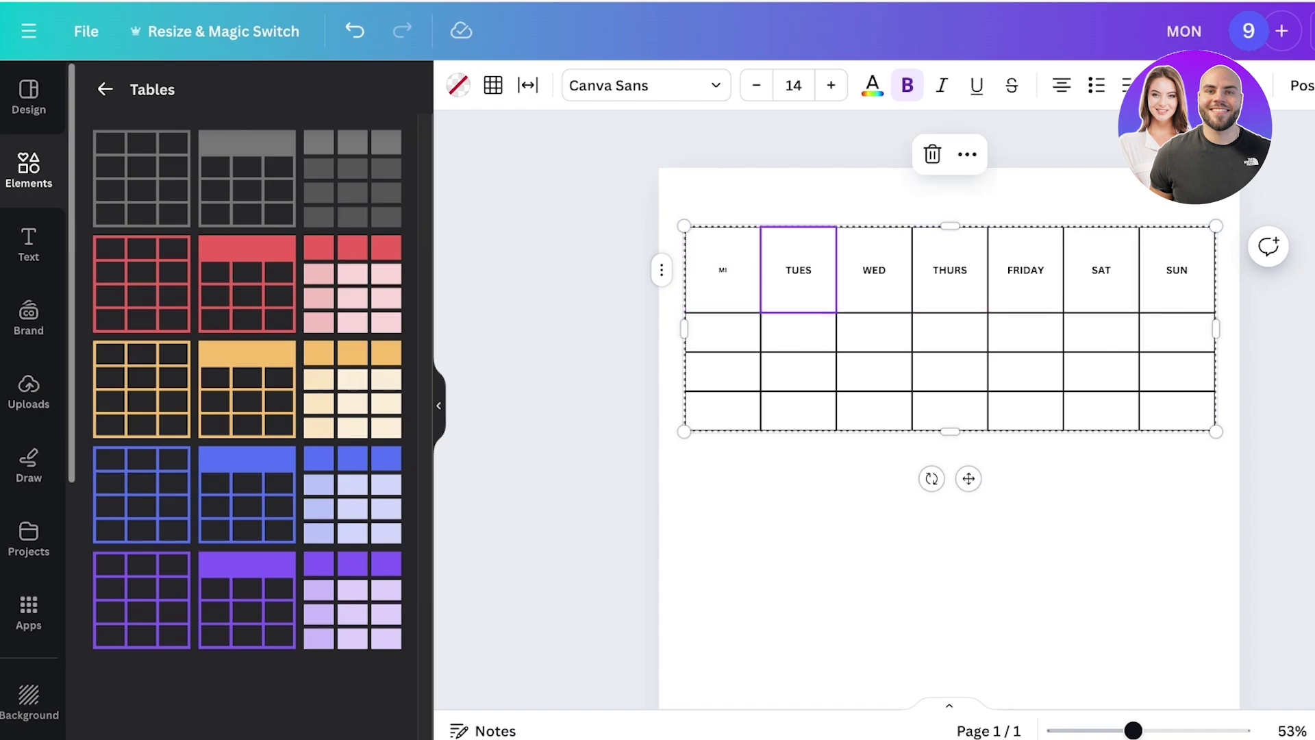
pyautogui.click(724, 270)
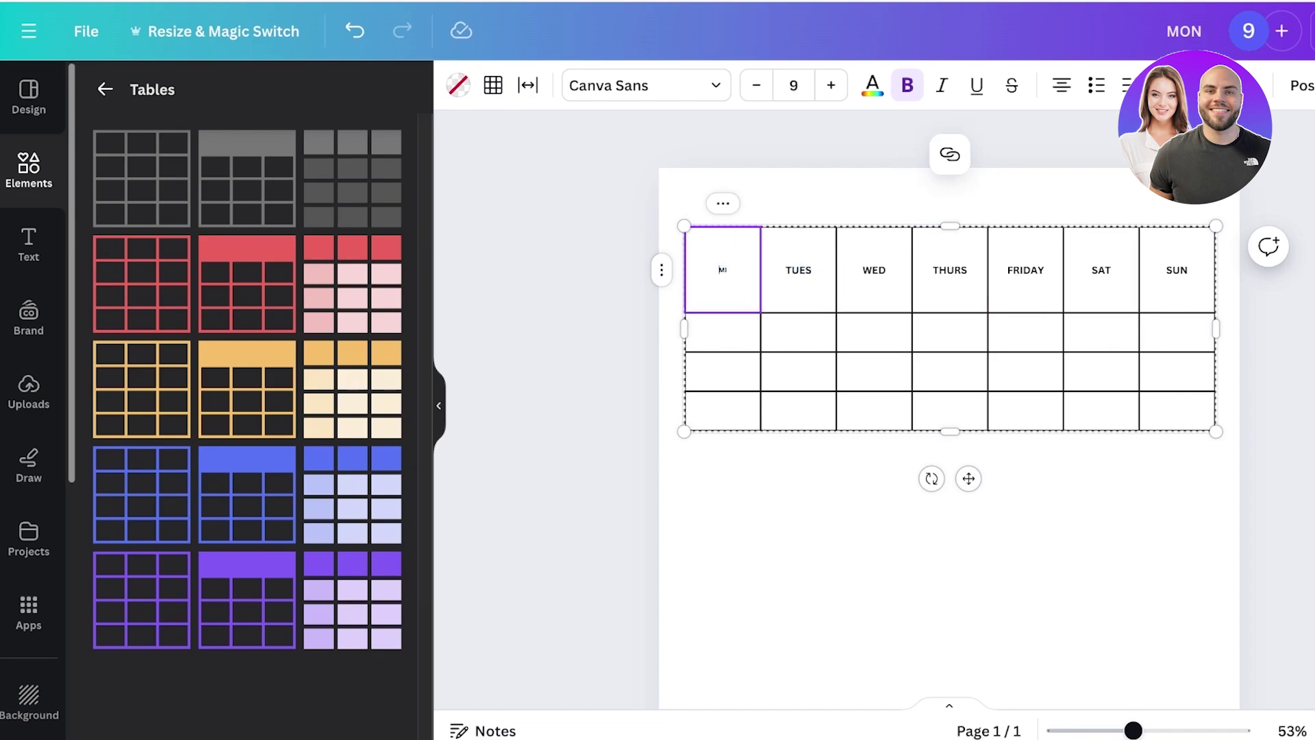
pyautogui.click(831, 85)
pyautogui.click(831, 85)
pyautogui.click(830, 85)
pyautogui.click(831, 85)
pyautogui.click(831, 85)
pyautogui.click(831, 85)
pyautogui.click(794, 85)
pyautogui.click(756, 85)
pyautogui.write('ON')
pyautogui.press('Escape')
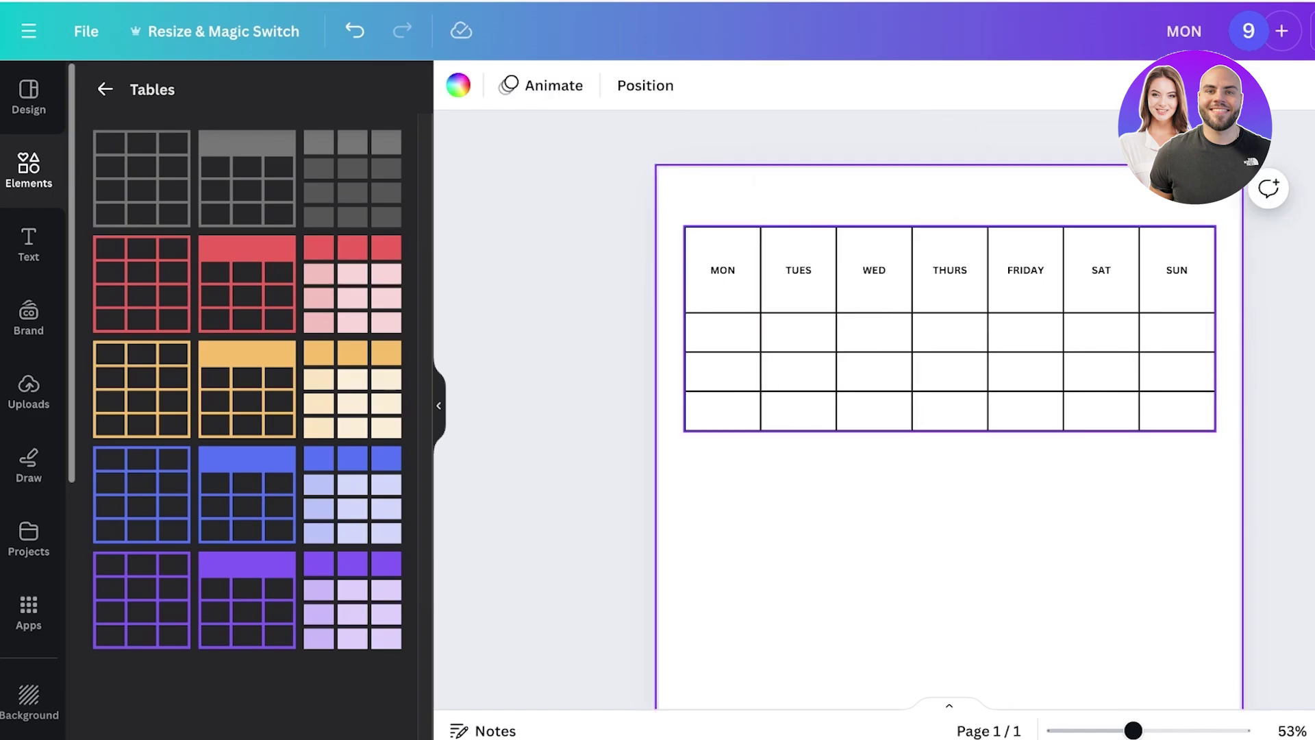
pyautogui.doubleClick(723, 332)
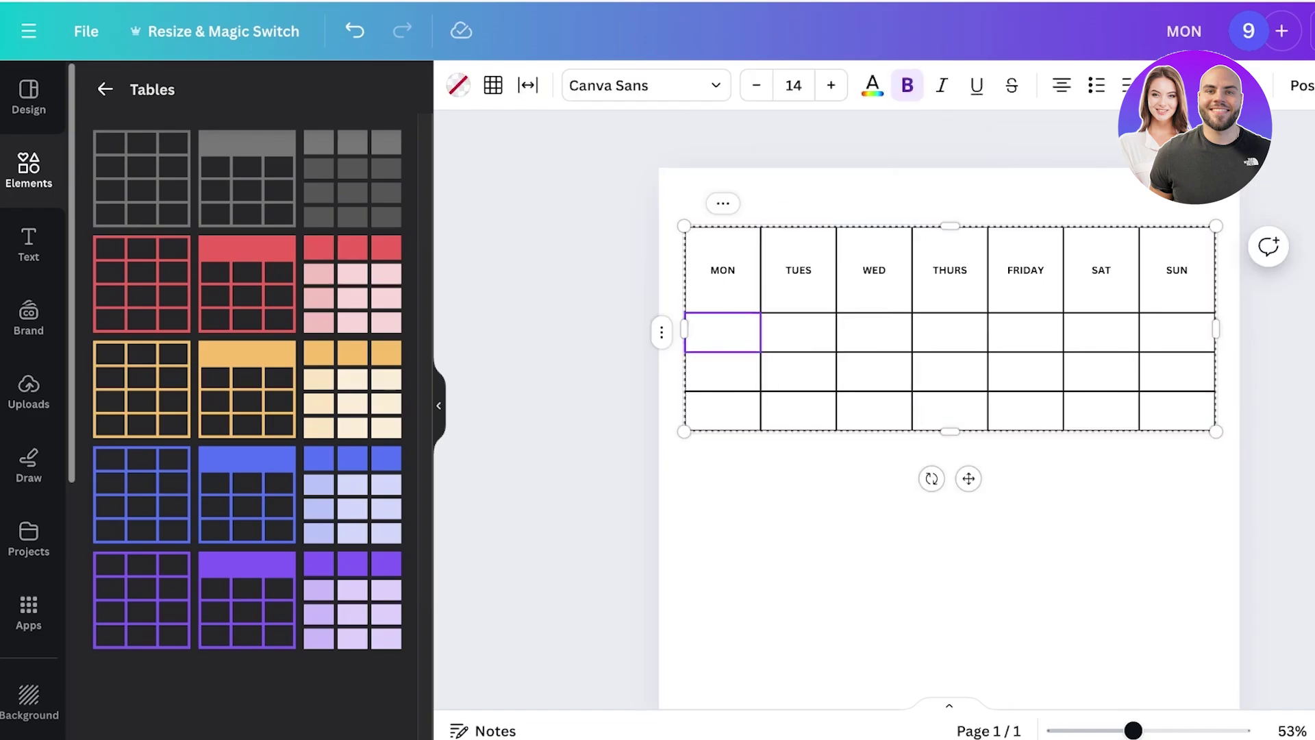
pyautogui.press('Escape')
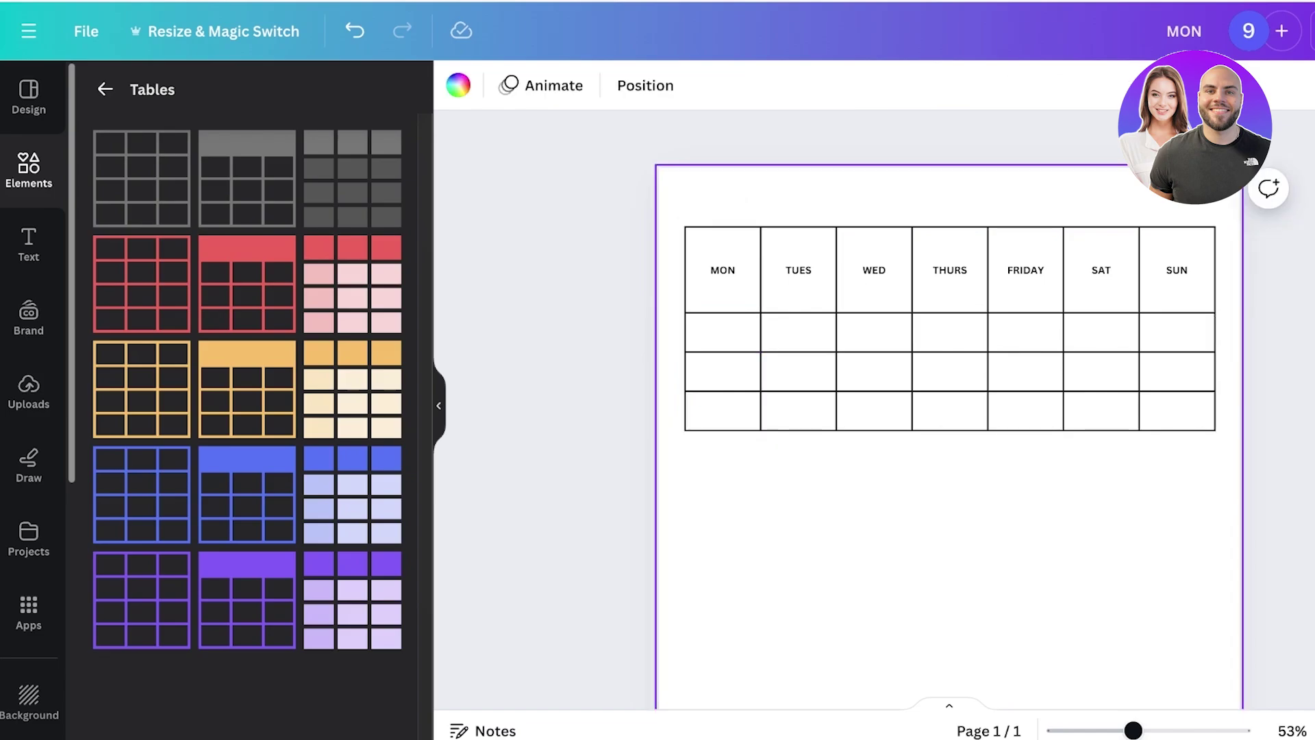
pyautogui.click(104, 89)
pyautogui.scroll(-1, 950, 343)
pyautogui.scroll(1, 949, 343)
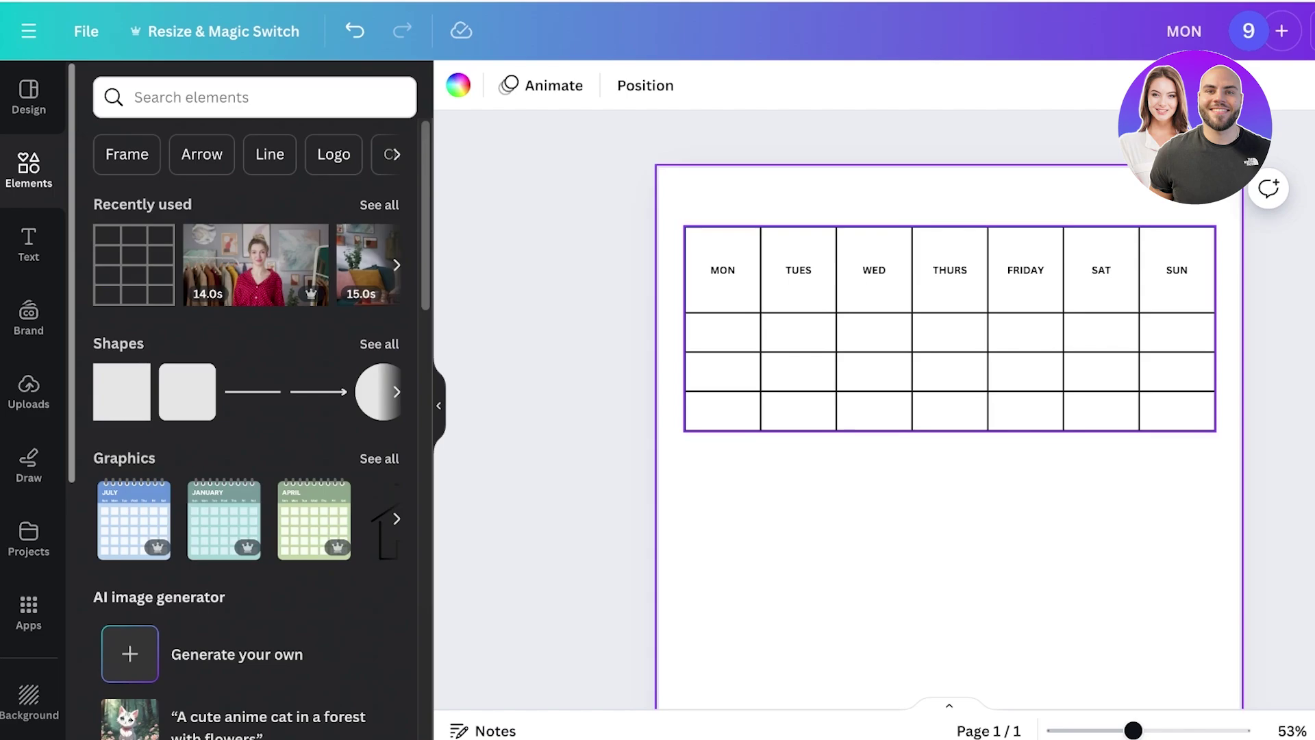
# Fill the MON header cell with the pale green color from the Brand Kit palette
pyautogui.click(722, 270)
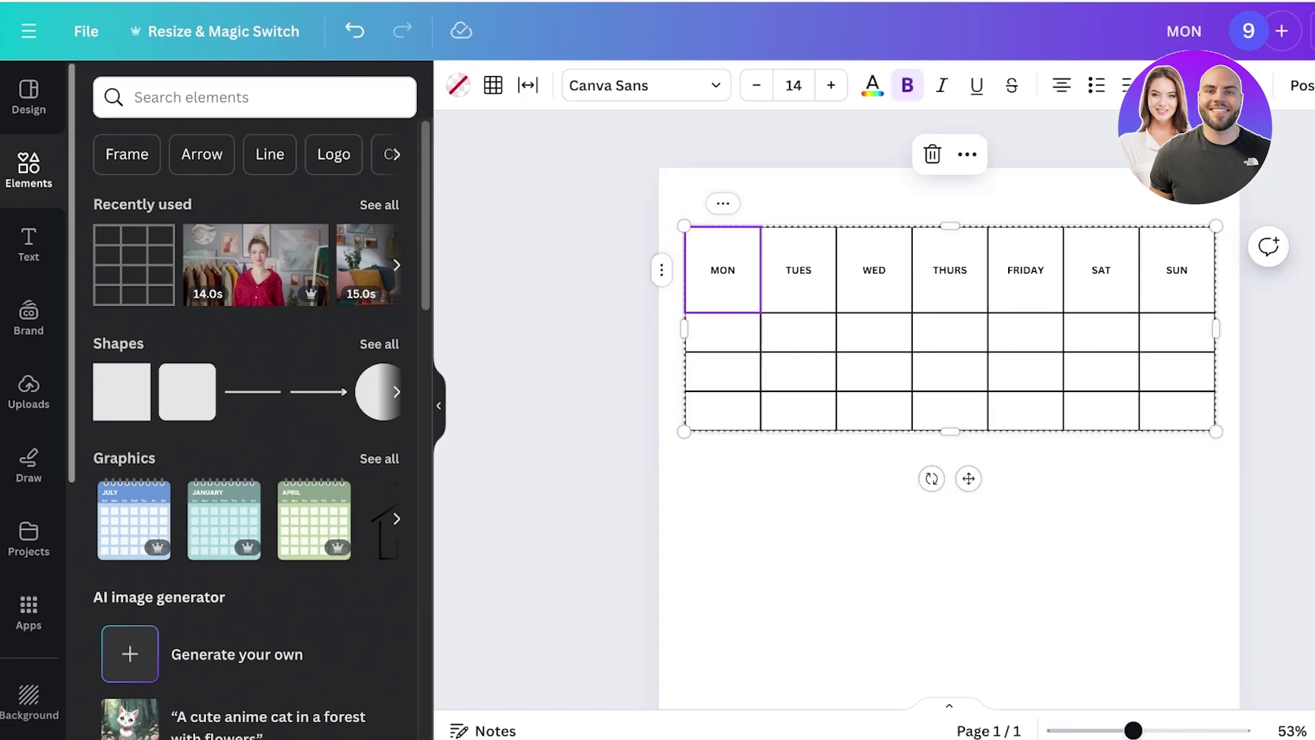
pyautogui.click(872, 85)
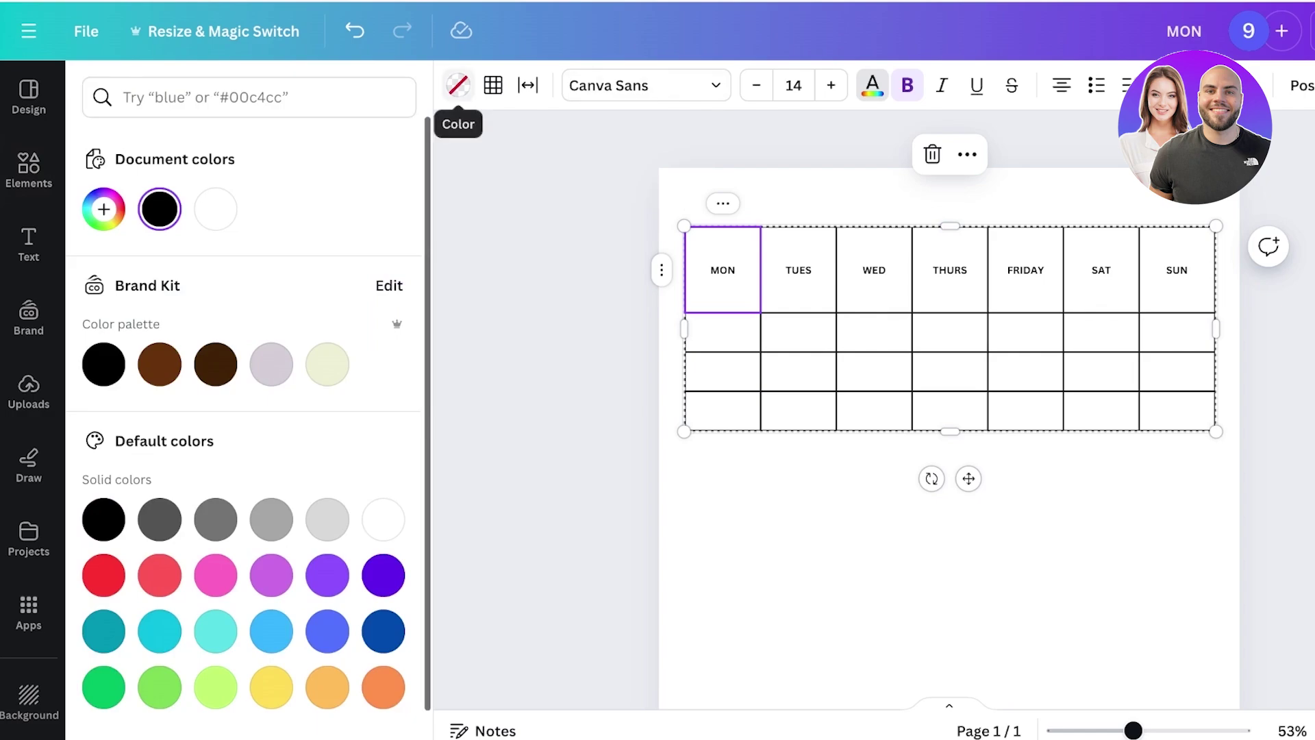
pyautogui.click(458, 85)
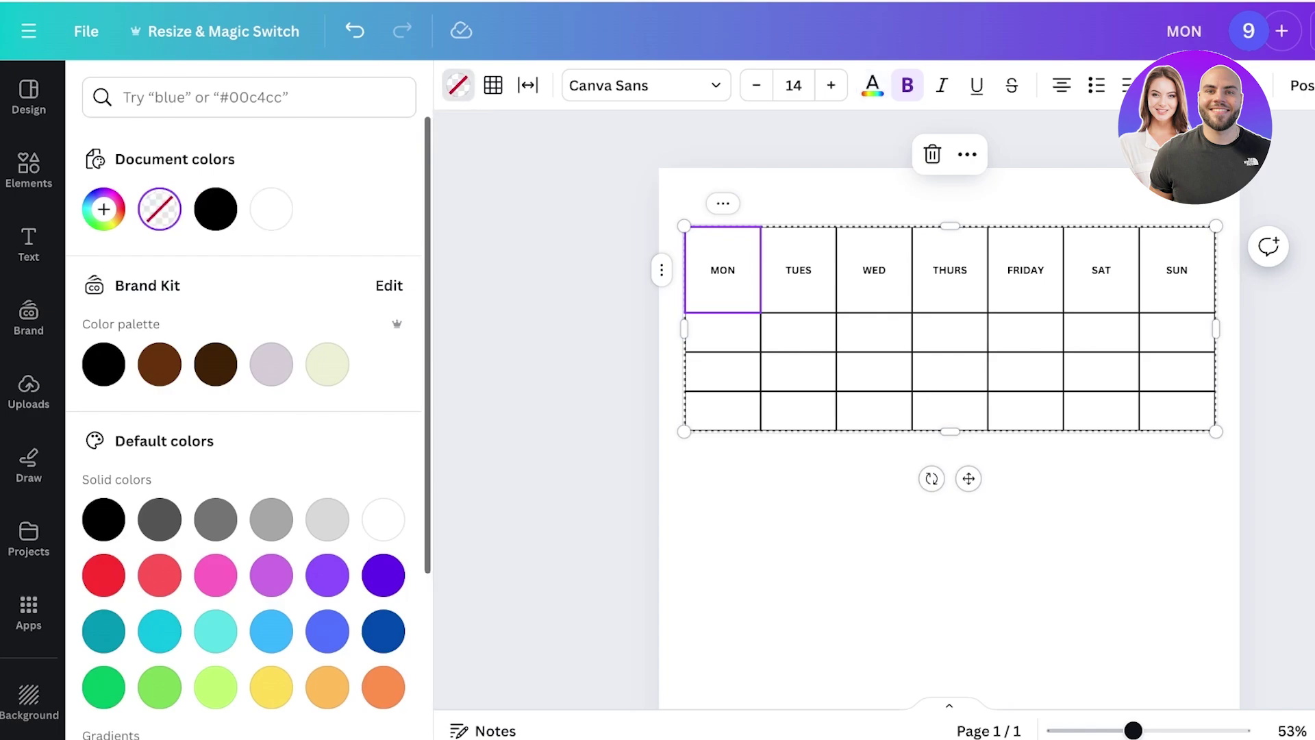
pyautogui.click(327, 365)
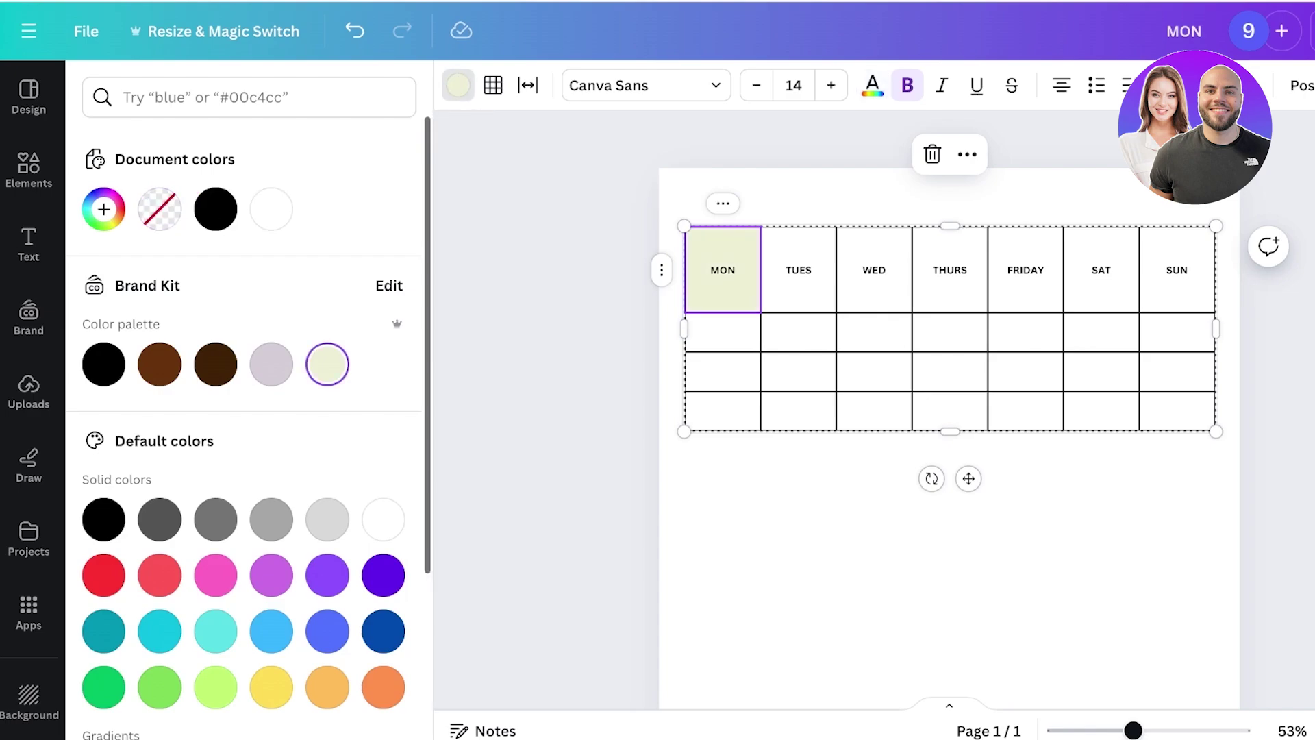
# Fill the whole weekday header row, MON to SUN, with the pale lilac color from the Brand Kit palette
pyautogui.moveTo(661, 312)
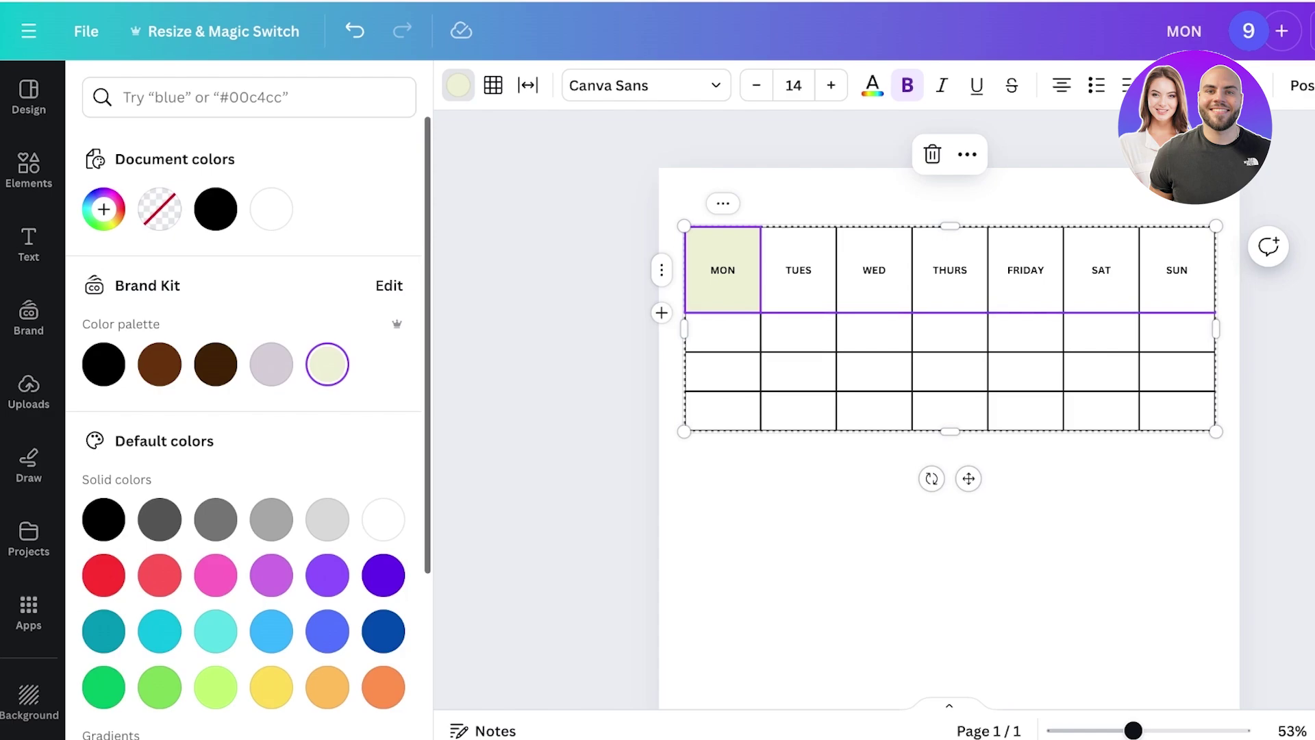
pyautogui.moveTo(722, 312); pyautogui.dragTo(722, 313)
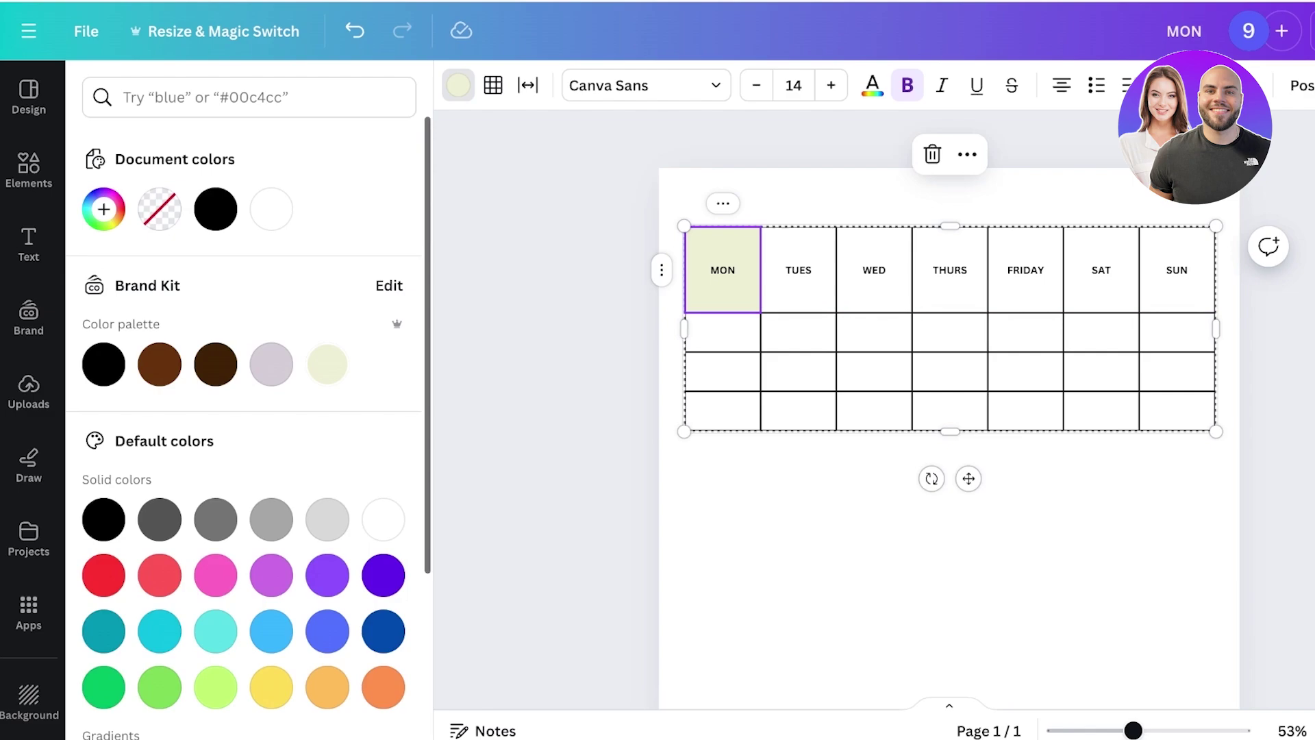
pyautogui.moveTo(723, 270); pyautogui.dragTo(1177, 270)
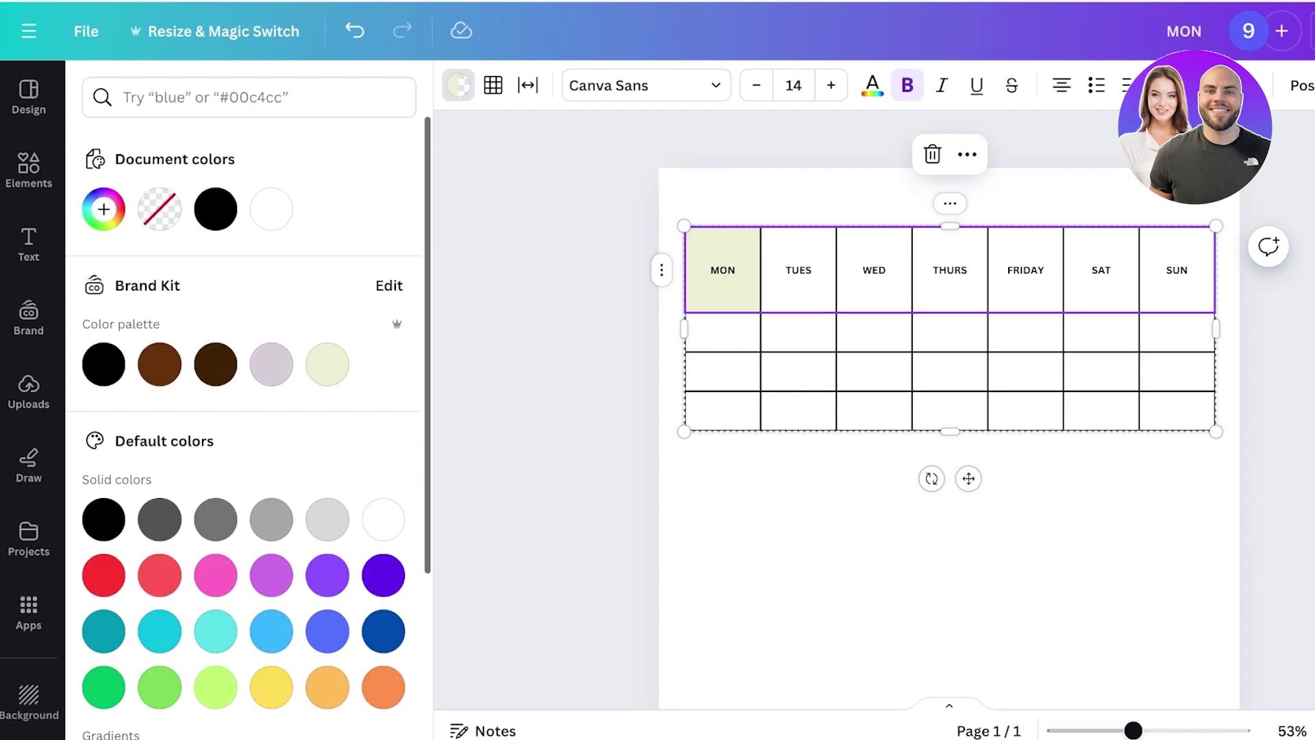
pyautogui.click(271, 364)
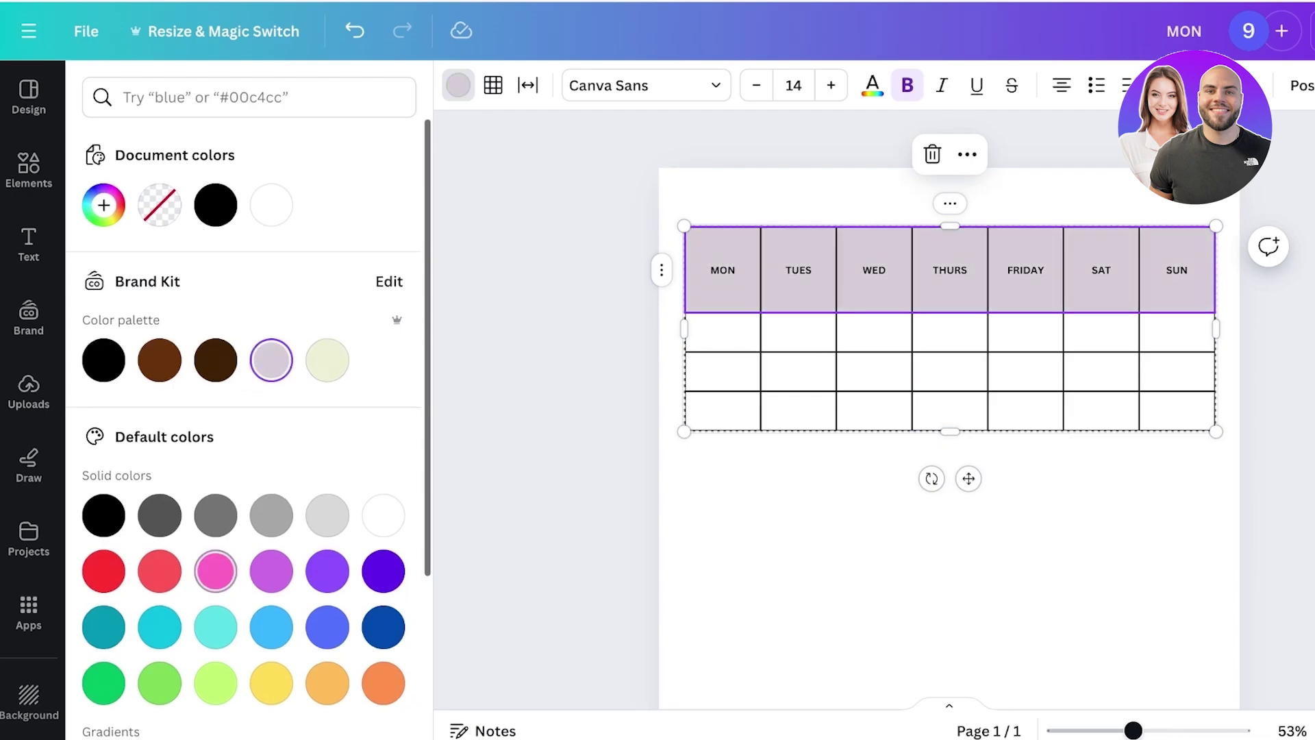
# Try solid pink and several gradient fills on the weekday header row, ending on the Brand Kit's pale lilac
pyautogui.click(216, 571)
pyautogui.scroll(-3, 247, 479)
pyautogui.click(327, 561)
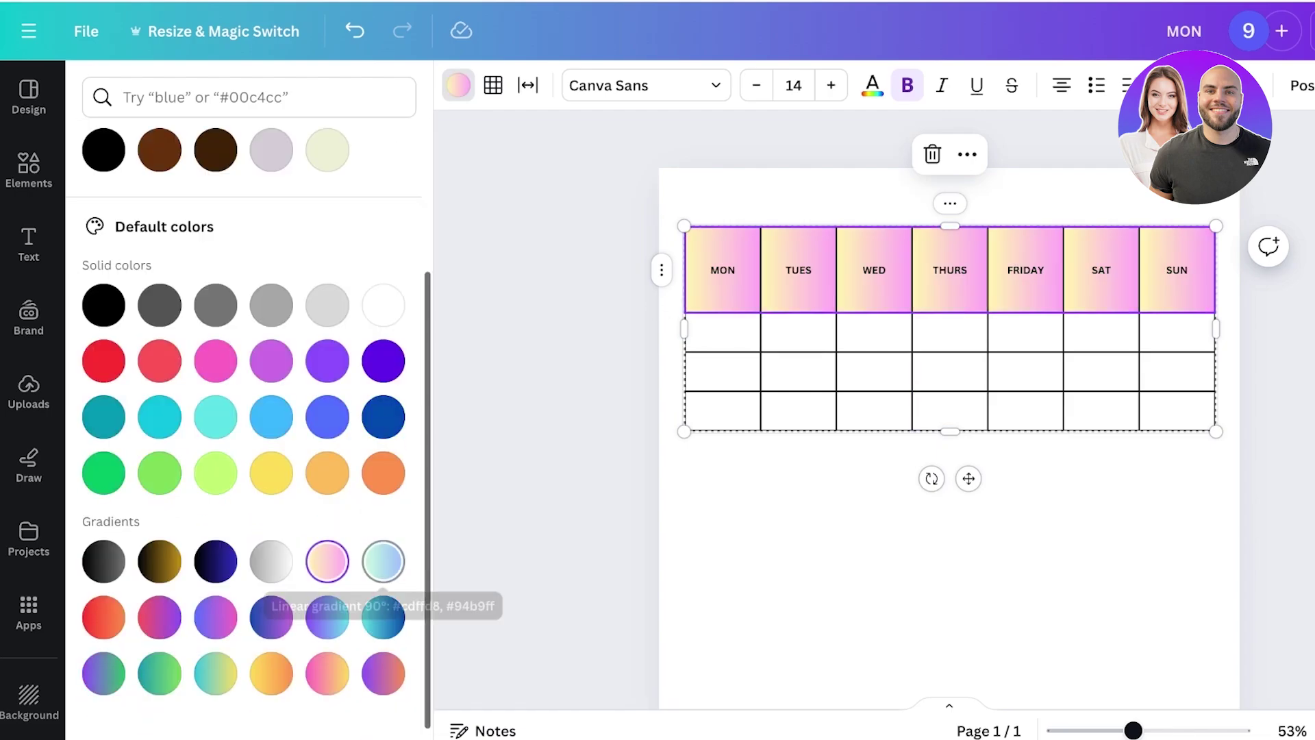
pyautogui.click(383, 617)
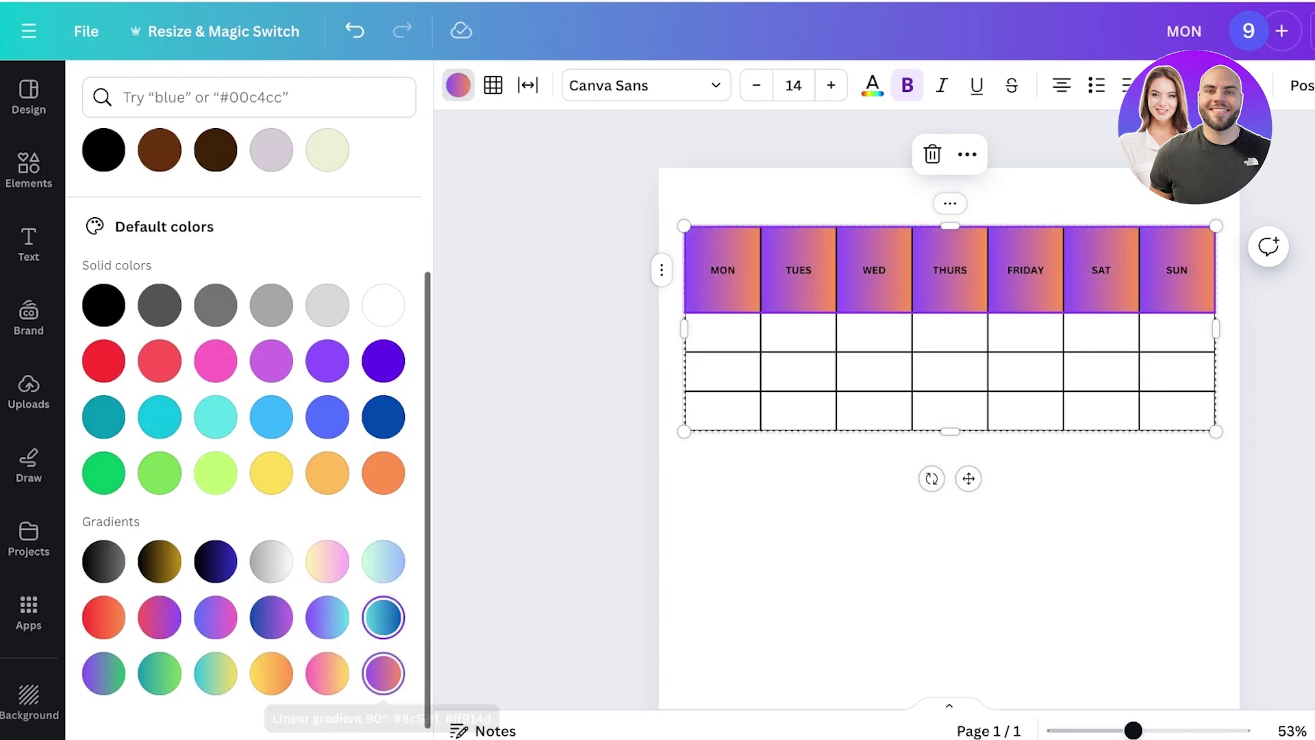
pyautogui.click(328, 673)
pyautogui.scroll(3, 328, 658)
pyautogui.click(272, 363)
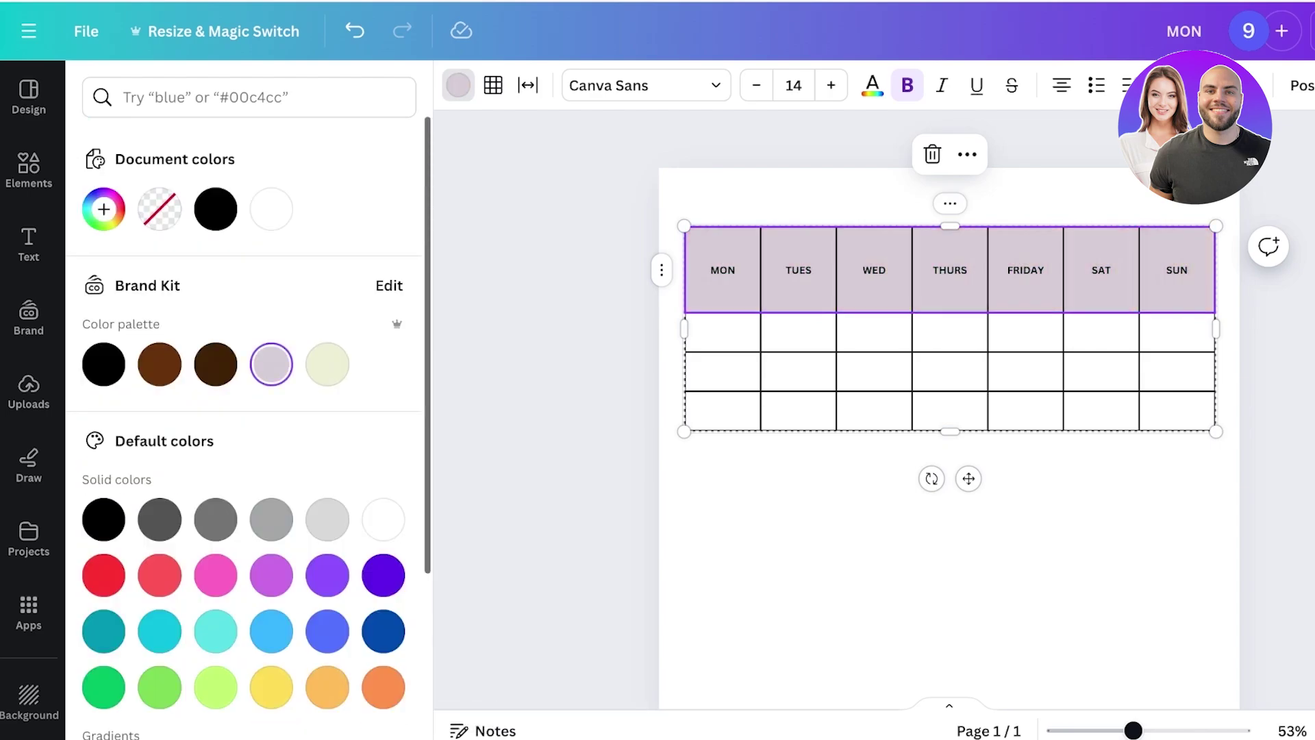
# Fill the three empty cells below MON with a custom light pink solid color
pyautogui.click(723, 332)
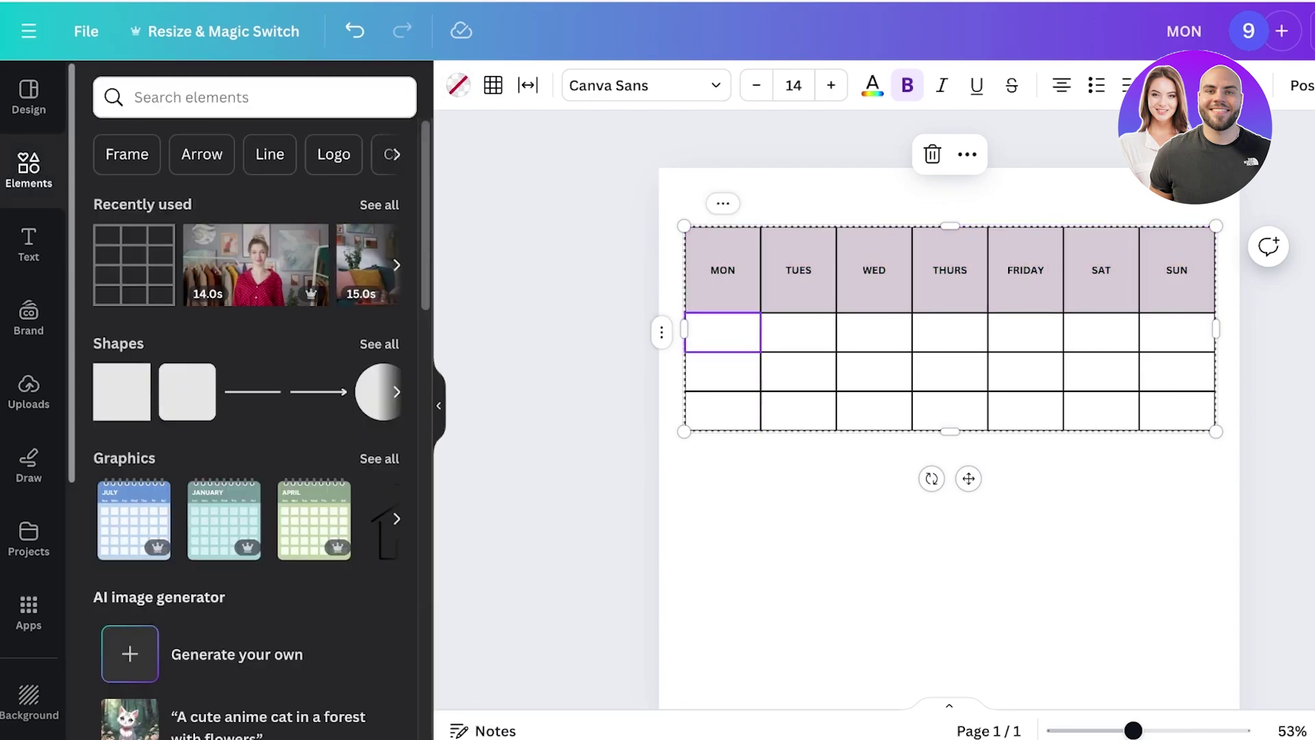
pyautogui.click(723, 332)
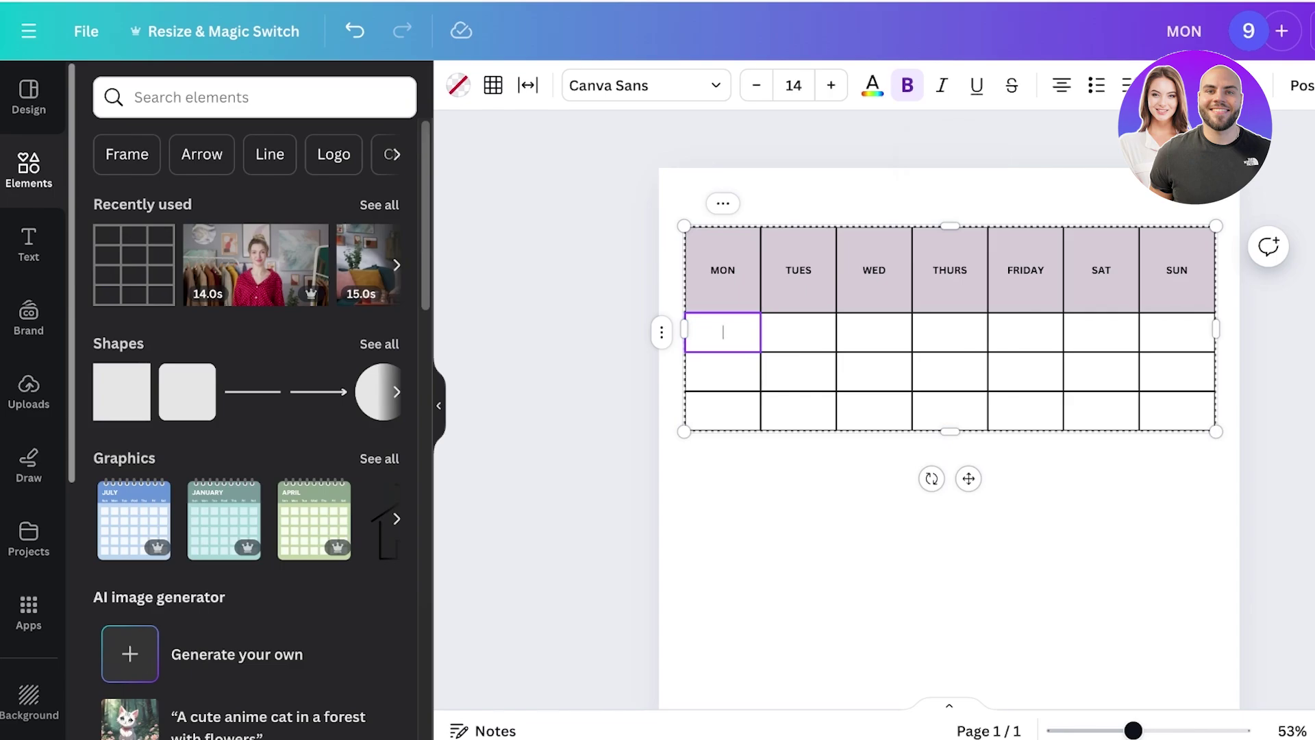
pyautogui.keyDown('shift'); pyautogui.click(723, 372); pyautogui.keyUp('shift')
pyautogui.moveTo(723, 372); pyautogui.dragTo(723, 411)
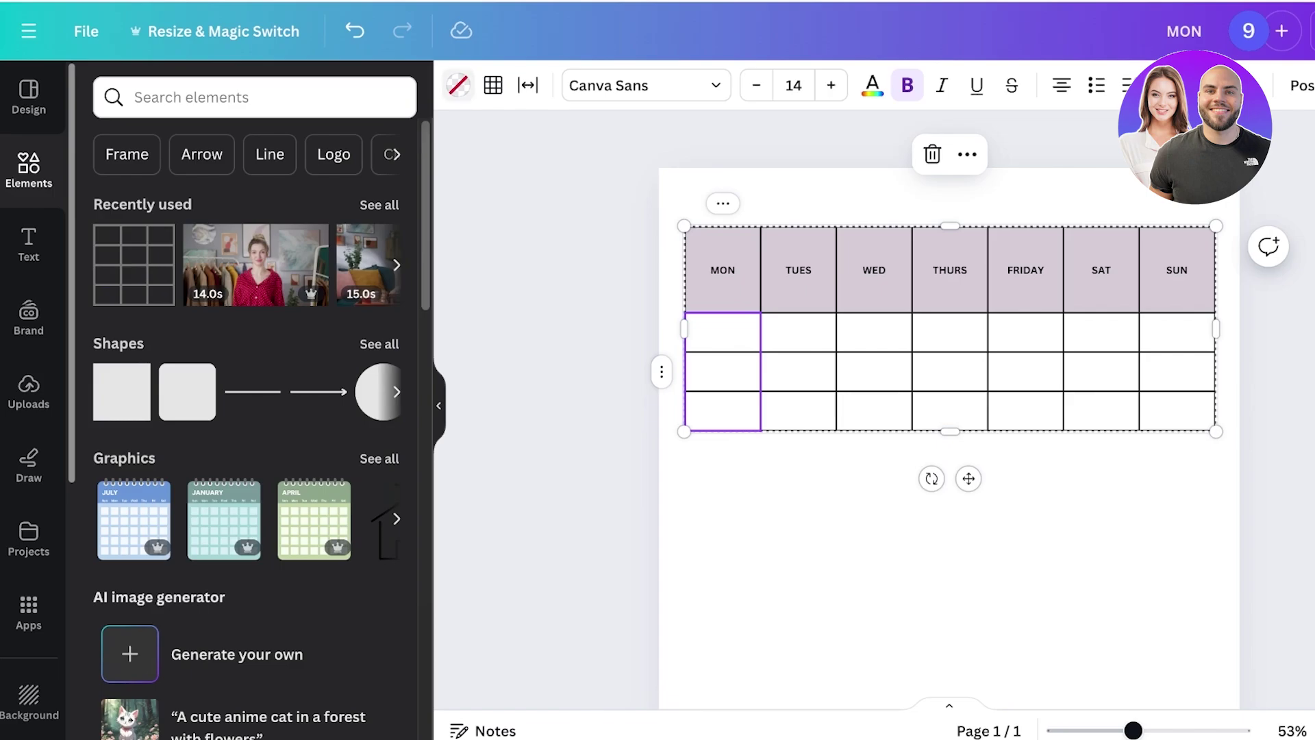
pyautogui.click(457, 85)
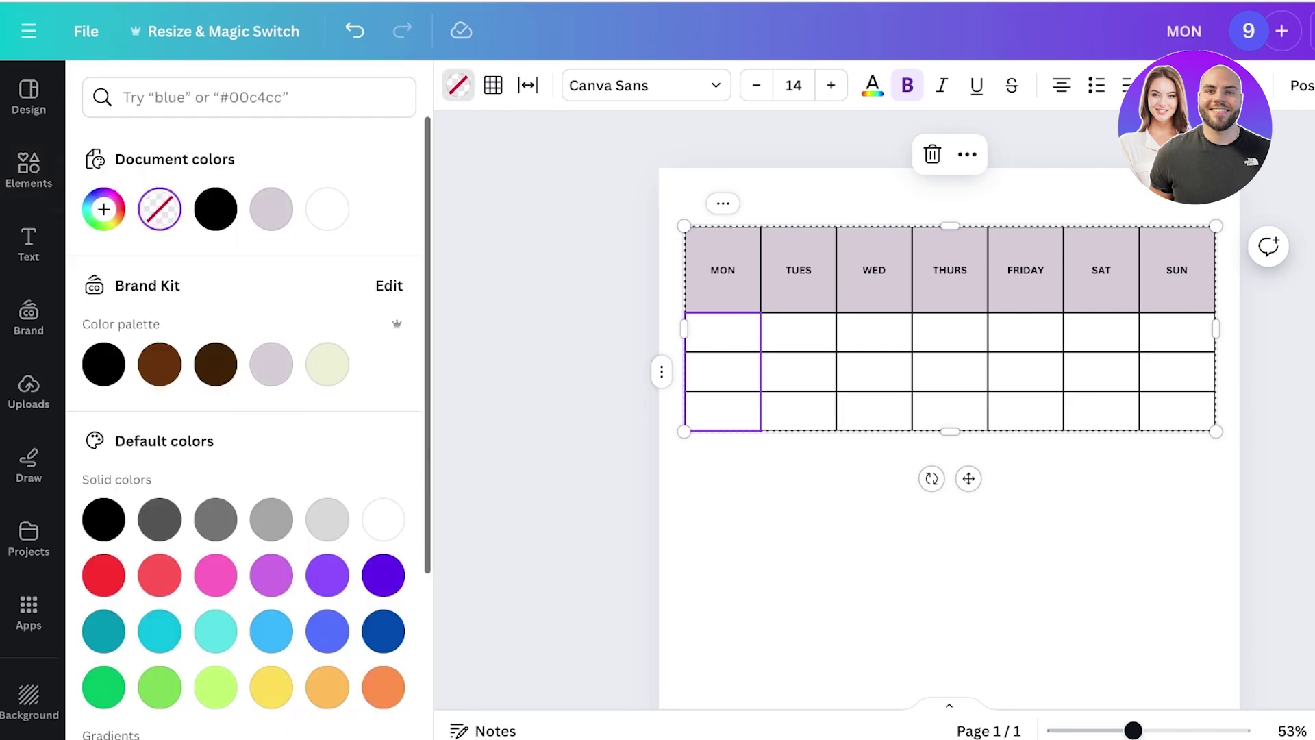
pyautogui.click(103, 209)
pyautogui.moveTo(137, 348); pyautogui.dragTo(157, 310)
pyautogui.moveTo(104, 434); pyautogui.dragTo(347, 434)
# Fill the three empty cells below TUES with a custom pale blue solid color
pyautogui.click(799, 332)
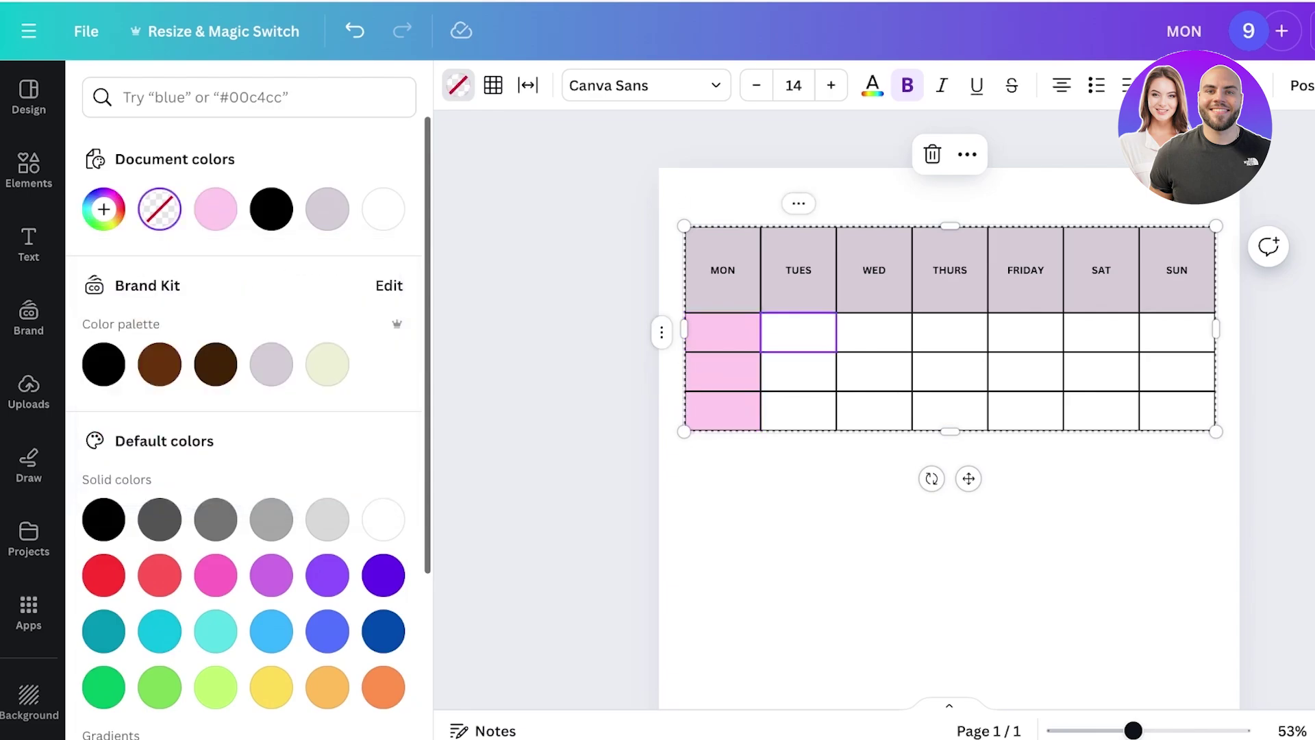
pyautogui.moveTo(799, 332); pyautogui.dragTo(799, 411)
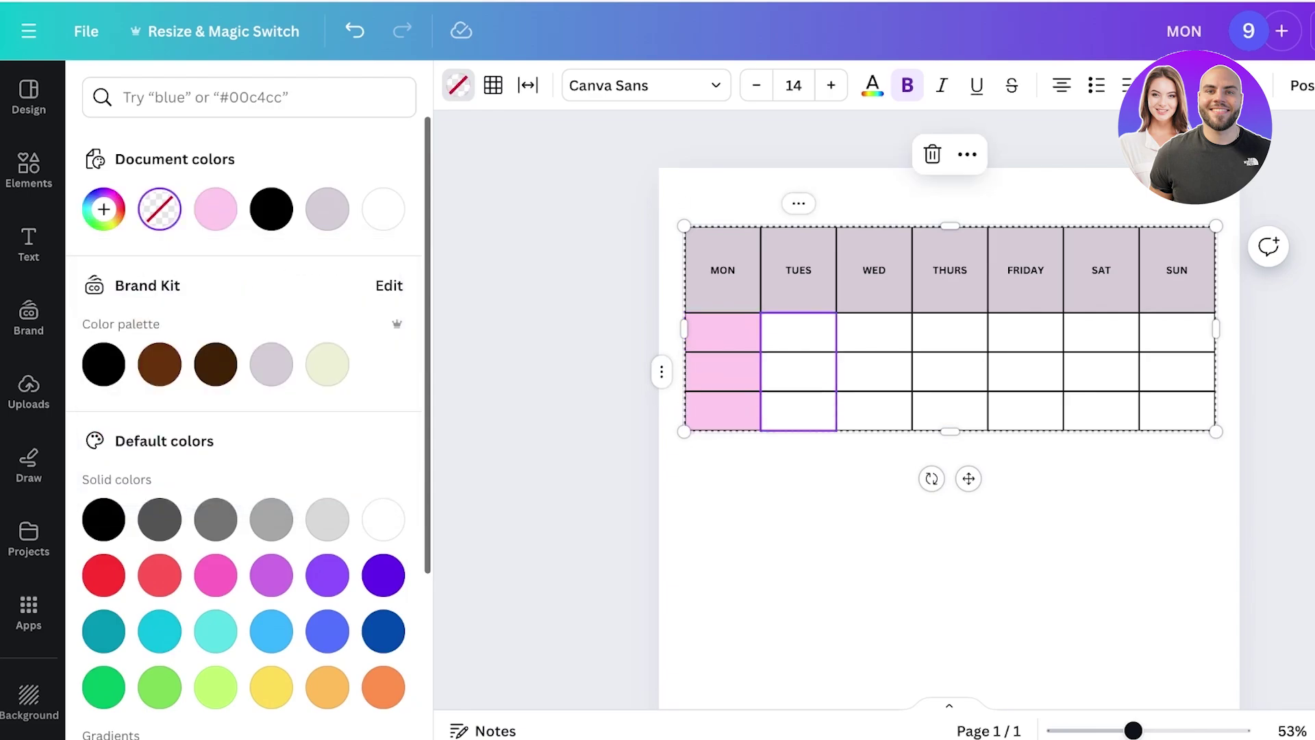
pyautogui.click(104, 209)
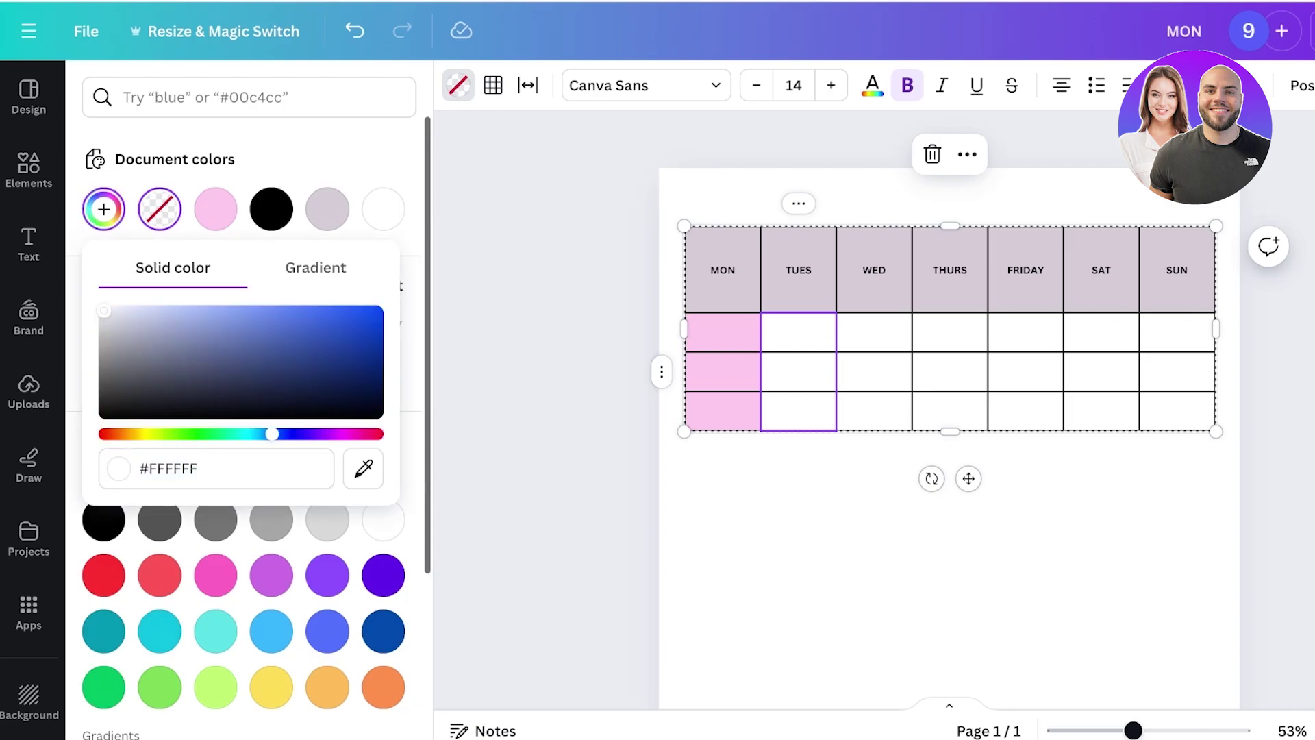
pyautogui.moveTo(104, 311); pyautogui.dragTo(138, 307)
pyautogui.click(950, 548)
# Add a new row below the table's last row
pyautogui.click(950, 411)
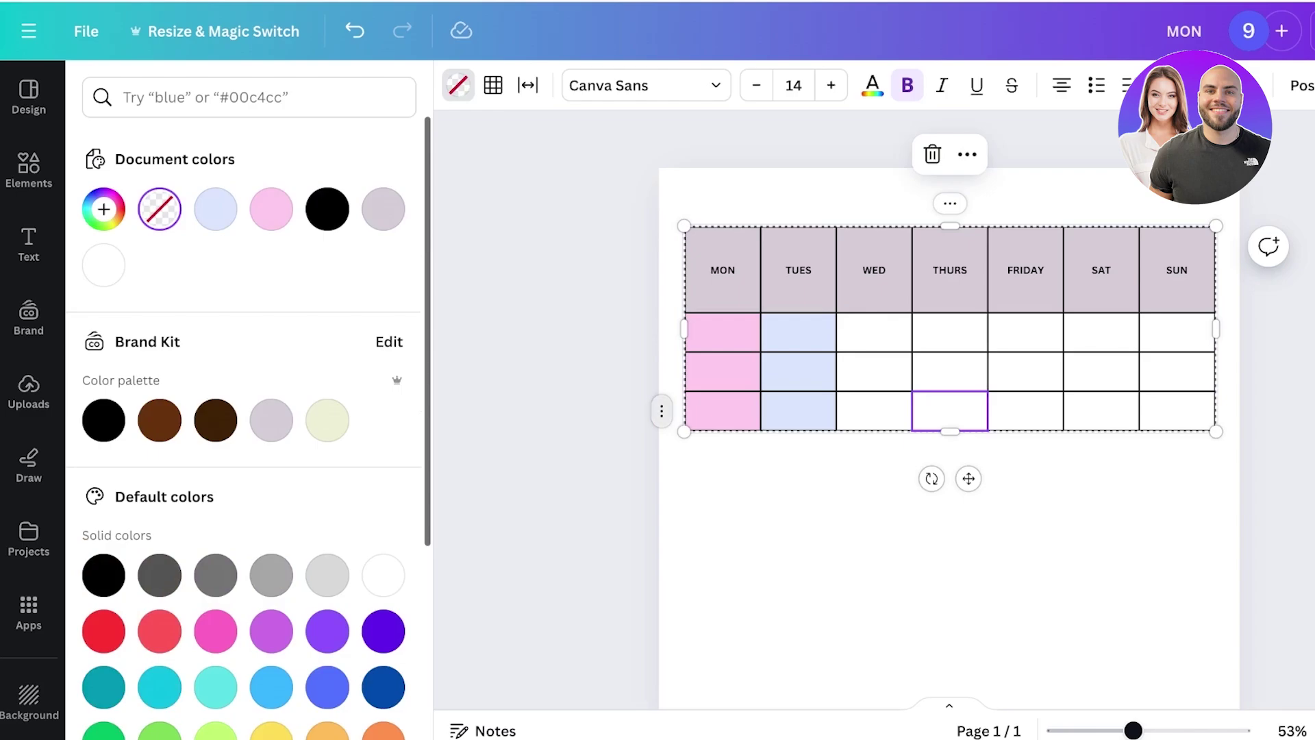
pyautogui.click(661, 411)
pyautogui.press('Escape')
pyautogui.click(661, 411)
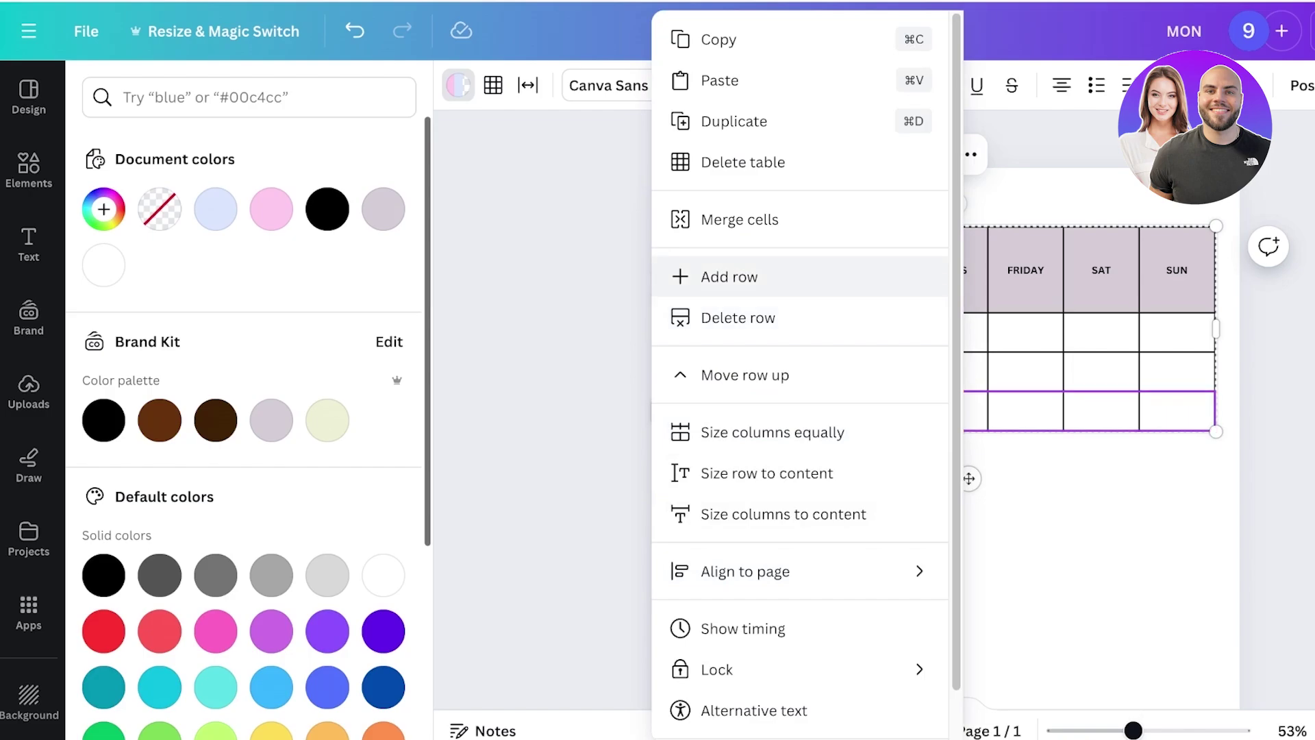
pyautogui.click(729, 276)
# Size the table's columns equally, fit the selected fourth row to its content, and deselect the table
pyautogui.click(661, 411)
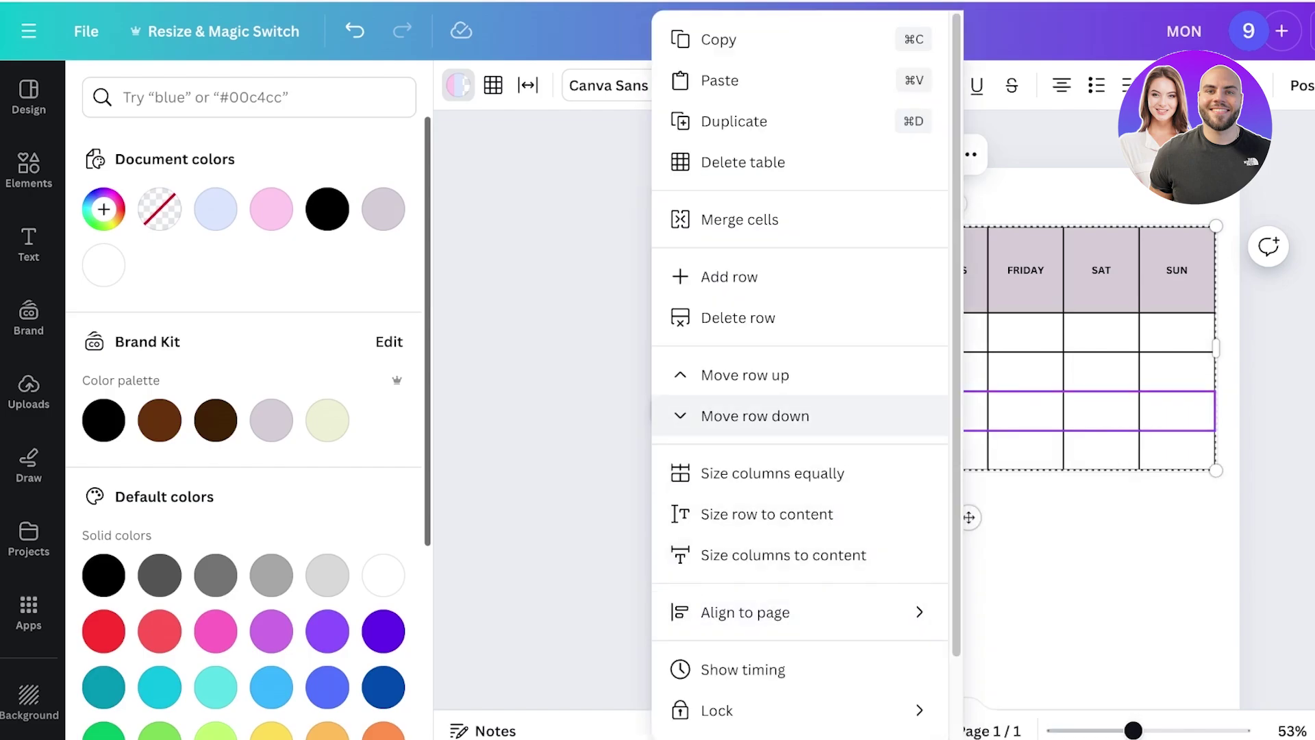
pyautogui.click(772, 472)
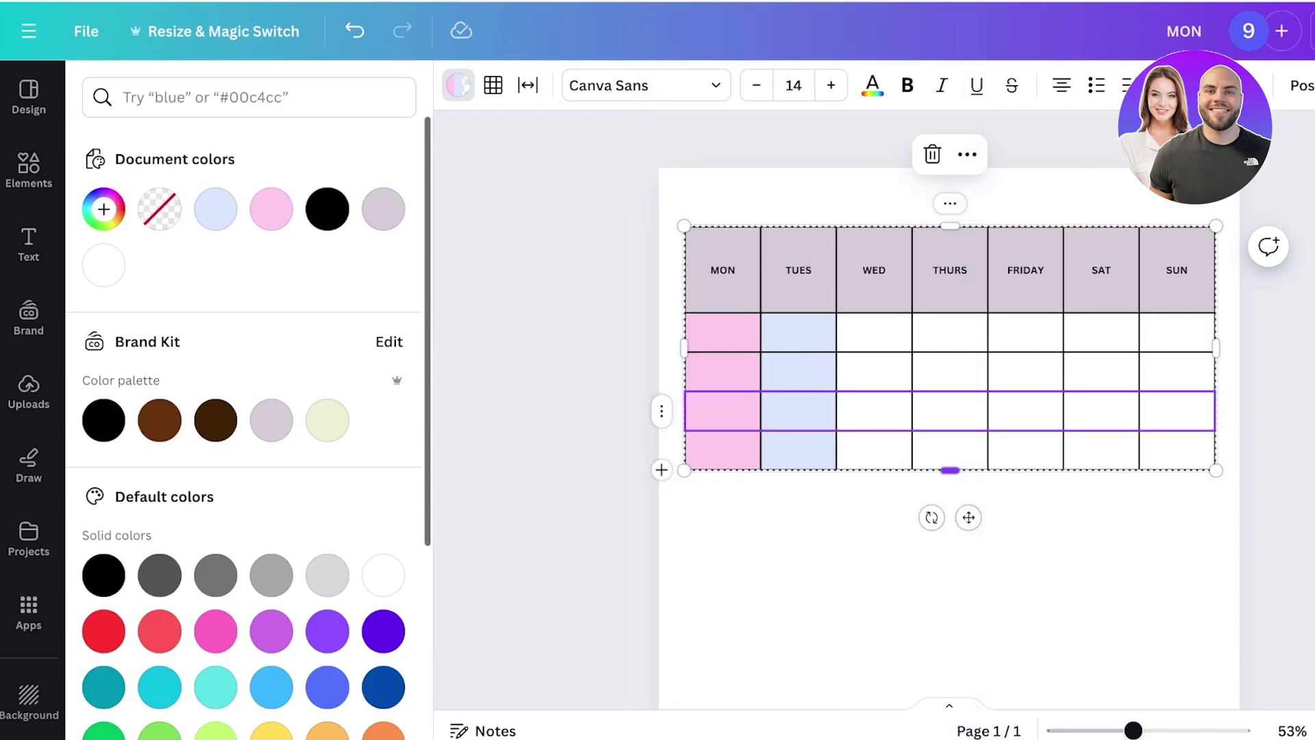
pyautogui.click(662, 411)
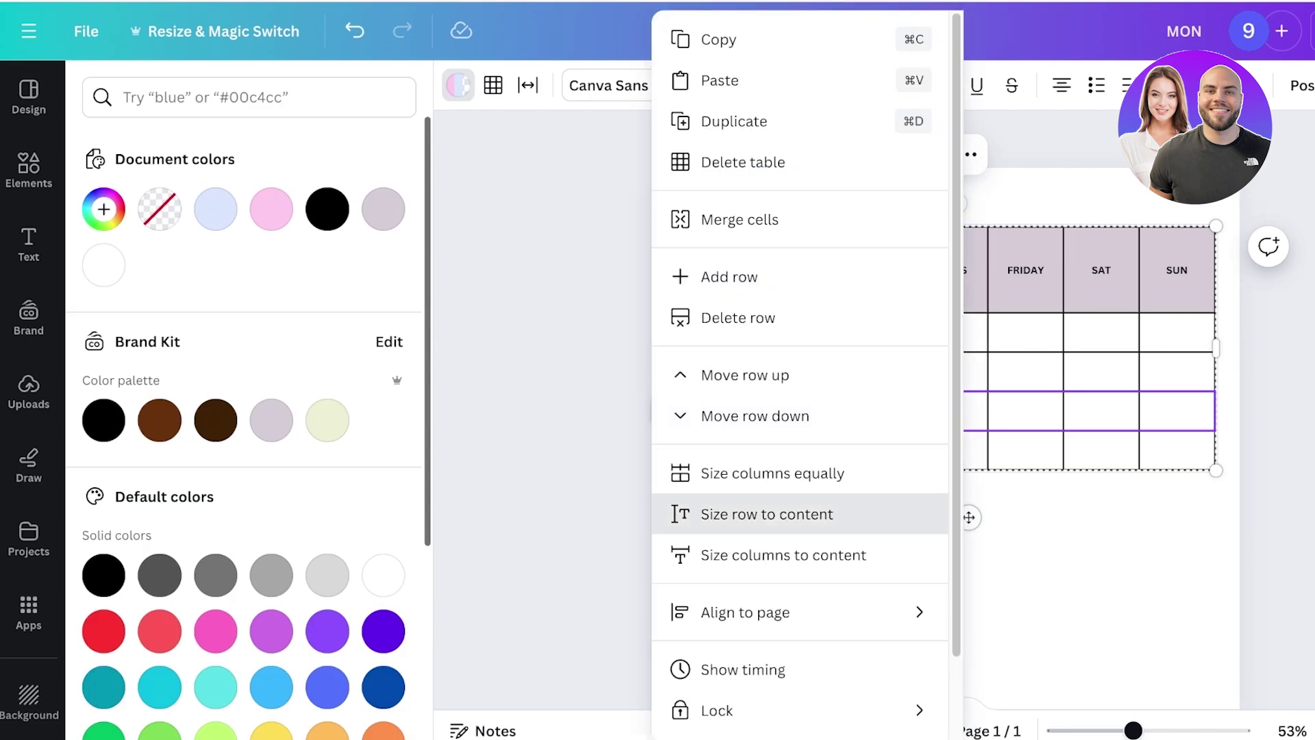
pyautogui.click(767, 514)
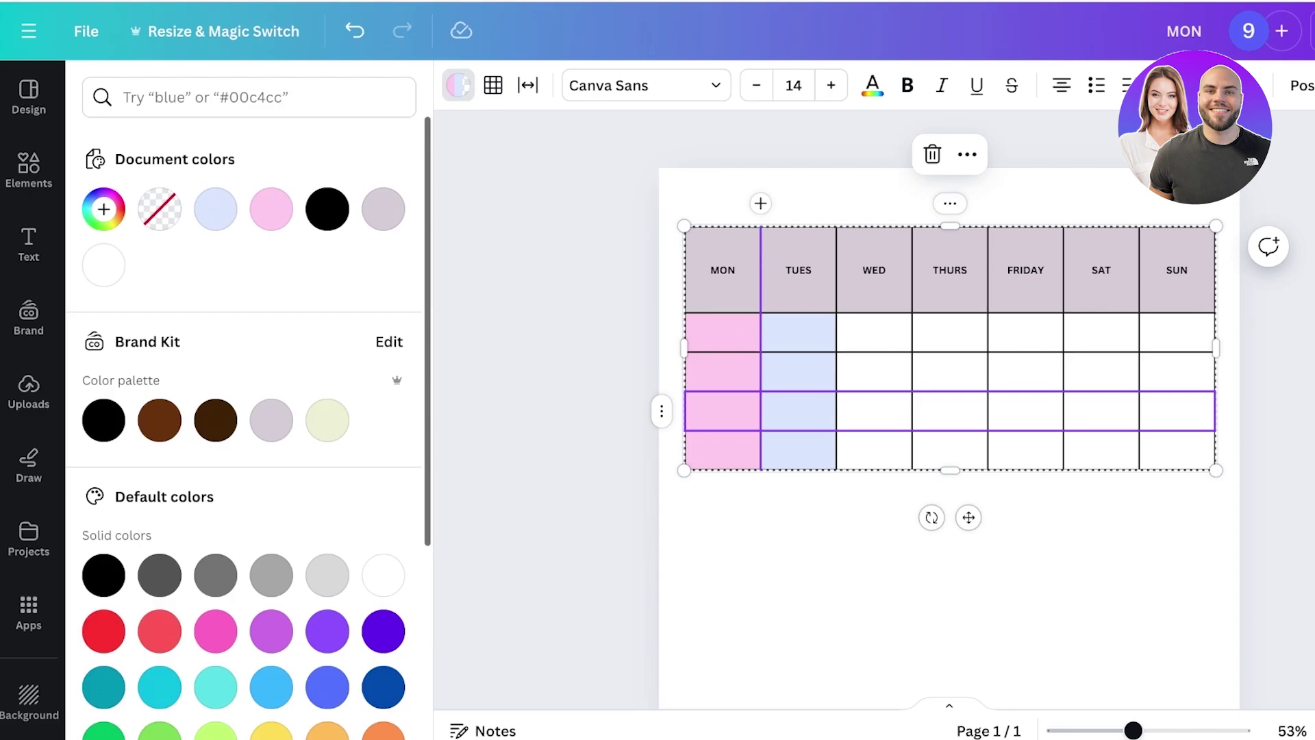
pyautogui.click(949, 583)
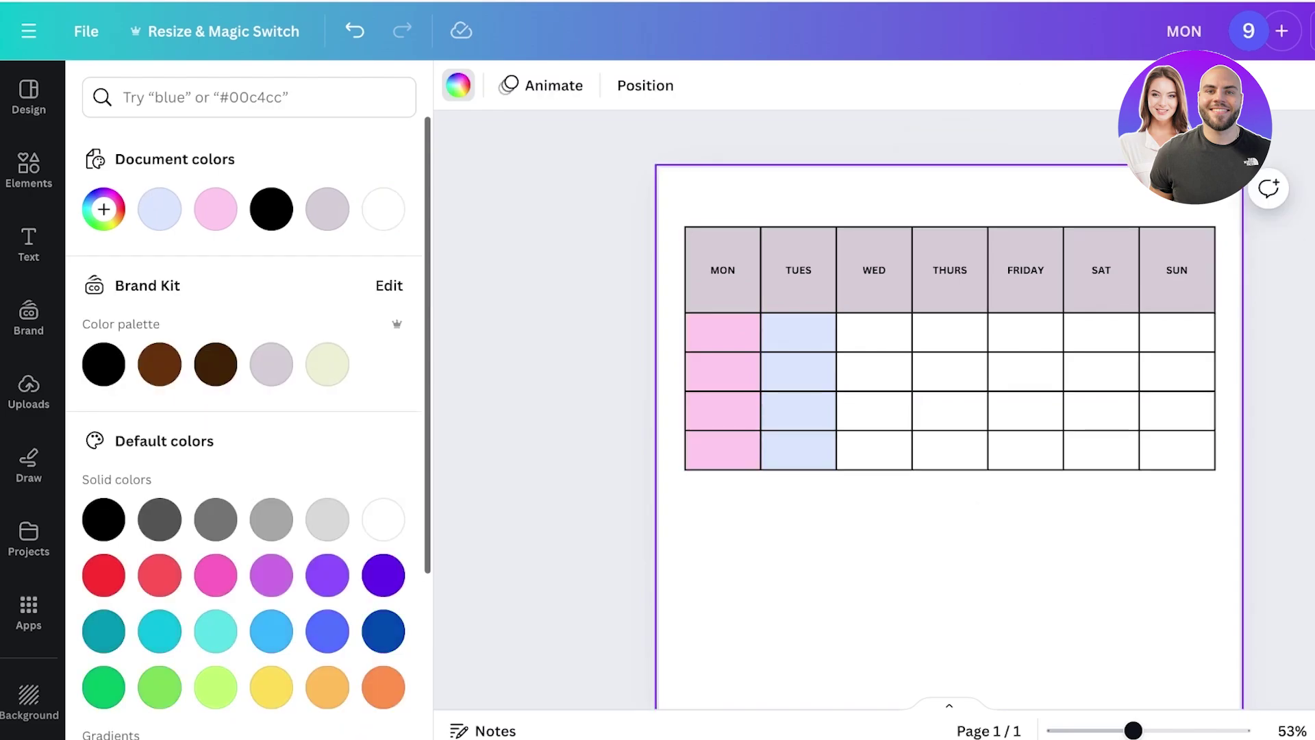
pyautogui.moveTo(1134, 731); pyautogui.dragTo(1120, 730)
pyautogui.scroll(1, 949, 395)
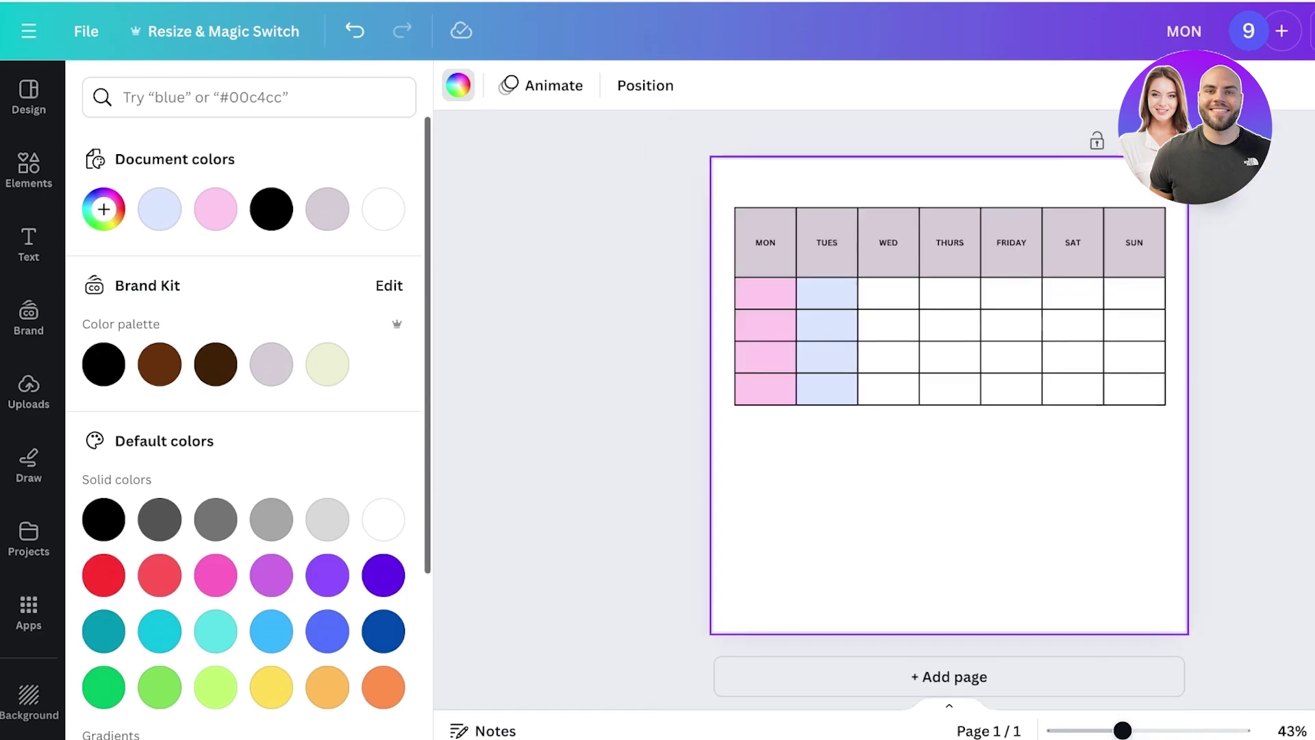